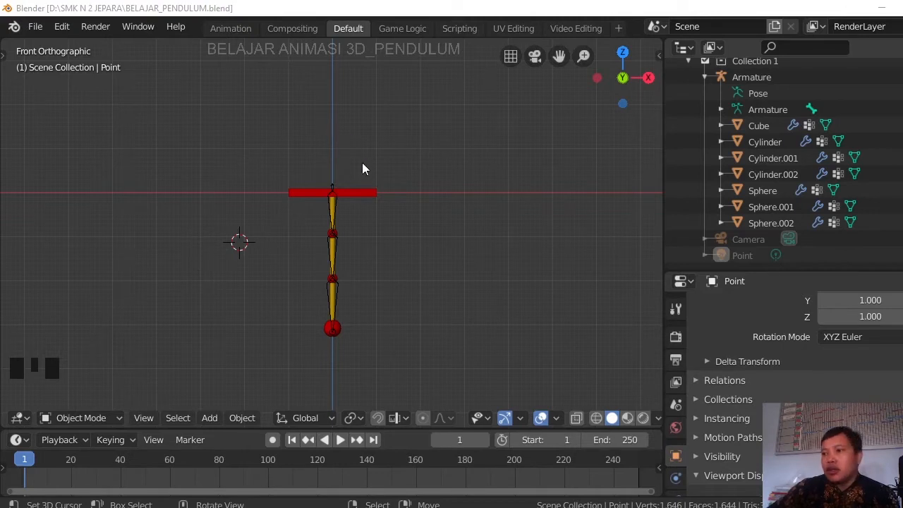
Select the pendulum's armature and switch it to Pose Mode
right_click(331, 190)
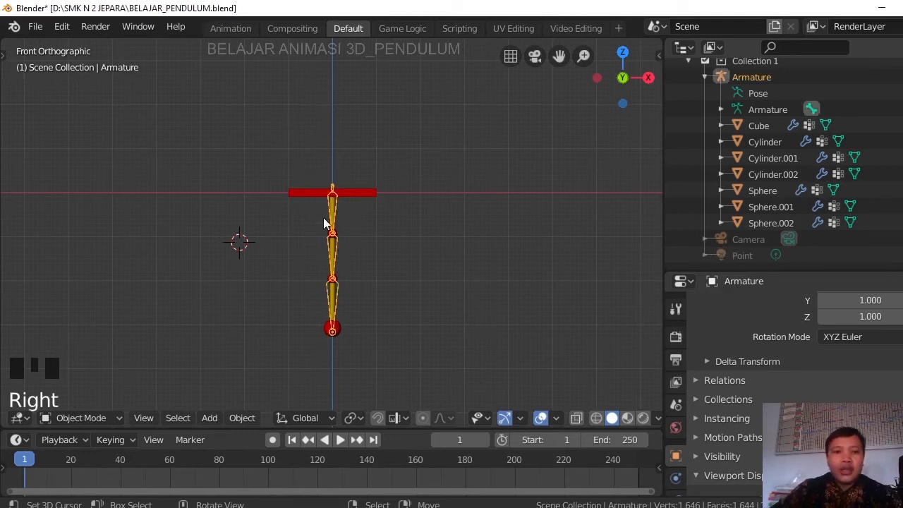
scroll(331, 212, up, 2)
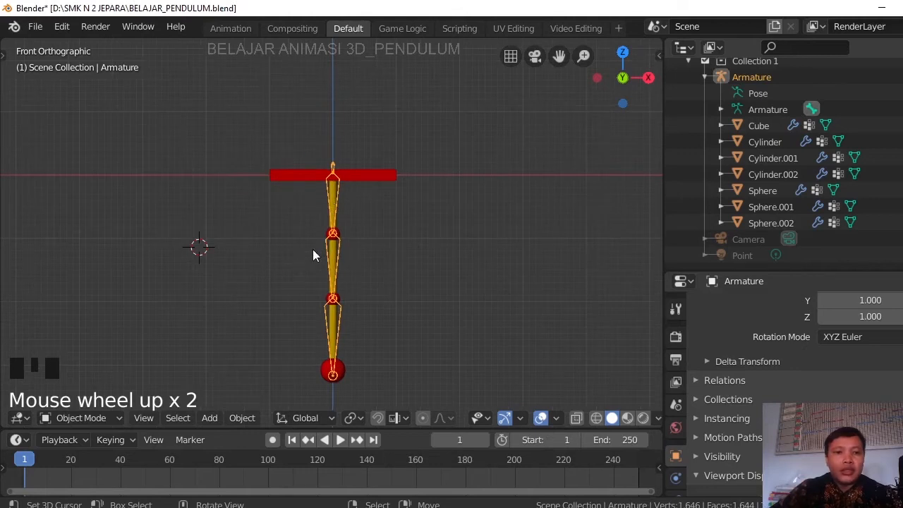
shift+middle_drag(425, 226, 405, 188)
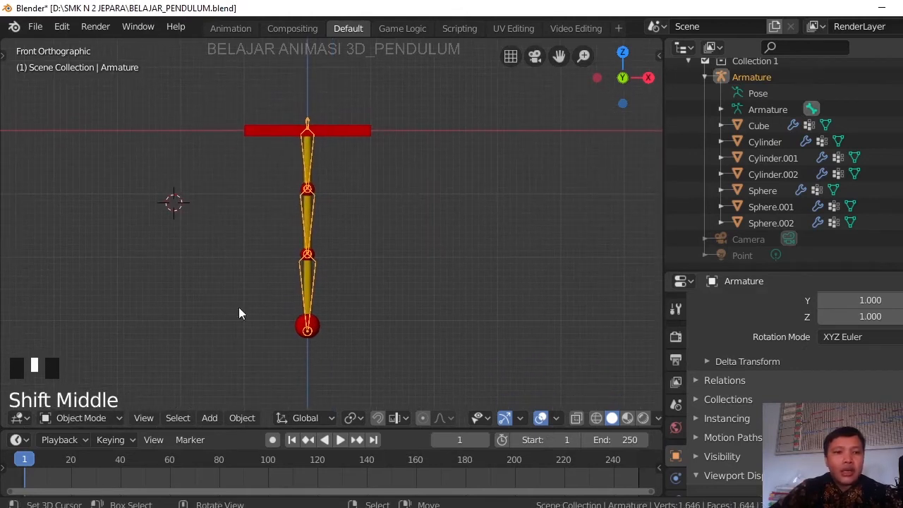
click(112, 415)
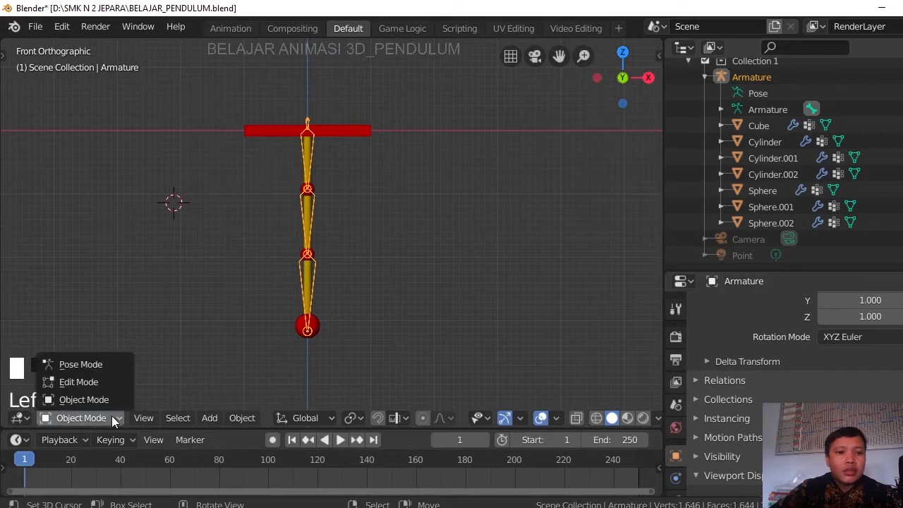
click(67, 364)
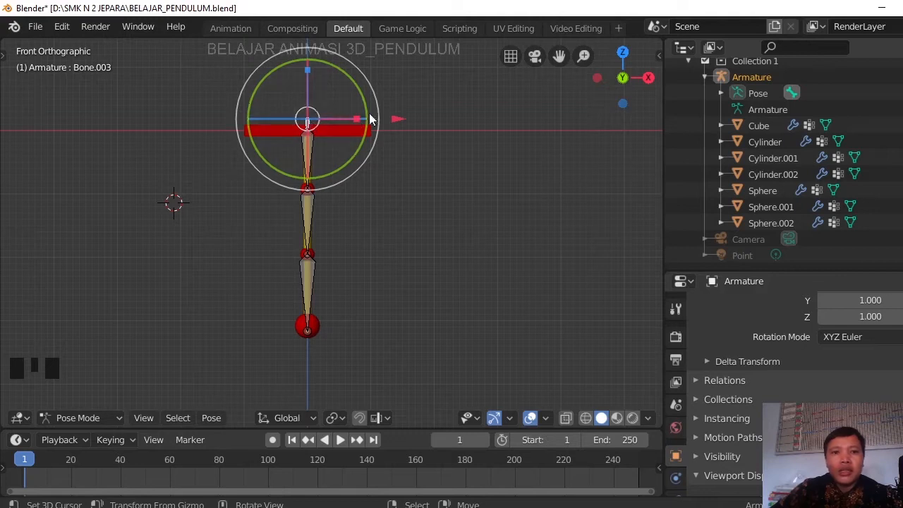
Try rotating the pendulum's bones one after another from the top bone down, cancelling each trial rotation
drag(398, 120, 399, 173)
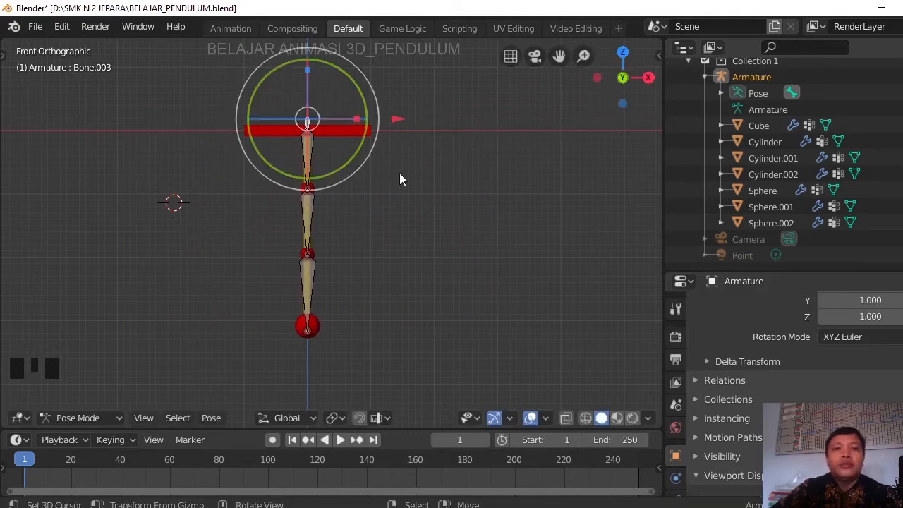
right_click(307, 146)
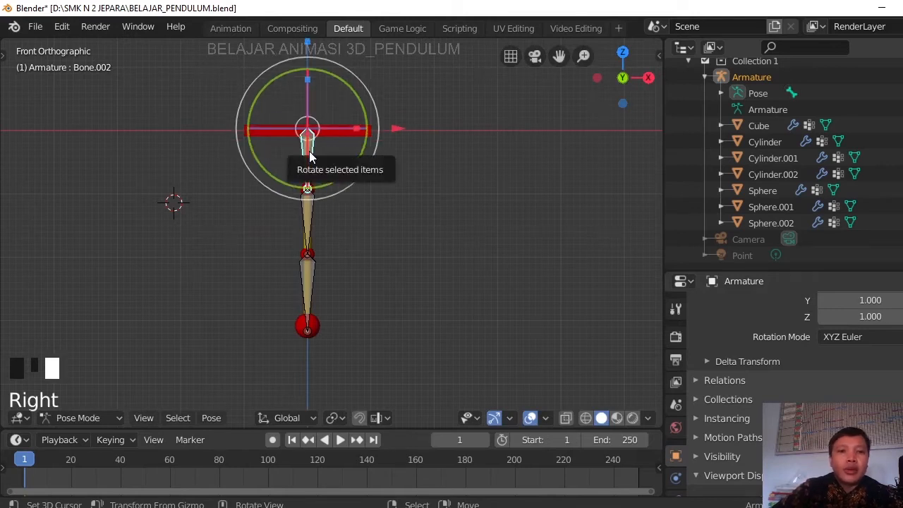
drag(361, 90, 328, 194)
right_click(329, 194)
right_click(326, 197)
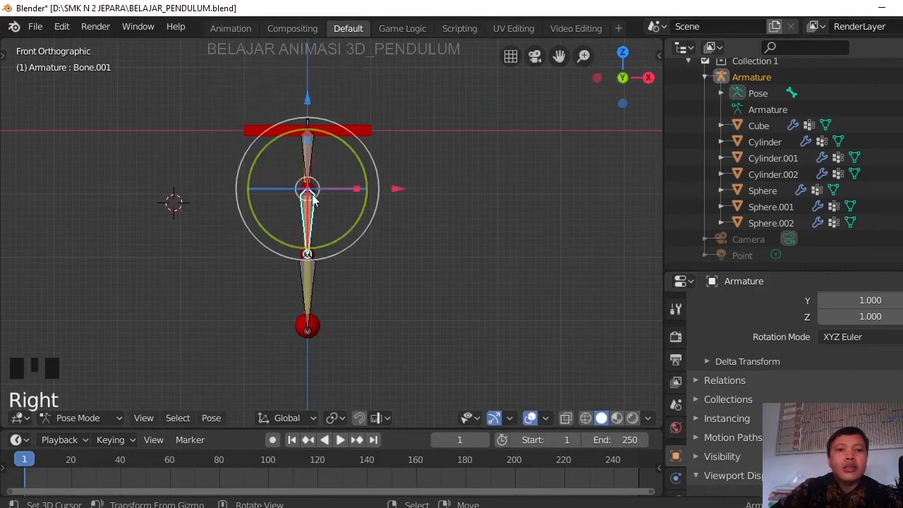
drag(347, 127, 366, 169)
right_click(366, 170)
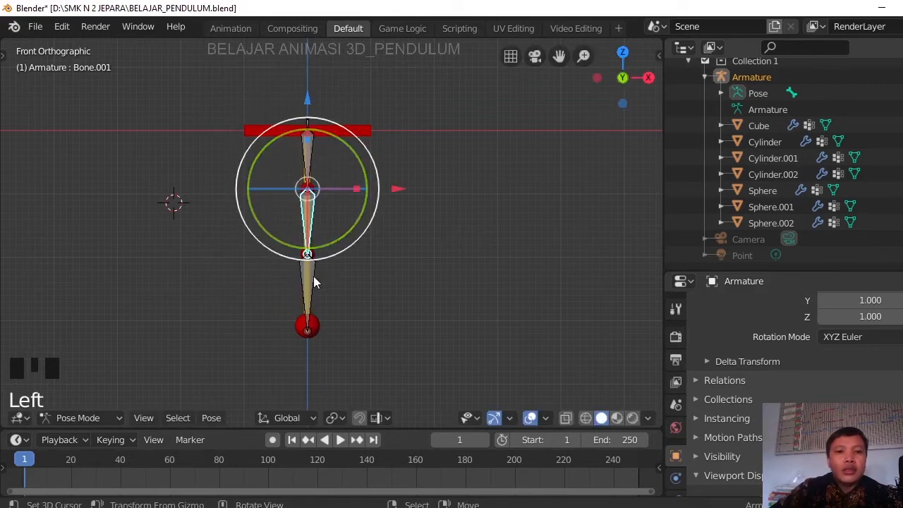
right_click(312, 281)
drag(356, 205, 371, 220)
right_click(372, 220)
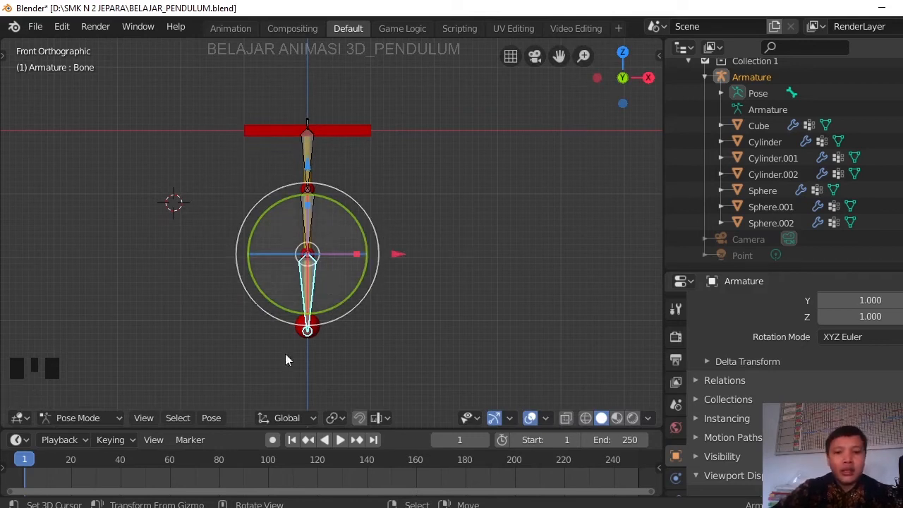
Set the timeline's active keying set to LocRotScale
click(113, 439)
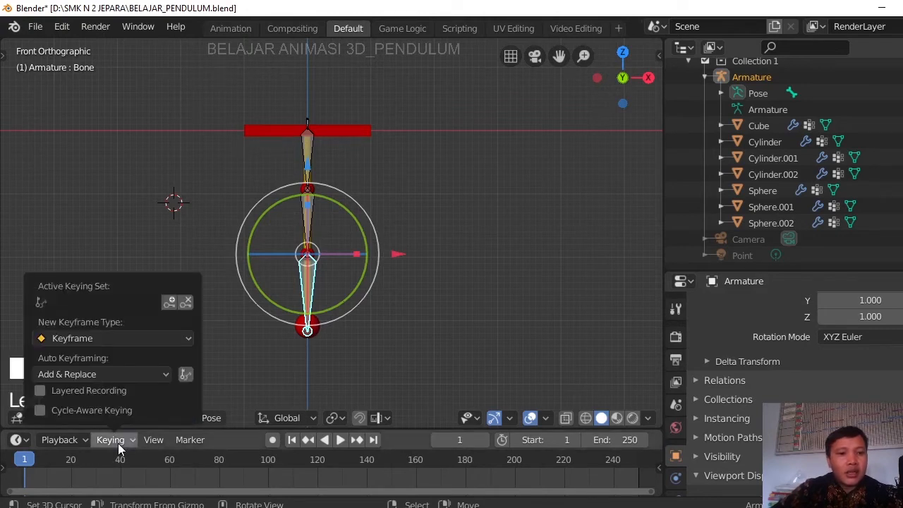
click(55, 301)
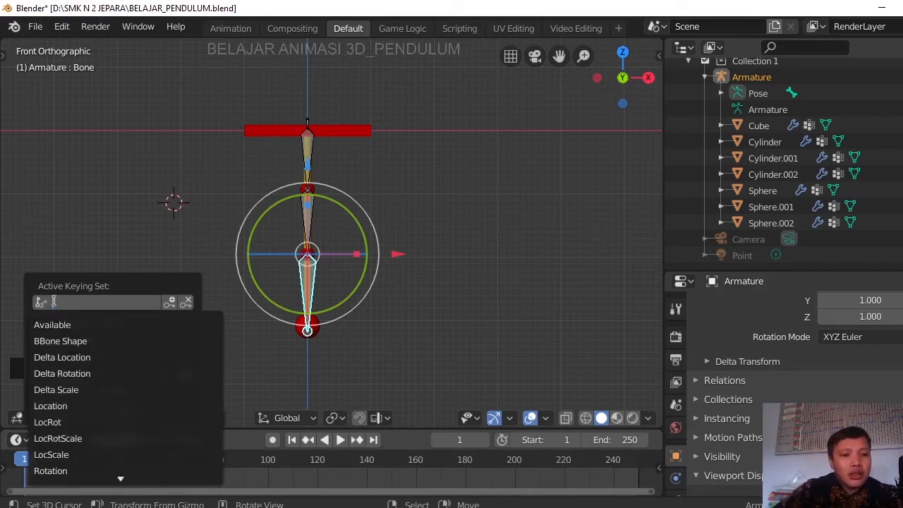
click(76, 438)
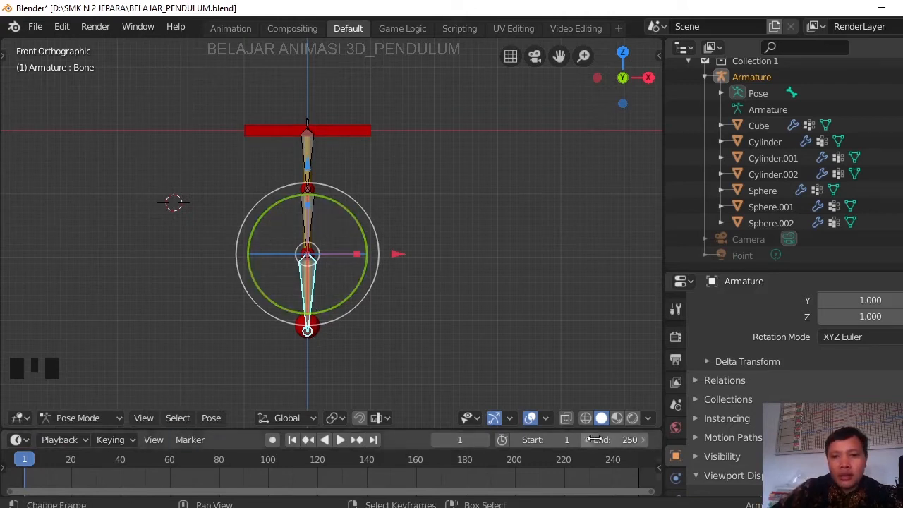
click(624, 441)
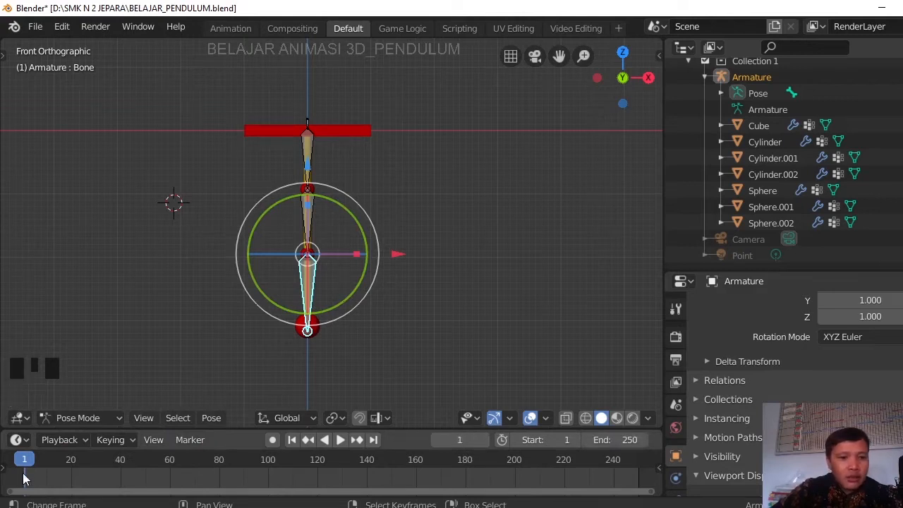
click(461, 440)
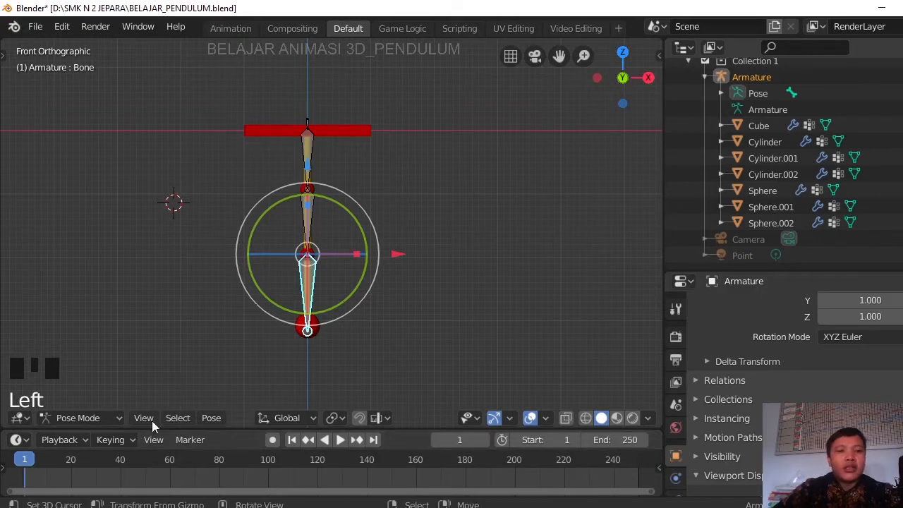
Select all four pendulum bones together and insert a LocRotScale keyframe for them at frame 1
right_click(306, 123)
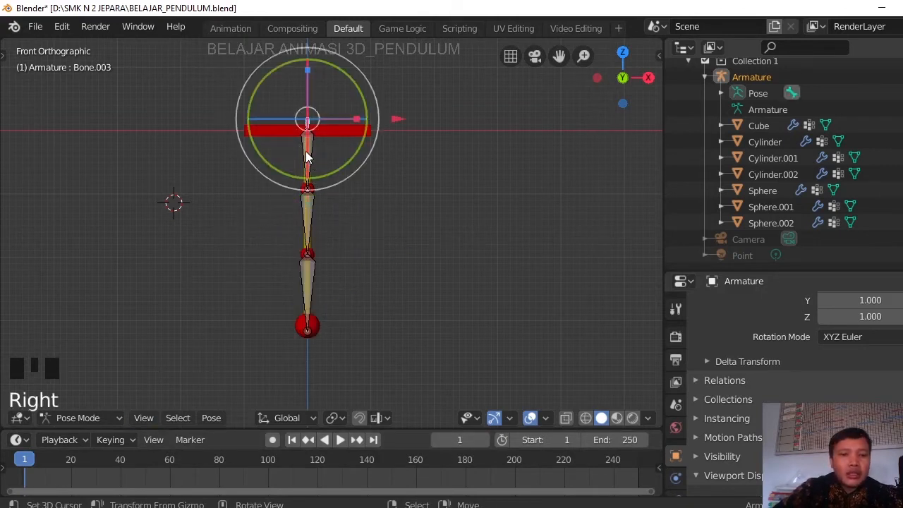
shift+right_click(305, 157)
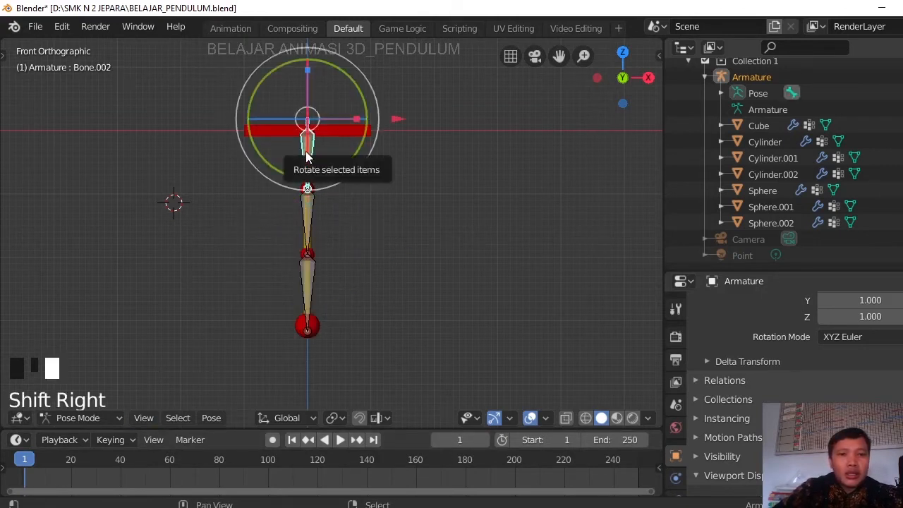
shift+right_click(303, 204)
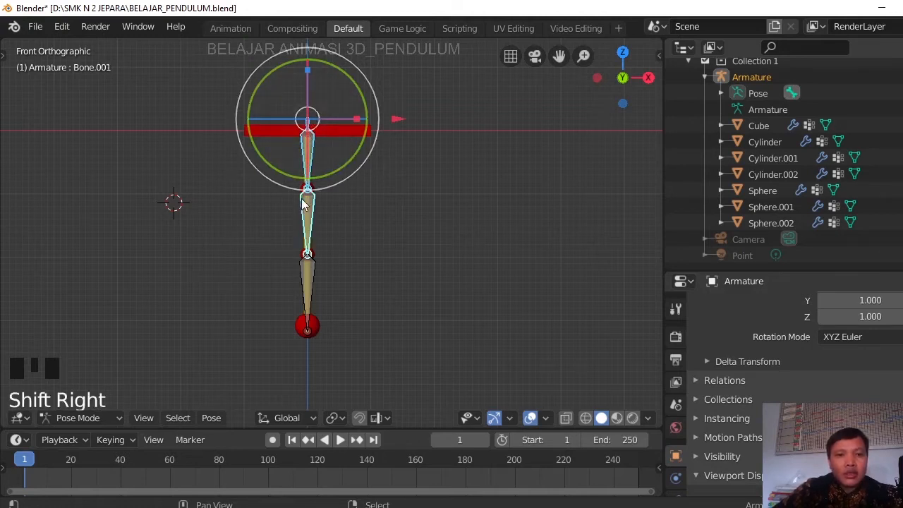
shift+right_click(307, 282)
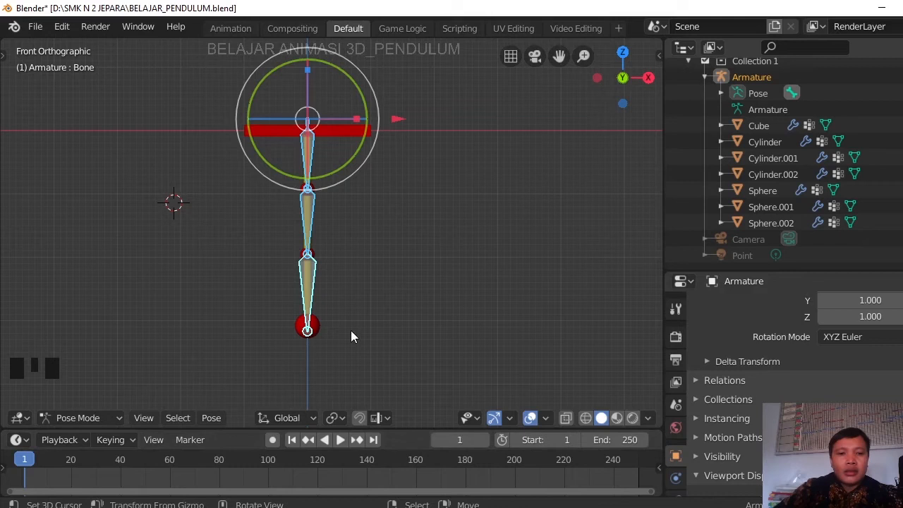
key(i)
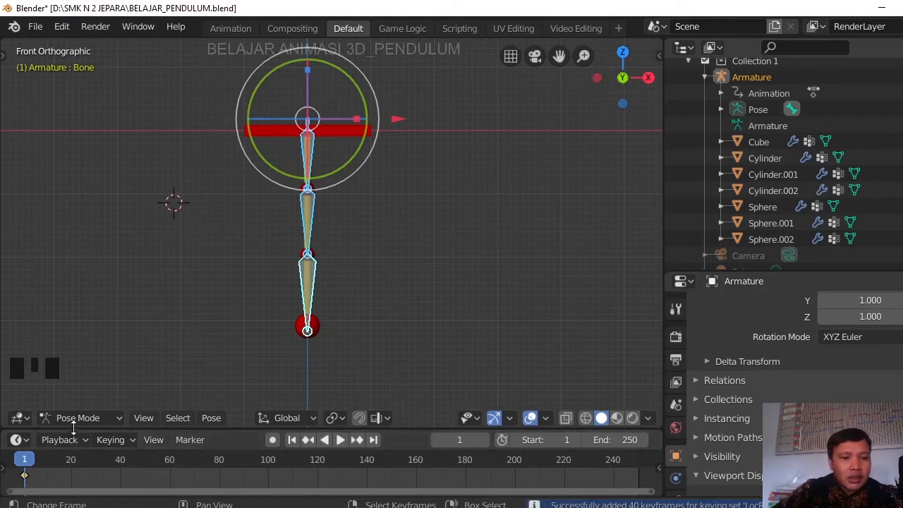
Widen the 3D viewport, split it horizontally, and turn the lower part into a Dope Sheet in Action Editor mode
drag(72, 427, 179, 308)
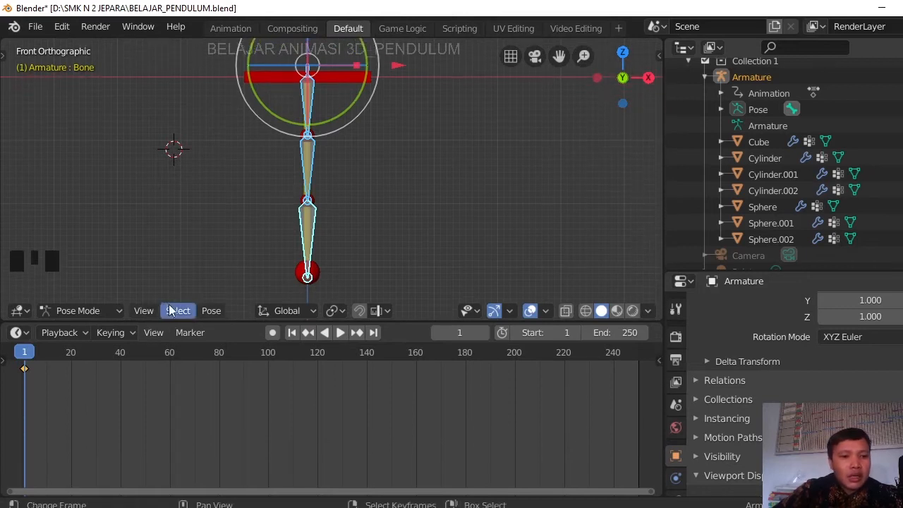
drag(25, 322, 45, 449)
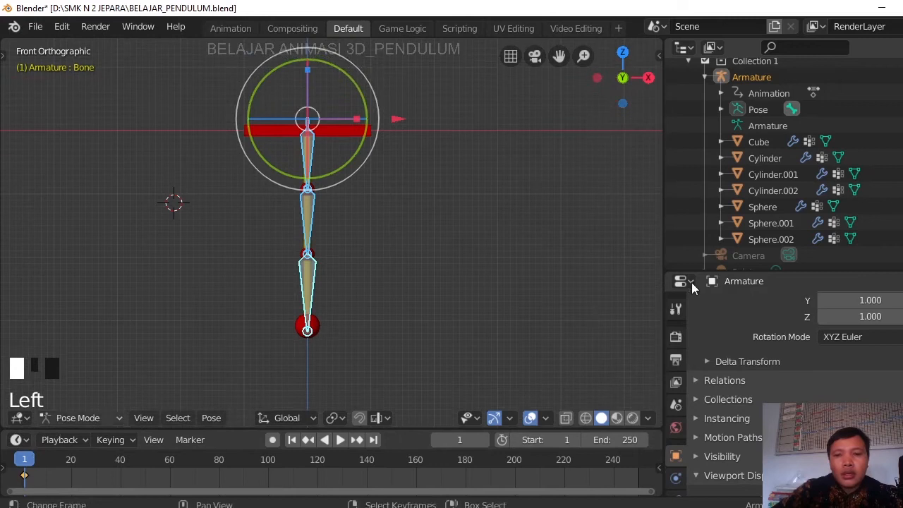
drag(665, 242, 771, 261)
drag(3, 424, 31, 287)
click(19, 418)
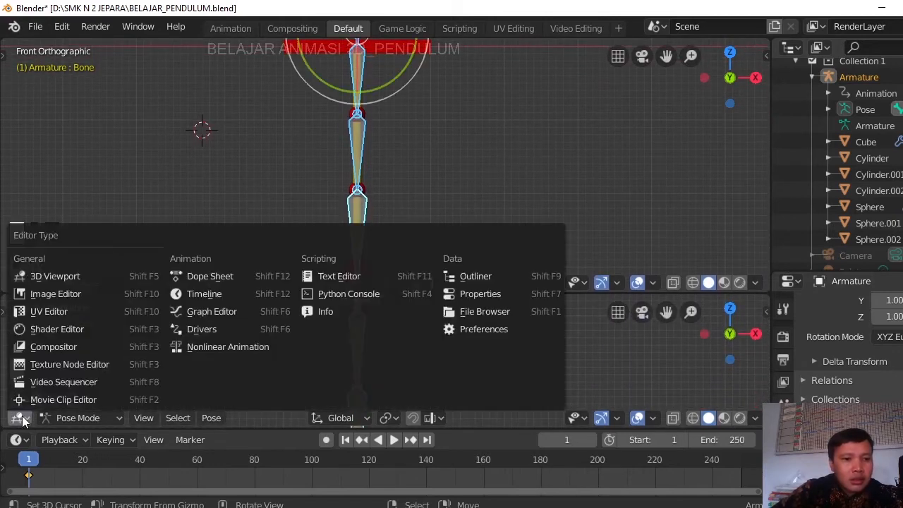
click(235, 274)
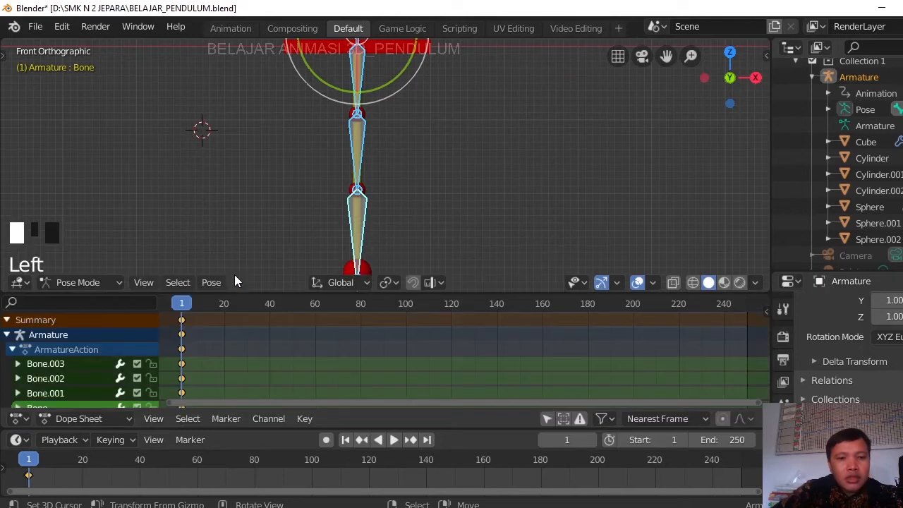
click(65, 419)
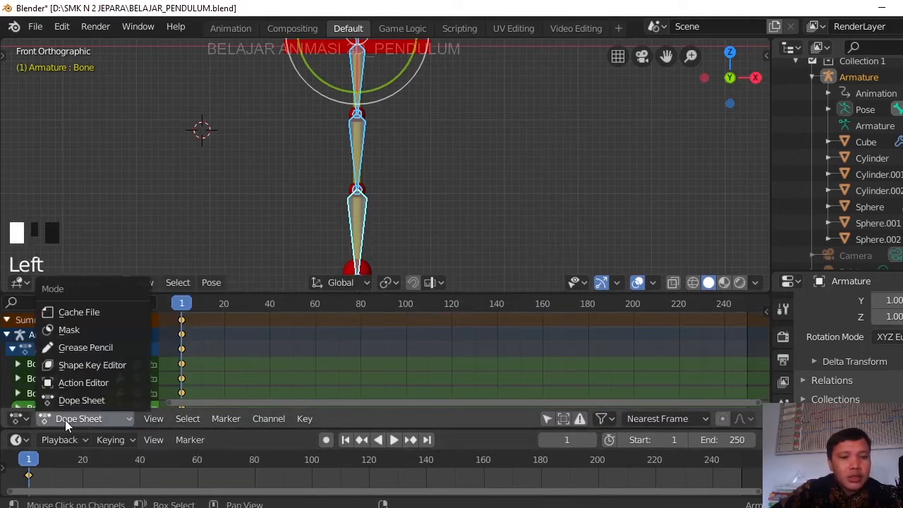
click(94, 383)
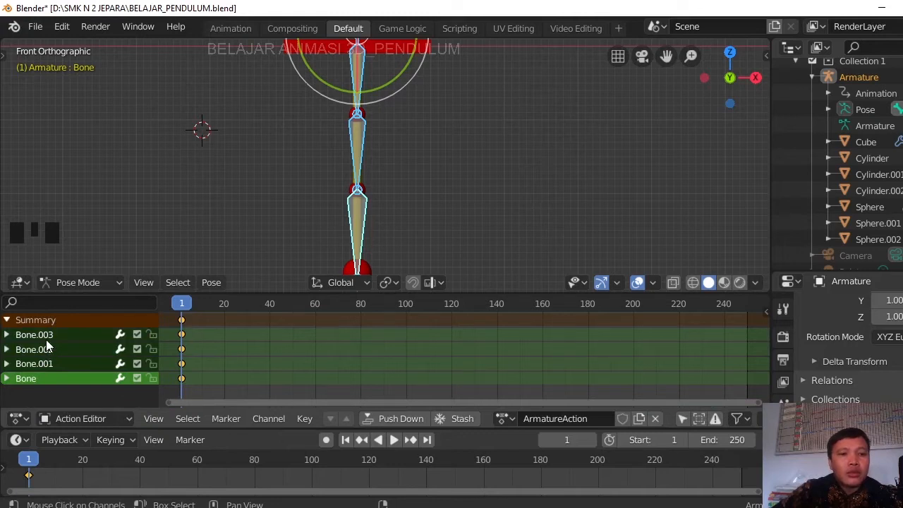
Select each pendulum bone in turn to examine which Action Editor channel belongs to it
scroll(365, 76, down, 2)
right_click(365, 76)
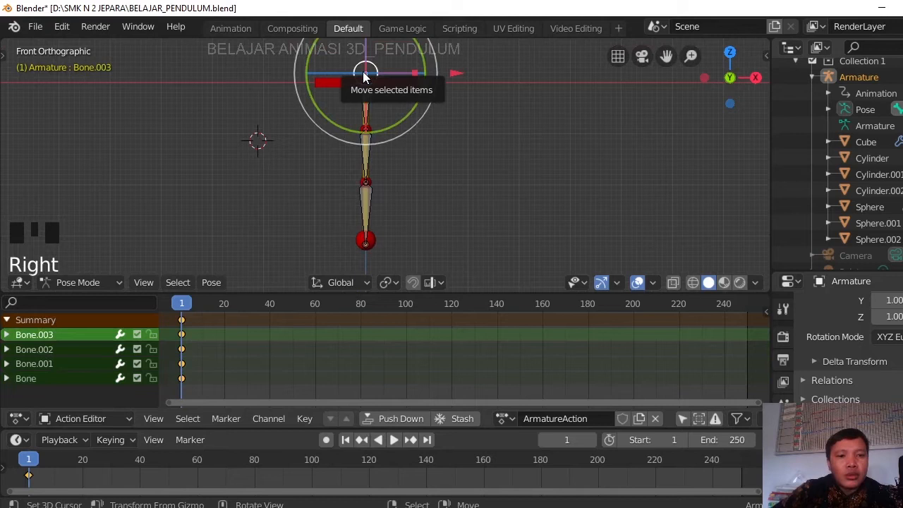
right_click(366, 101)
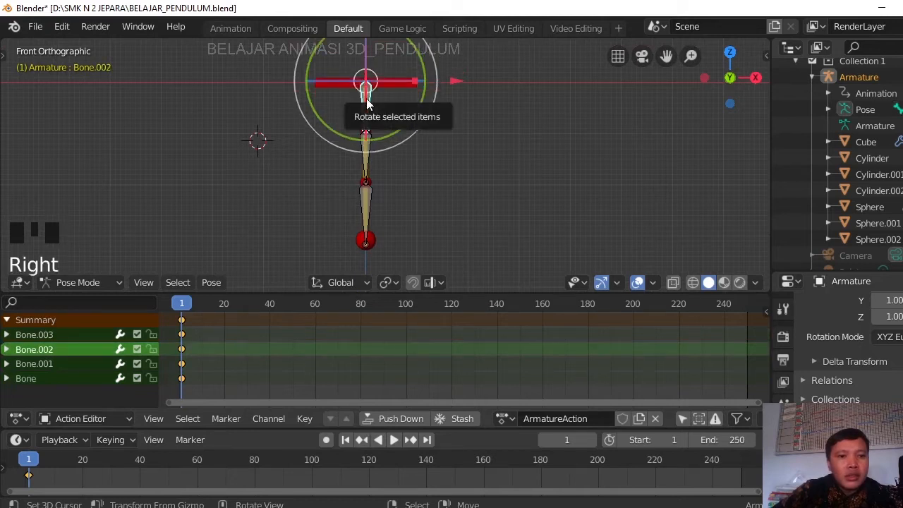
right_click(363, 140)
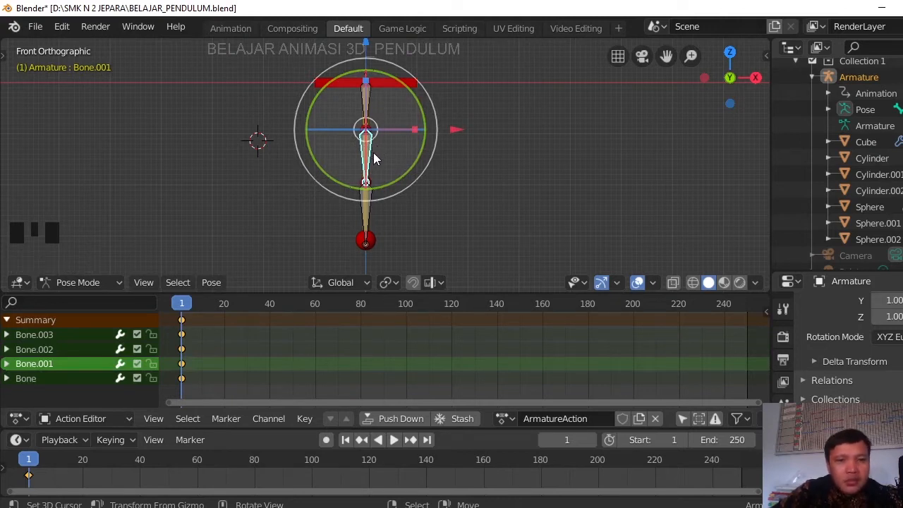
right_click(376, 109)
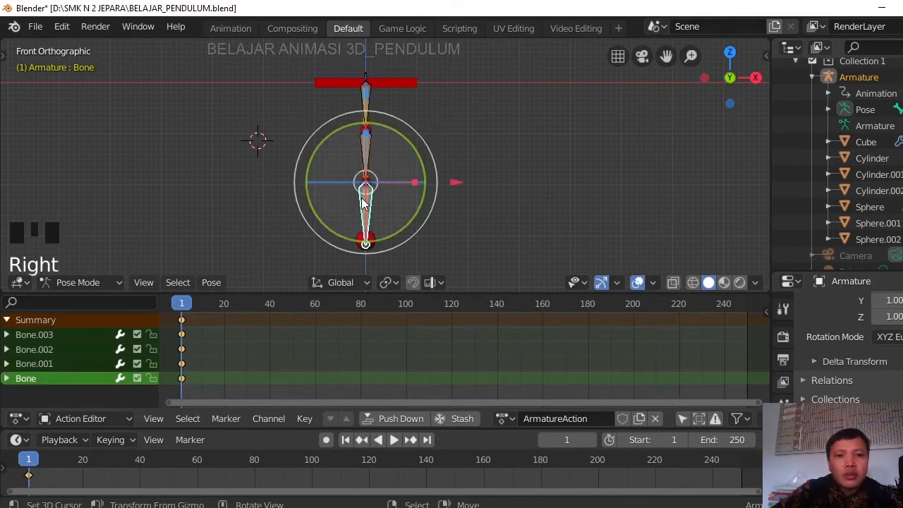
right_click(367, 88)
scroll(331, 154, down, 2)
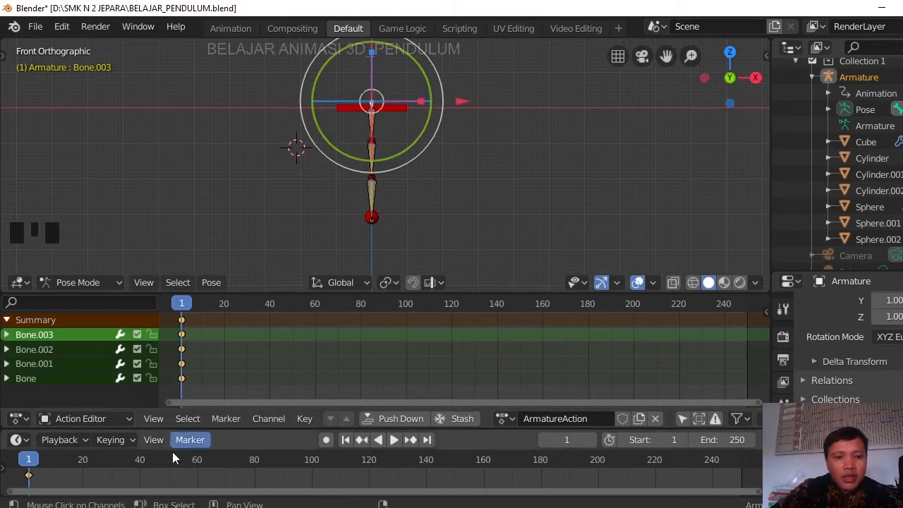
At frame 10, move Bone.003 with the red bar along positive X and insert its keyframe
click(565, 438)
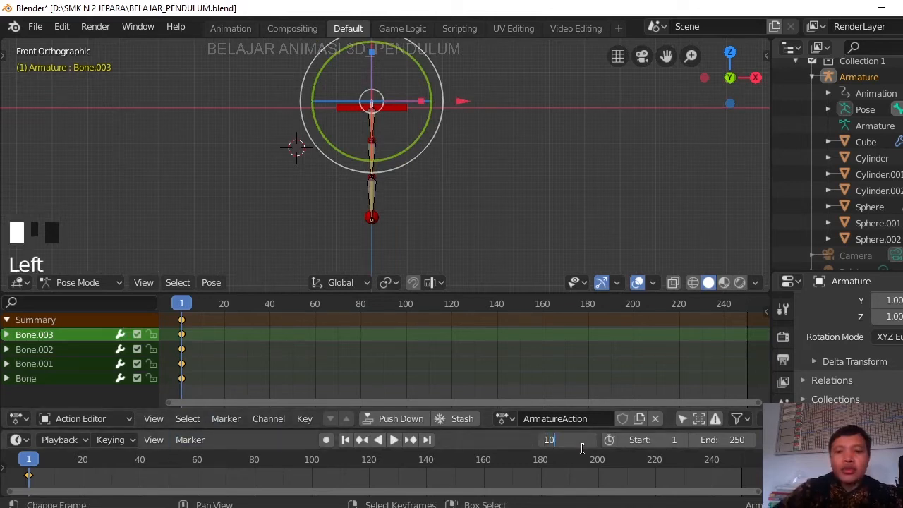
key(Return)
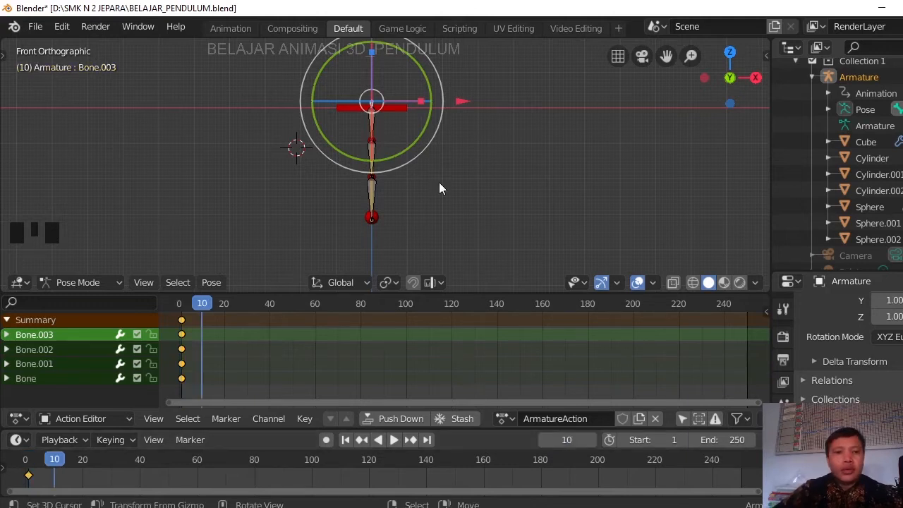
scroll(374, 118, up, 5)
scroll(370, 119, down, 2)
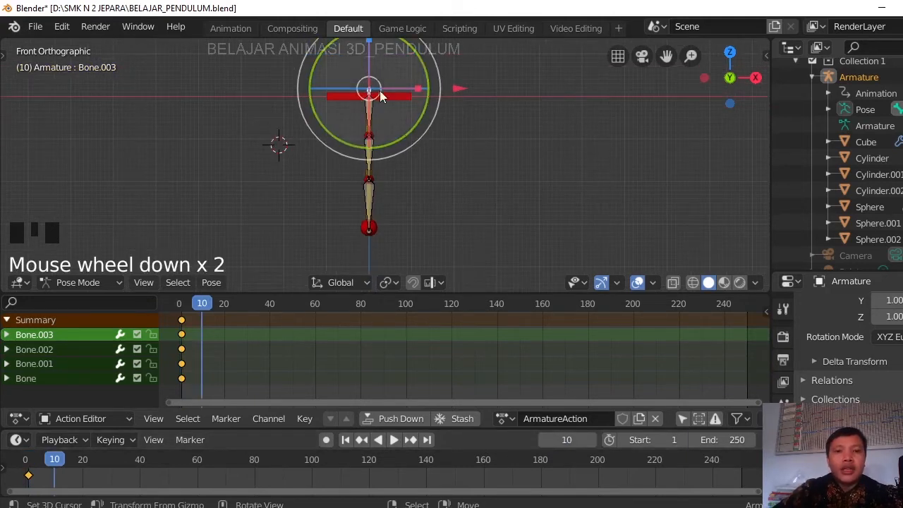
right_click(371, 93)
right_click(371, 127)
right_click(369, 86)
scroll(371, 83, up, 4)
shift+middle_drag(371, 83, 378, 295)
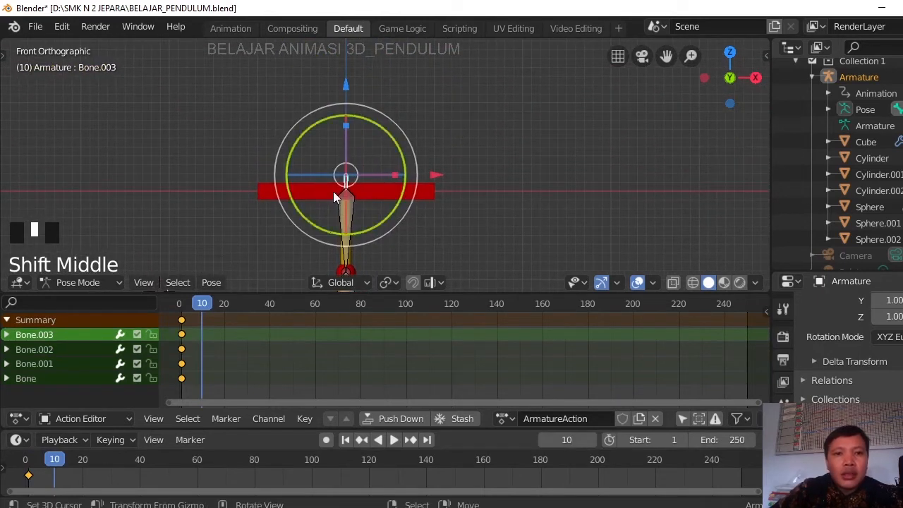
scroll(338, 187, up, 1)
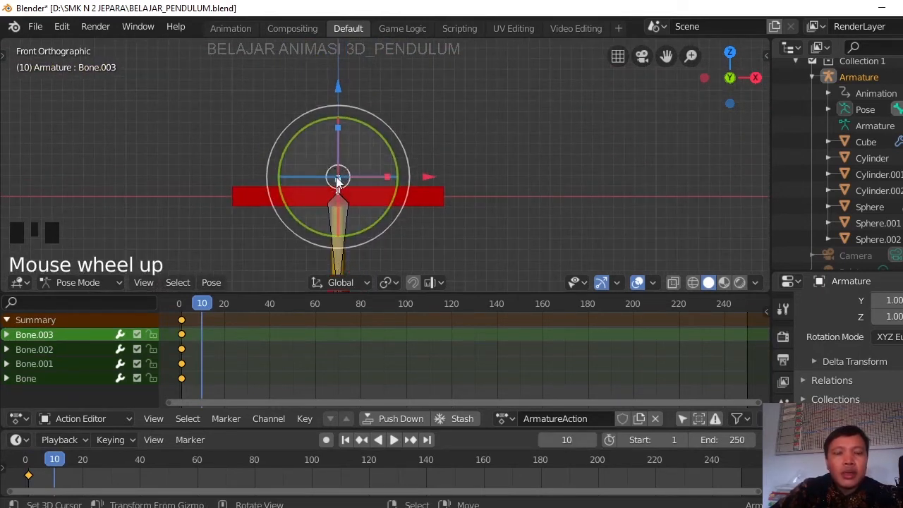
scroll(308, 116, down, 7)
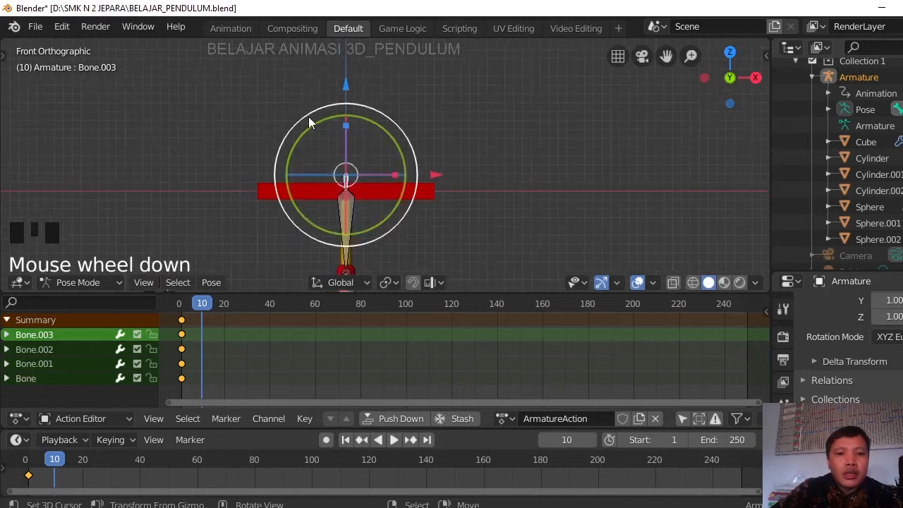
shift+middle_drag(380, 159, 248, 144)
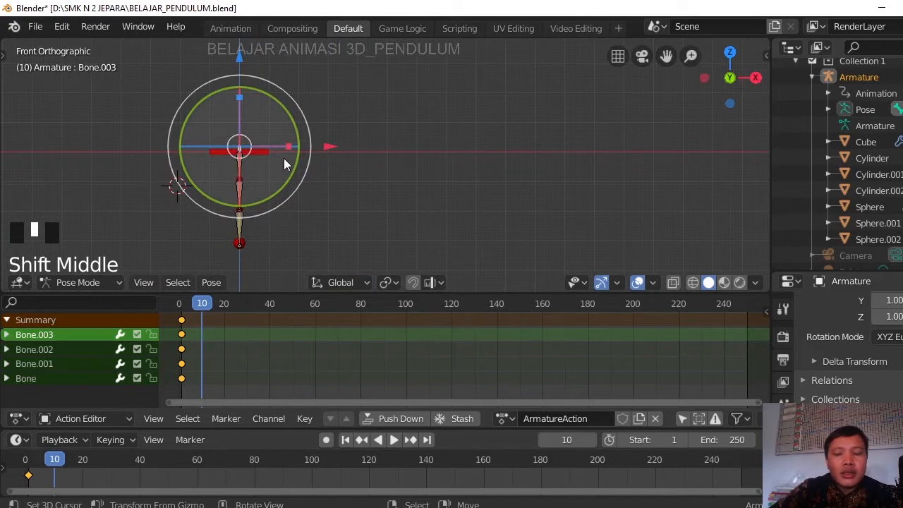
drag(327, 150, 504, 188)
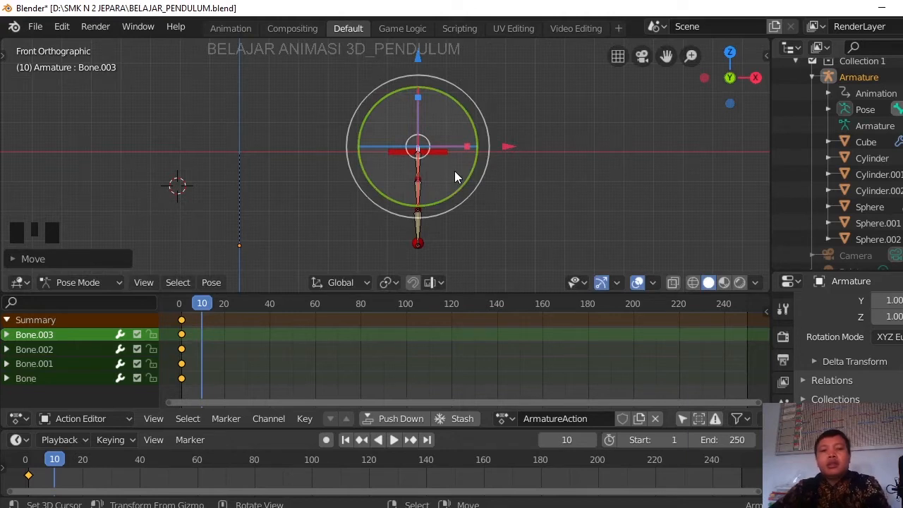
key(i)
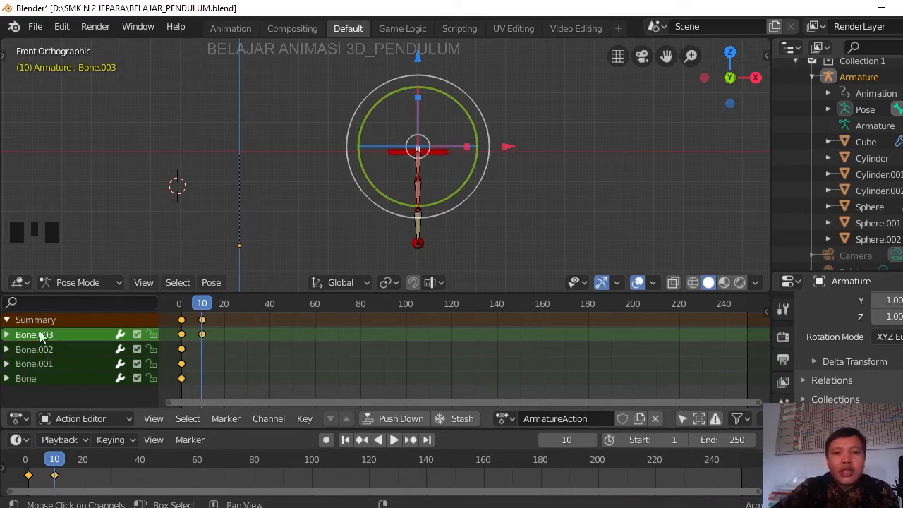
Rotate Bone.002, Bone.001 and Bone in the front view so the pendulum chain curves out toward positive X
scroll(423, 143, up, 2)
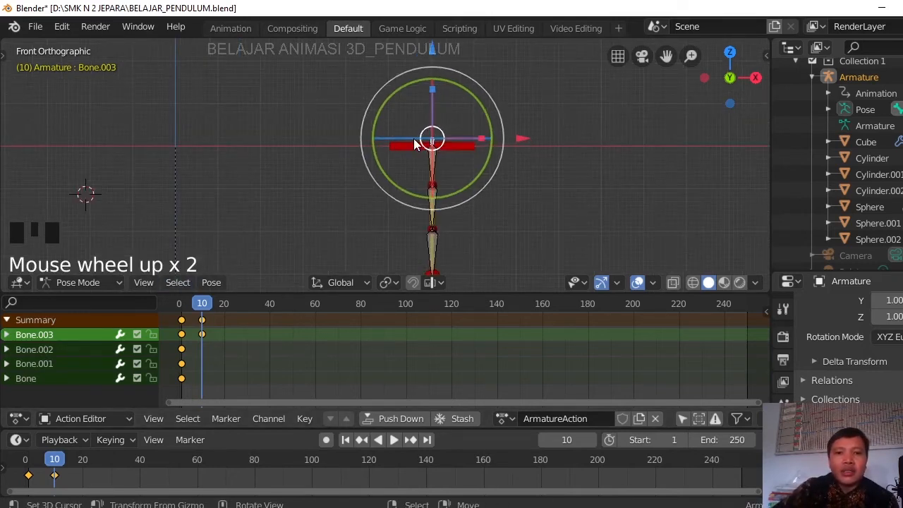
right_click(432, 155)
drag(492, 131, 495, 81)
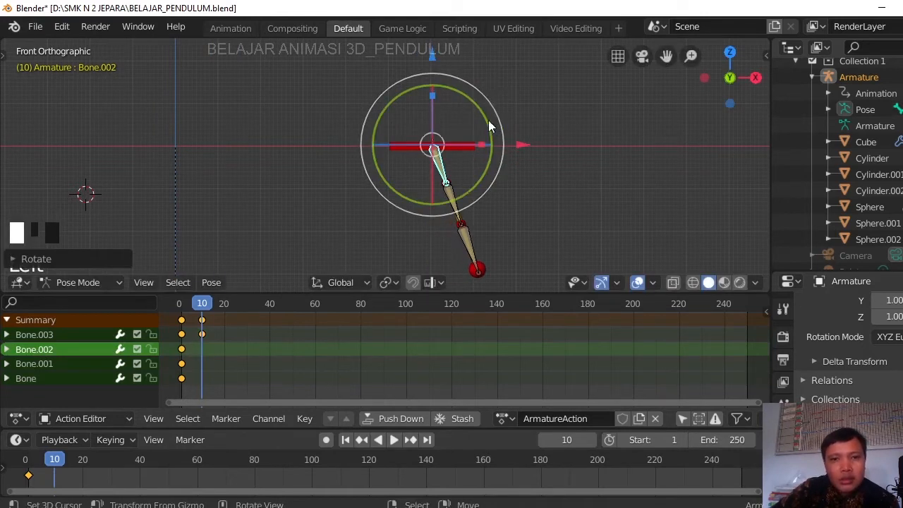
right_click(453, 203)
drag(504, 149, 496, 108)
right_click(491, 226)
drag(523, 156, 518, 134)
right_click(441, 163)
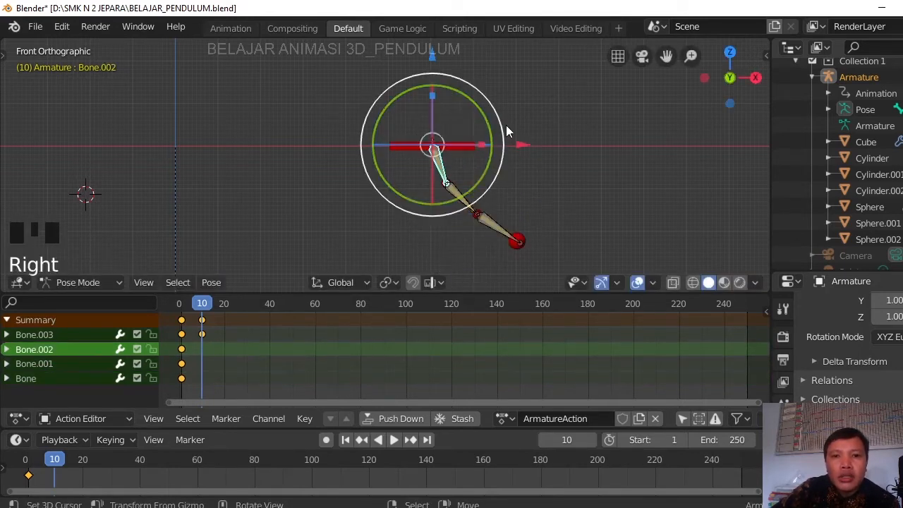
drag(491, 105, 561, 129)
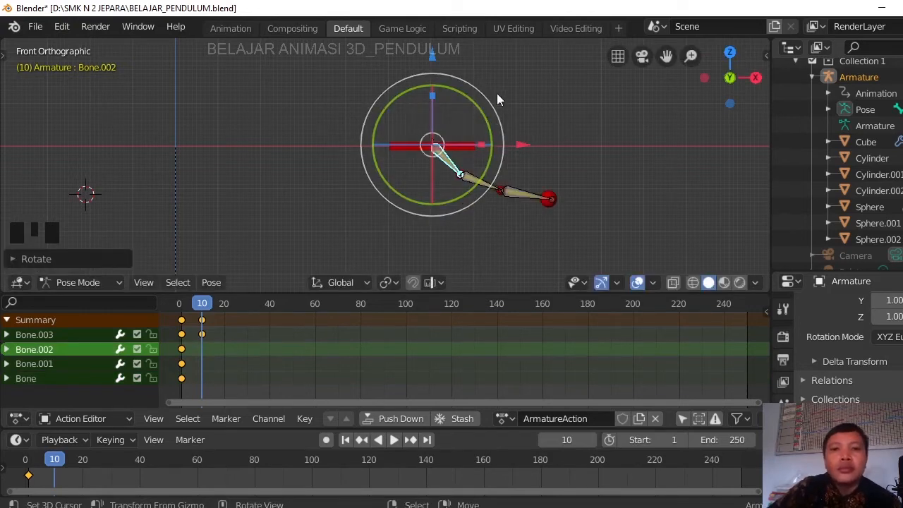
drag(493, 102, 543, 141)
right_click(472, 184)
right_click(513, 202)
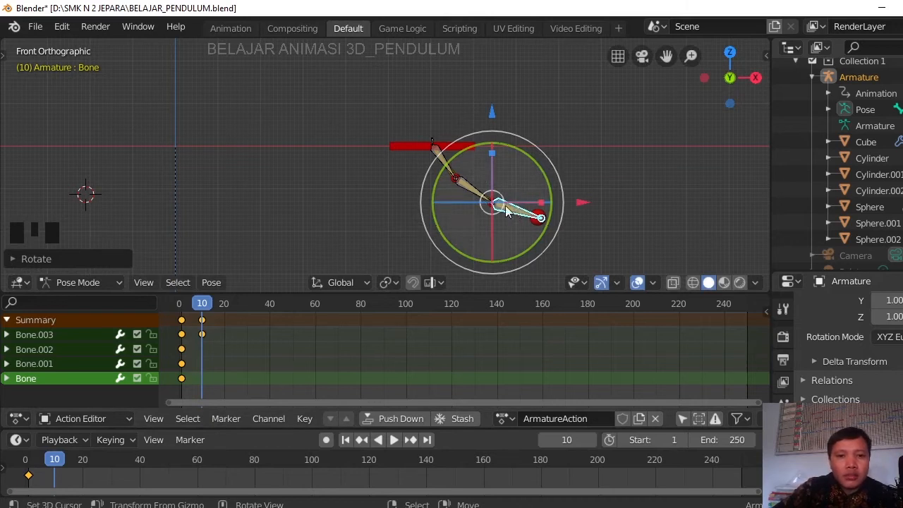
Select Bone.002, Bone.001 and Bone together and insert a keyframe for their pose at frame 10
right_click(465, 185)
shift+right_click(475, 195)
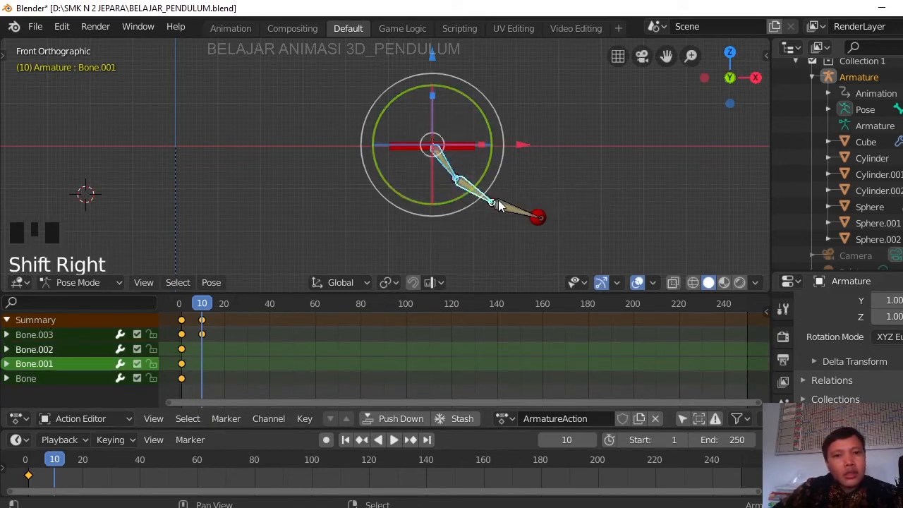
shift+right_click(499, 200)
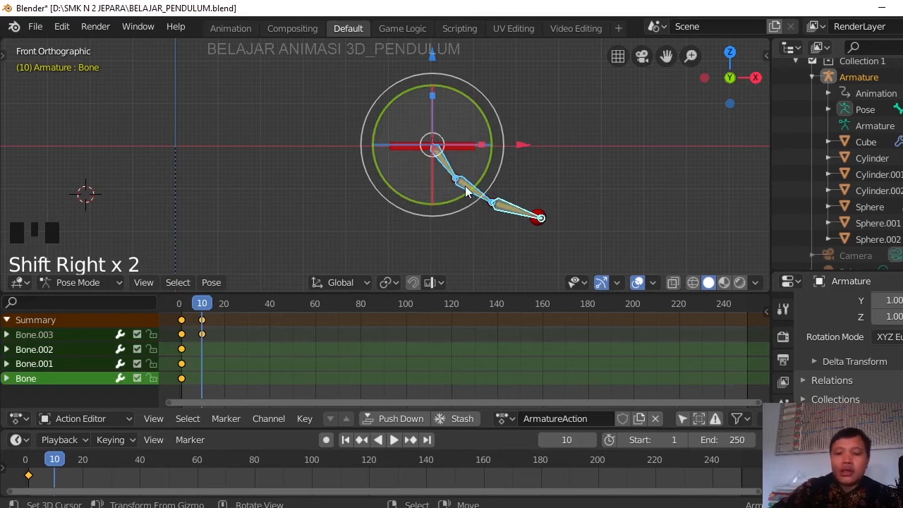
key(i)
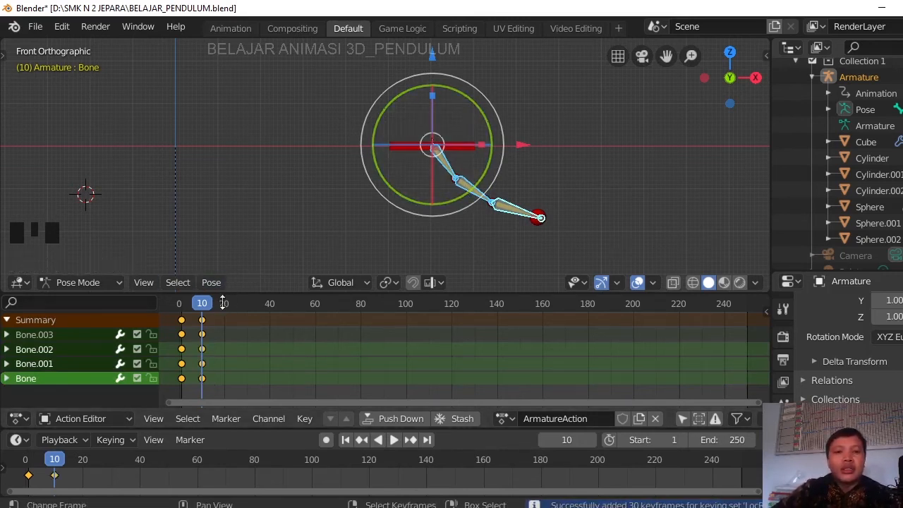
Scrub the animation from frame 1 to frame 5 to examine how the pendulum moves between its two keyed poses
drag(196, 303, 180, 303)
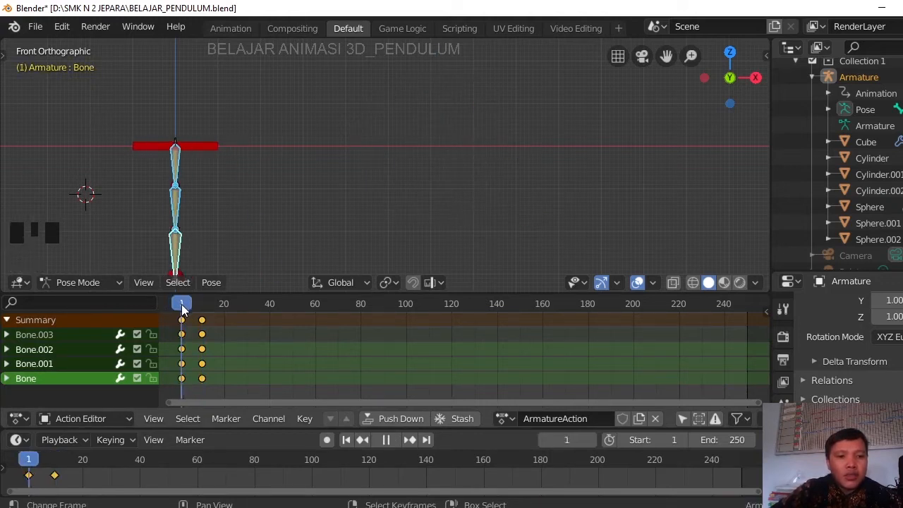
scroll(191, 327, up, 5)
shift+middle_drag(352, 350, 473, 357)
scroll(342, 351, up, 6)
drag(236, 304, 257, 314)
scroll(486, 176, down, 4)
scroll(254, 204, up, 6)
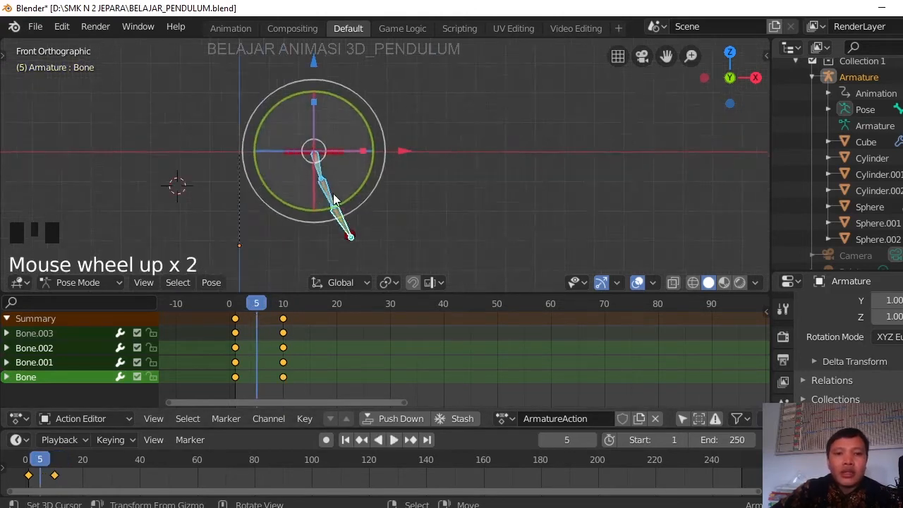
shift+middle_drag(254, 204, 391, 149)
At frame 5, select Bone.002, Bone.001 and Bone together and clear their rotation
drag(235, 311, 257, 318)
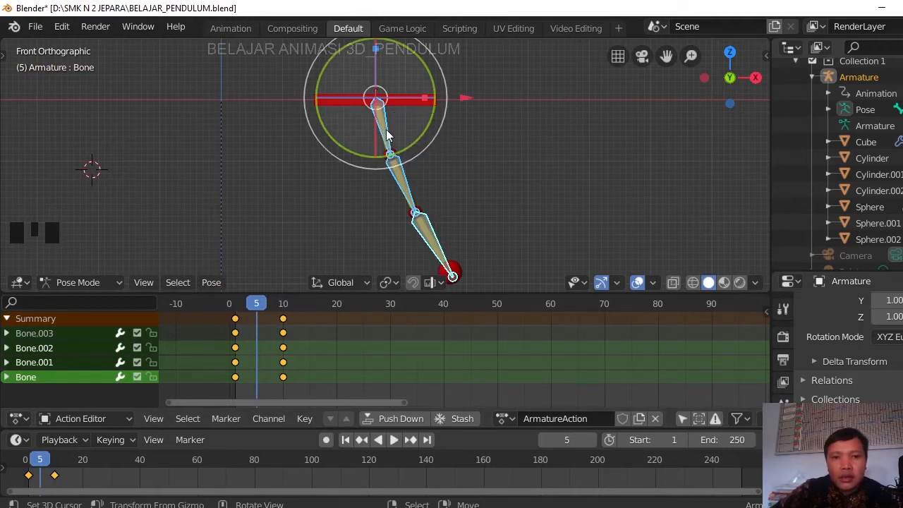
right_click(386, 130)
shift+right_click(403, 186)
shift+right_click(426, 242)
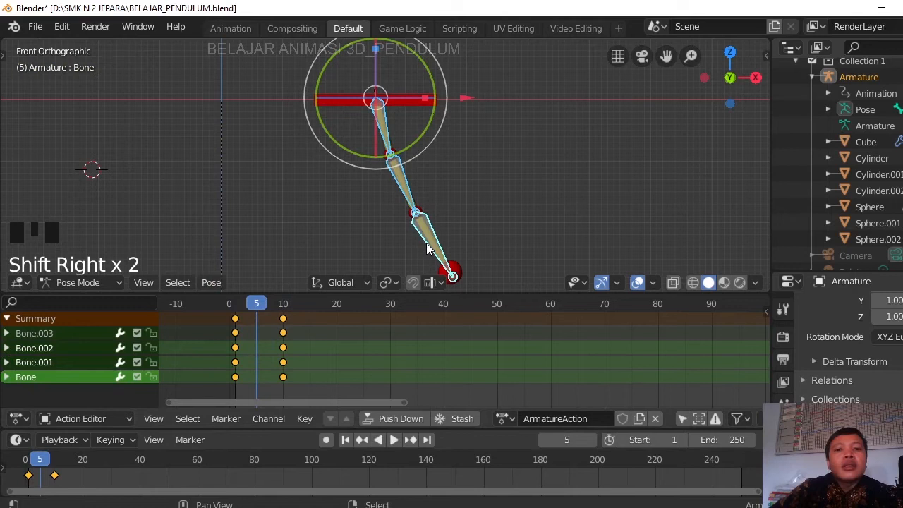
shift+scroll(426, 243, down, 3)
scroll(358, 197, down, 3)
scroll(360, 183, down, 1)
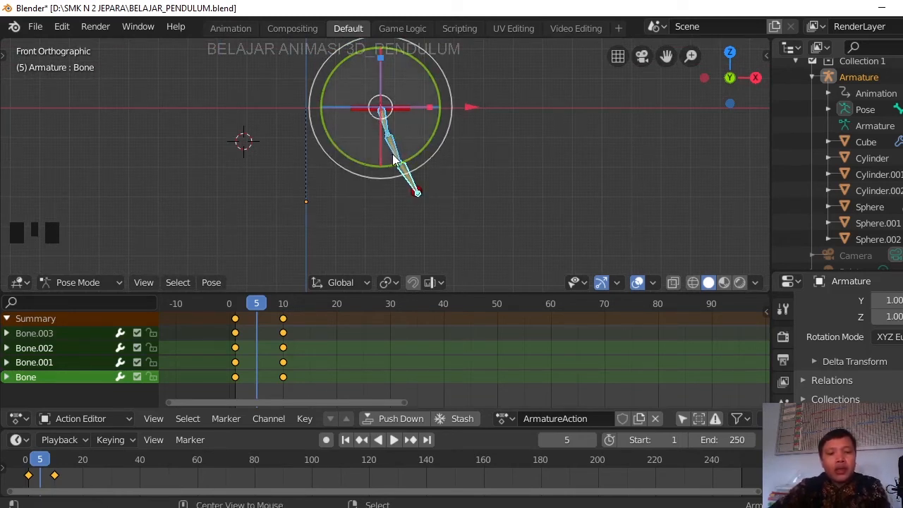
key(alt+r)
Rotate Bone.002, Bone.001 and Bone at frame 5 so the chain trails behind the bar toward negative X
drag(406, 170, 387, 130)
right_click(383, 108)
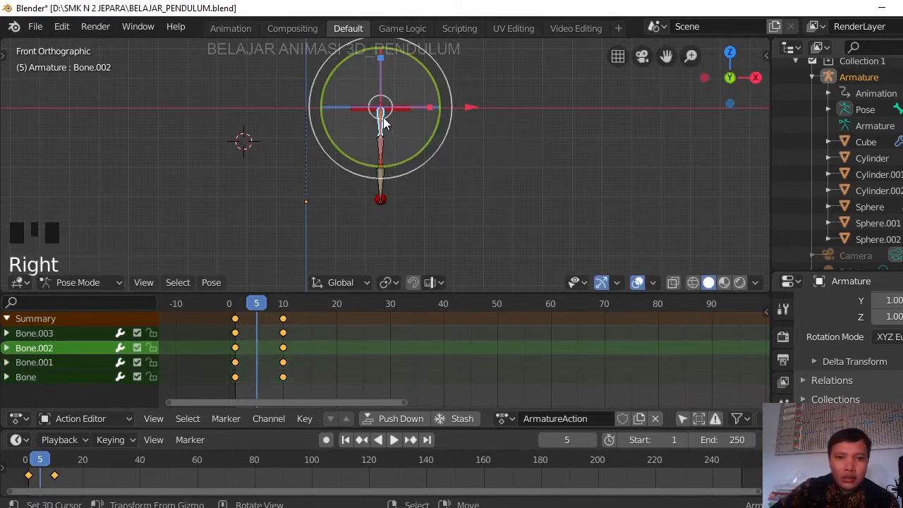
drag(441, 63, 415, 128)
right_click(372, 153)
right_click(353, 175)
right_click(383, 122)
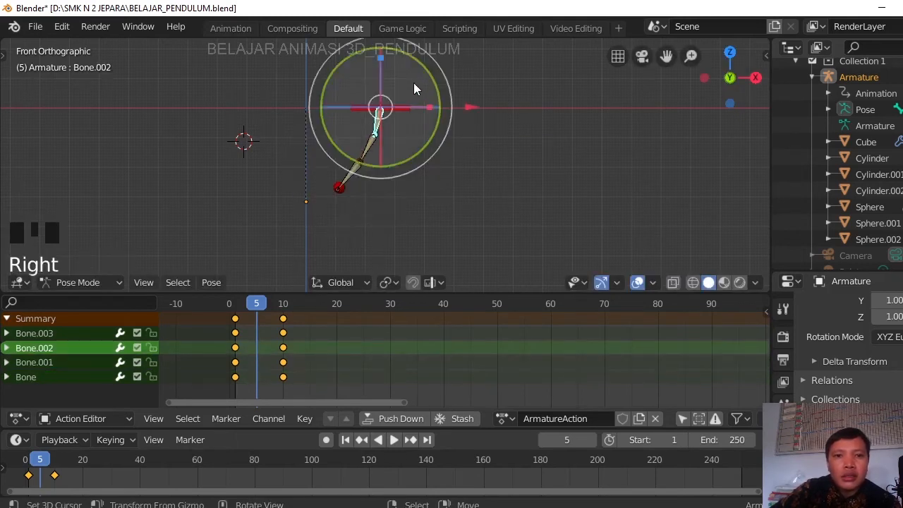
drag(439, 64, 436, 80)
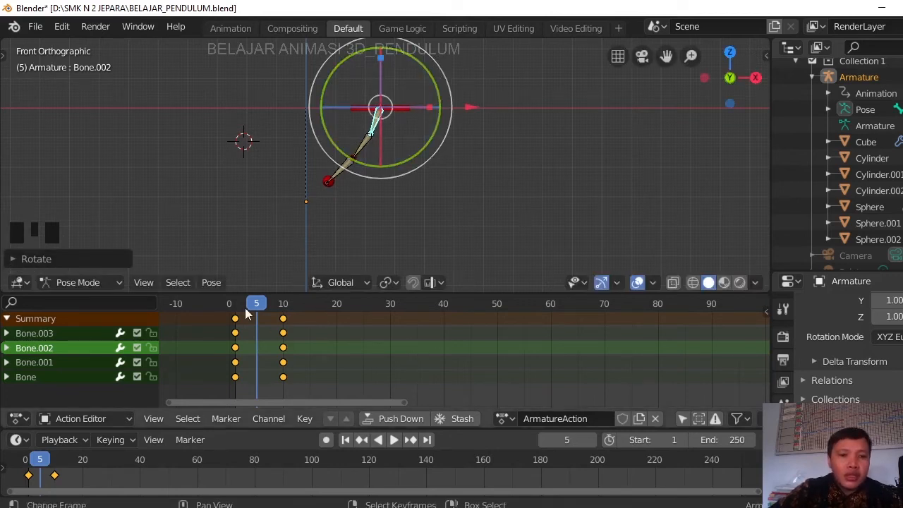
Add Bone.001 and Bone to the selected Bone.002 and insert a keyframe for the three at frame 5
scroll(367, 138, up, 2)
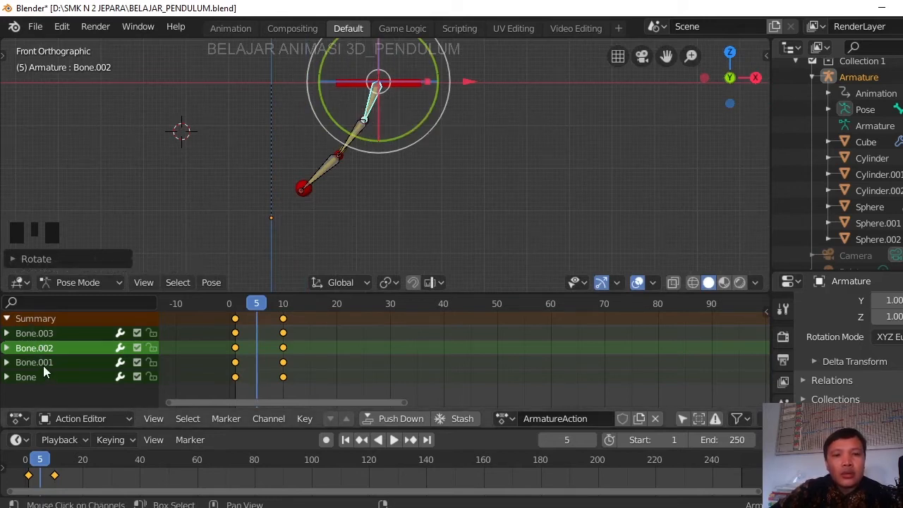
shift+right_click(357, 139)
shift+right_click(321, 173)
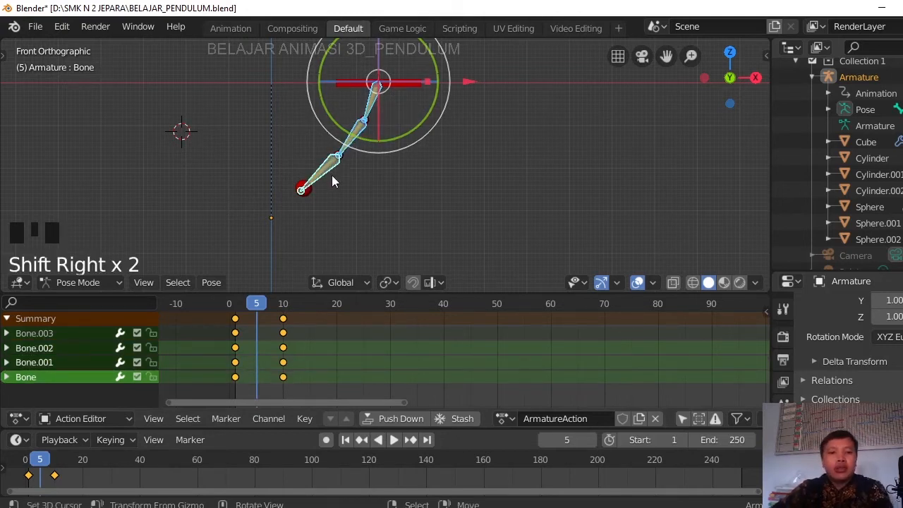
key(i)
key(i)
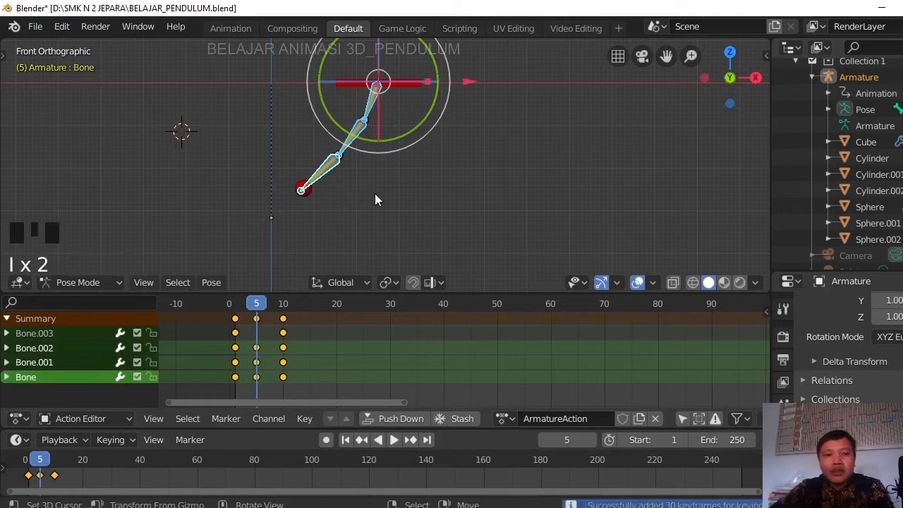
Scrub from frame 1 to frame 10 to review the swing with the trailing pose at frame 5
click(228, 311)
drag(250, 309, 284, 339)
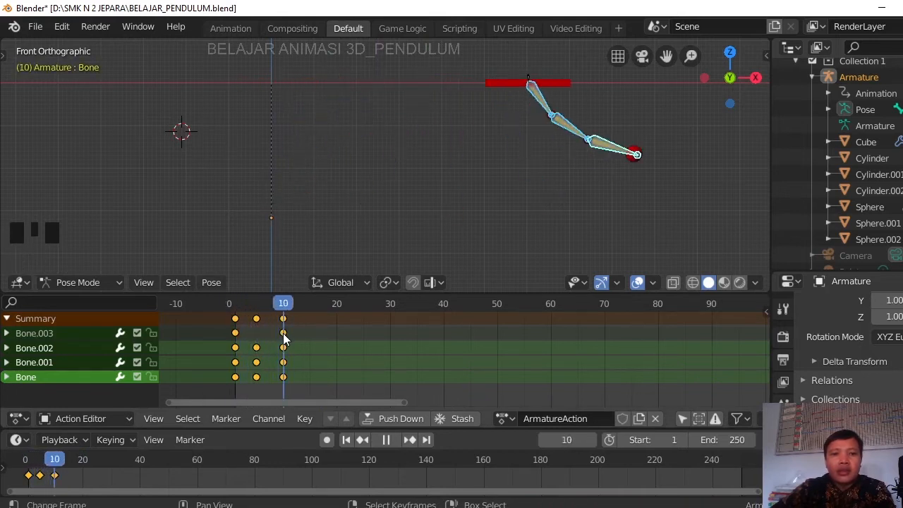
click(284, 337)
scroll(275, 357, up, 4)
shift+middle_drag(272, 355, 355, 357)
shift+scroll(351, 361, up, 1)
Deselect all keyframes in the Action Editor and select the Bone.002 channel
key(a)
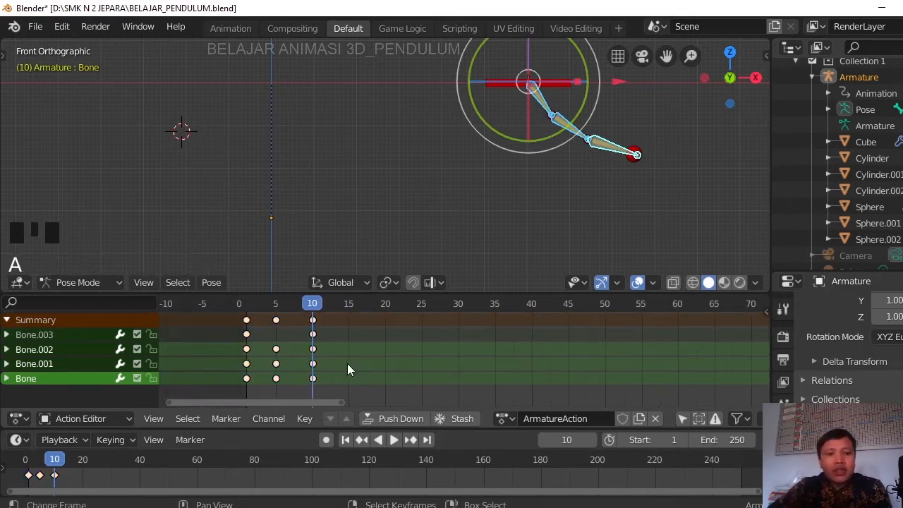
scroll(300, 333, up, 3)
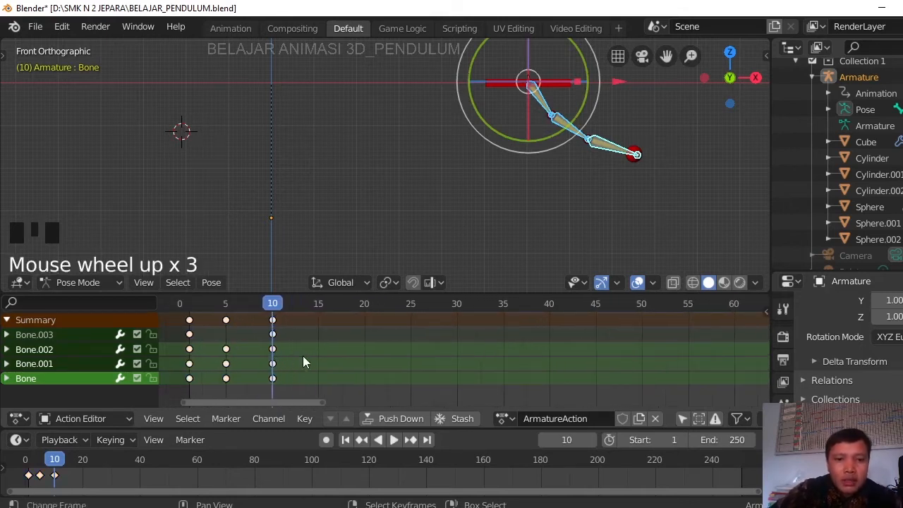
mouse_move(311, 346)
shift+middle_down()
mouse_move(319, 338)
mouse_move(332, 356)
mouse_move(311, 361)
shift+middle_up()
drag(325, 304, 328, 332)
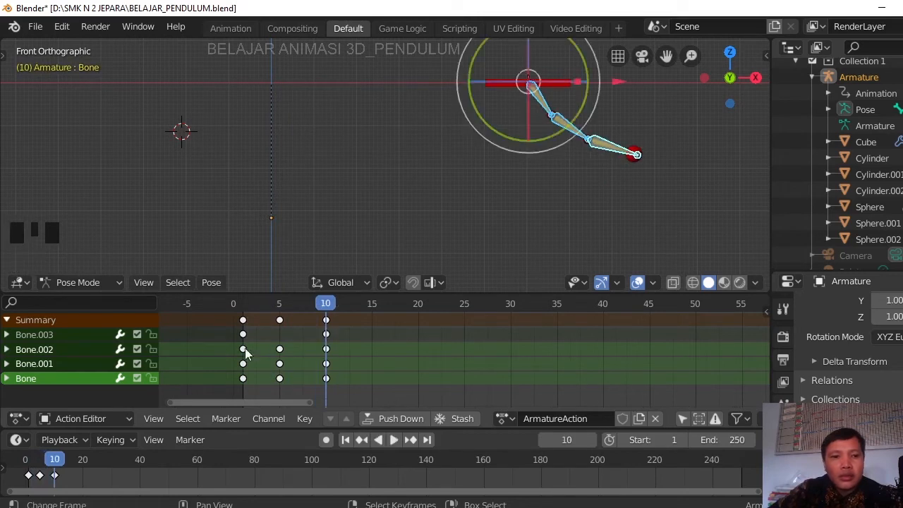
click(46, 350)
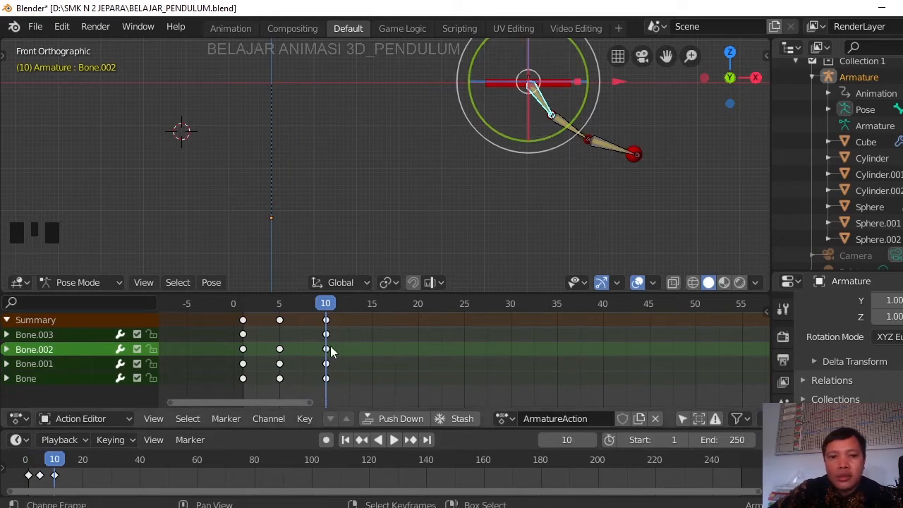
scroll(326, 364, up, 2)
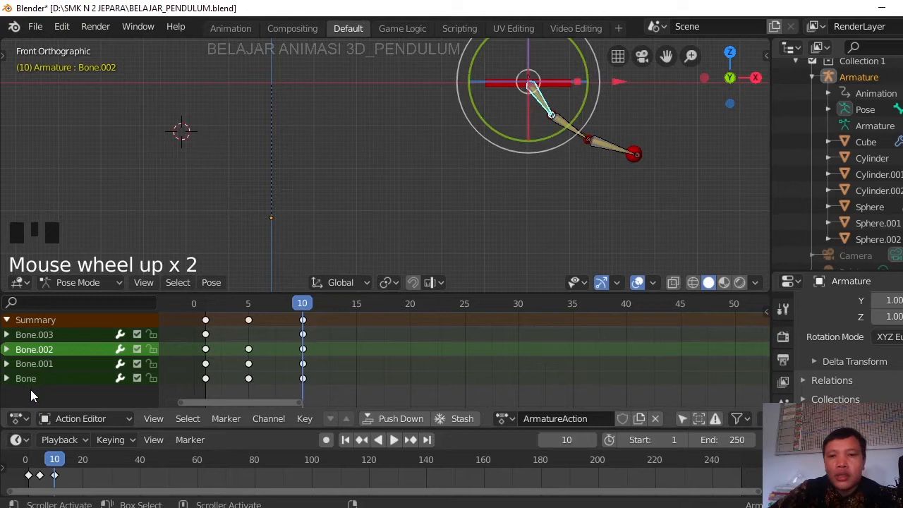
Select only Bone.001's keyframe at frame 10 and move it to frame 11
right_click(302, 365)
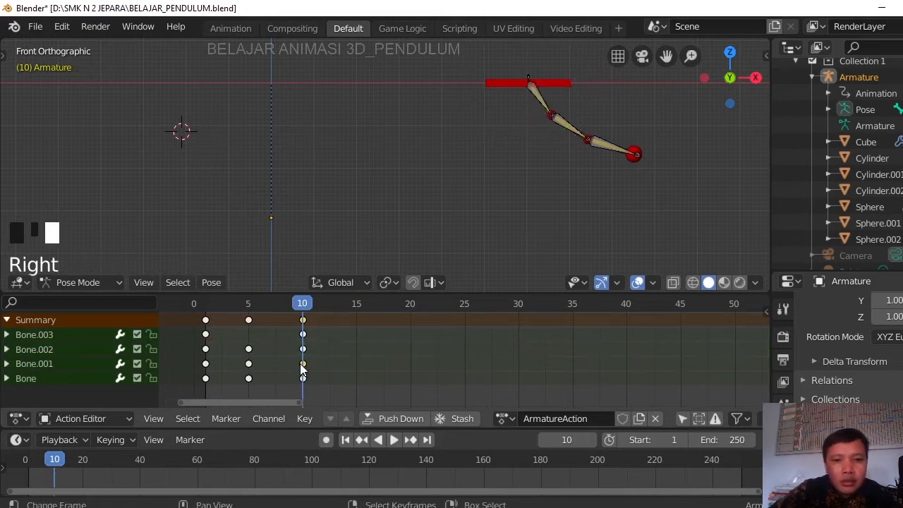
scroll(303, 368, up, 6)
shift+middle_drag(280, 368, 473, 323)
key(a)
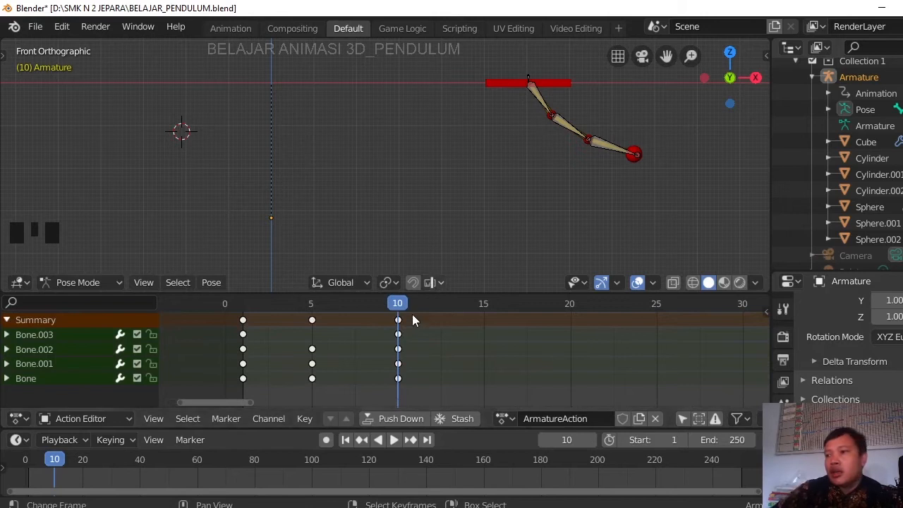
right_click(398, 364)
scroll(399, 366, up, 3)
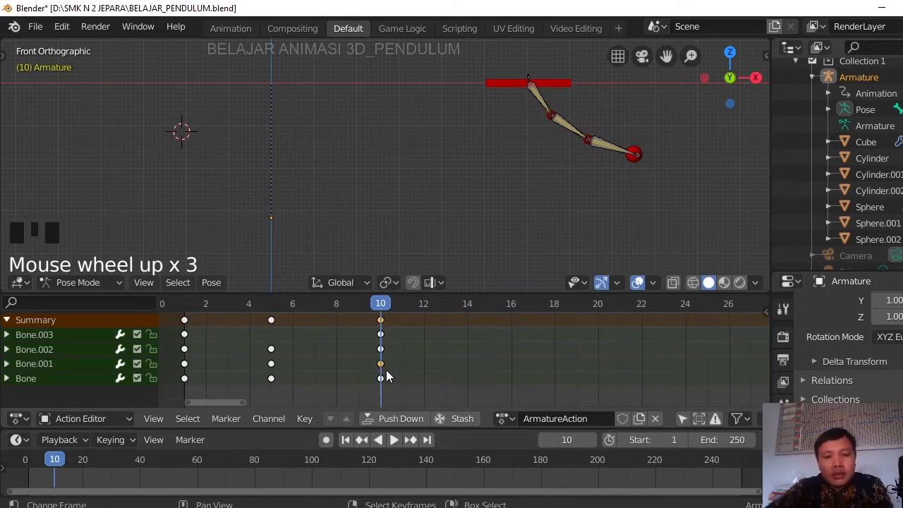
key(g)
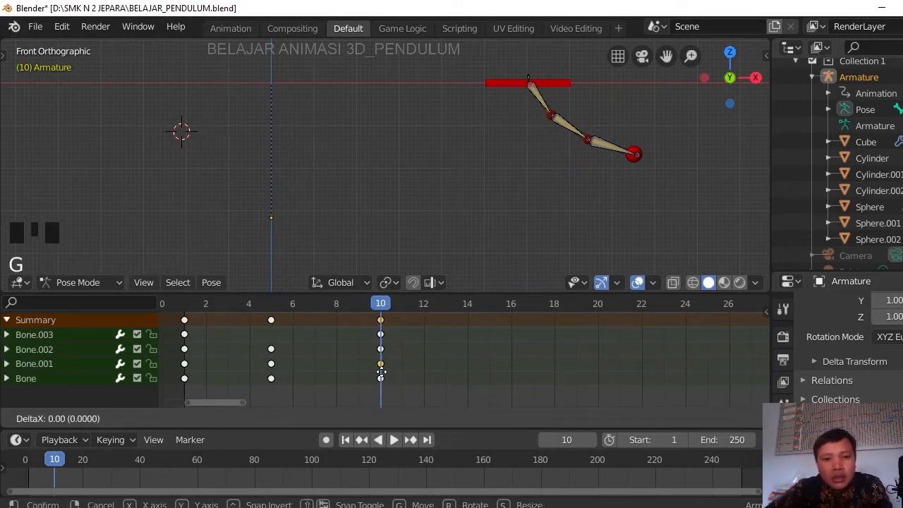
click(402, 367)
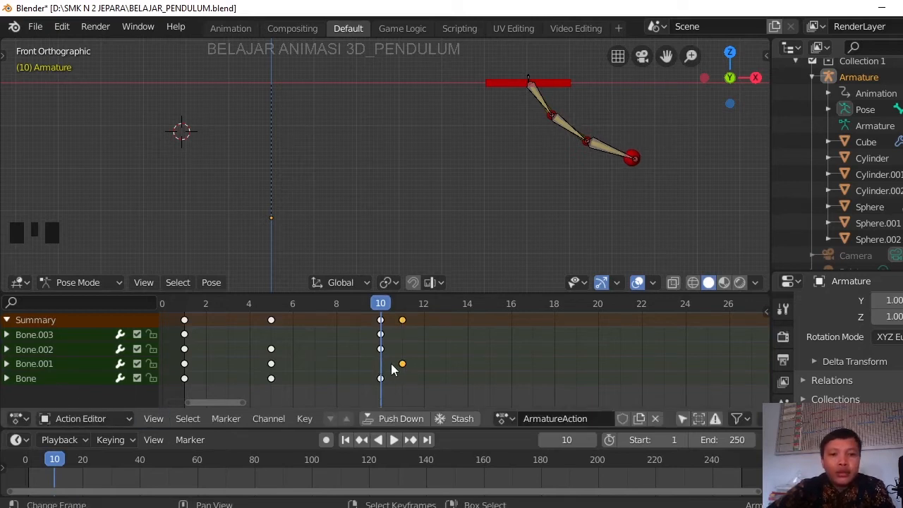
Select only Bone's keyframe at frame 10 and move it to frame 12
right_click(381, 379)
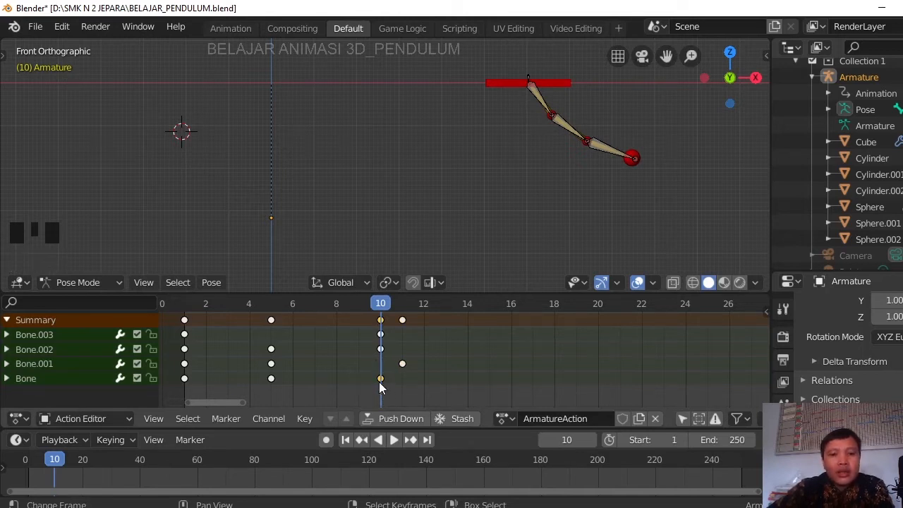
key(g)
click(424, 393)
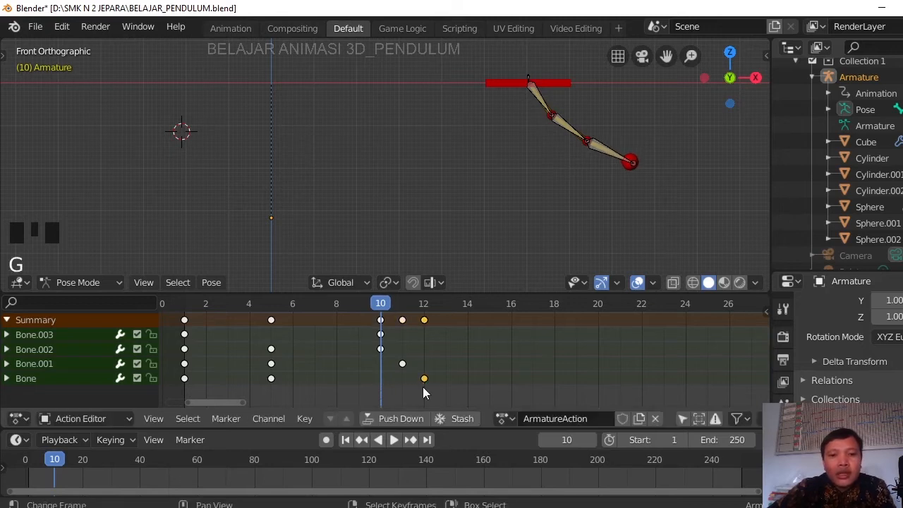
Scrub between frames 1 and 13 to review the swing with the staggered keyframes, stopping at frame 13
drag(382, 304, 424, 369)
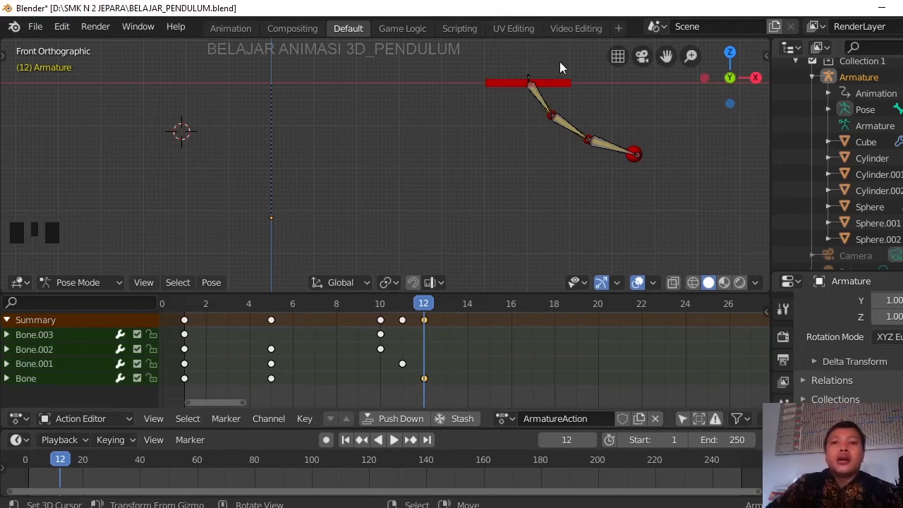
drag(380, 315, 185, 337)
drag(330, 334, 437, 334)
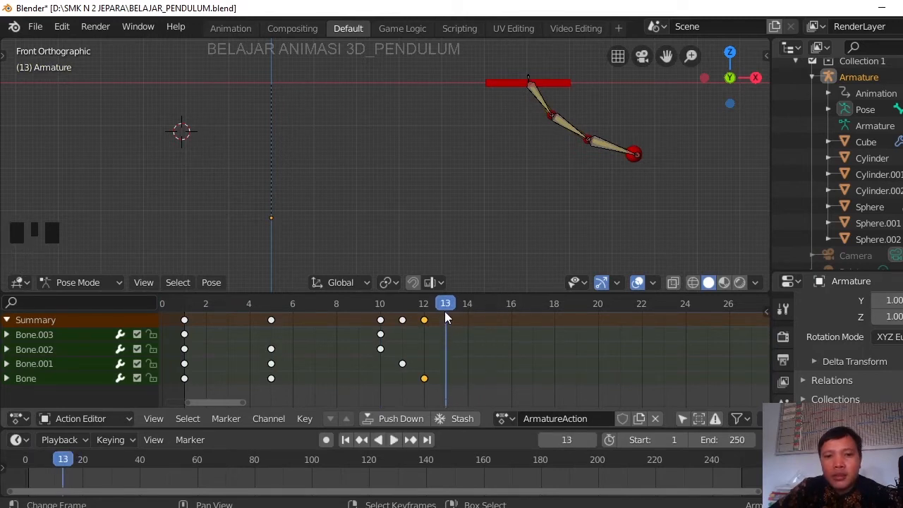
At frame 13, select Bone.002, Bone.001 and Bone together and clear their rotation
right_click(538, 96)
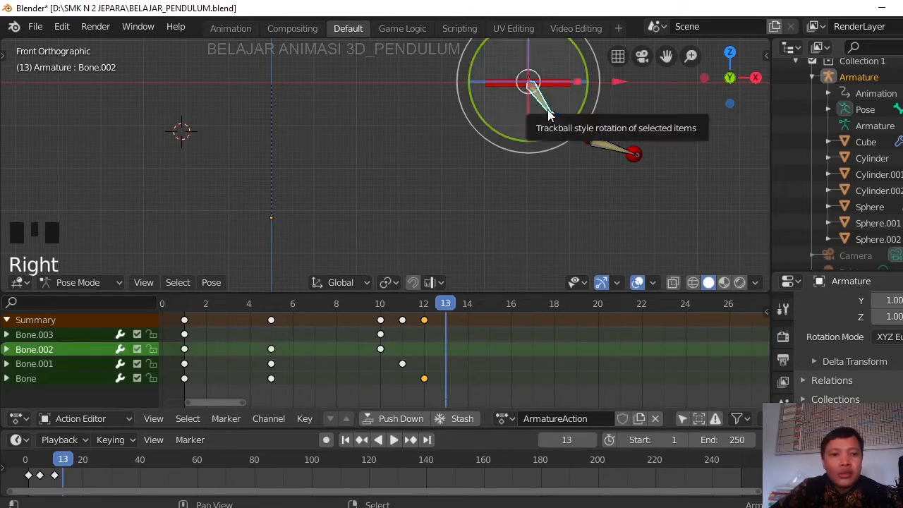
shift+right_click(569, 126)
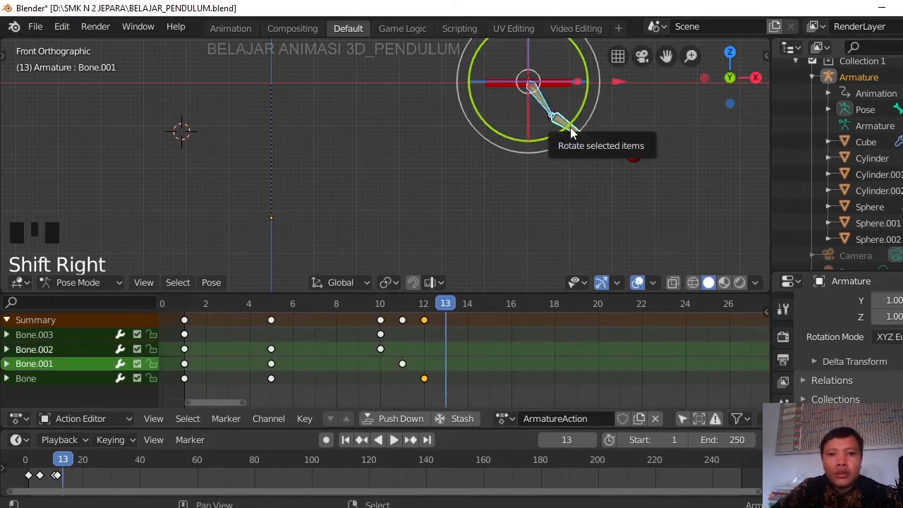
shift+right_click(607, 148)
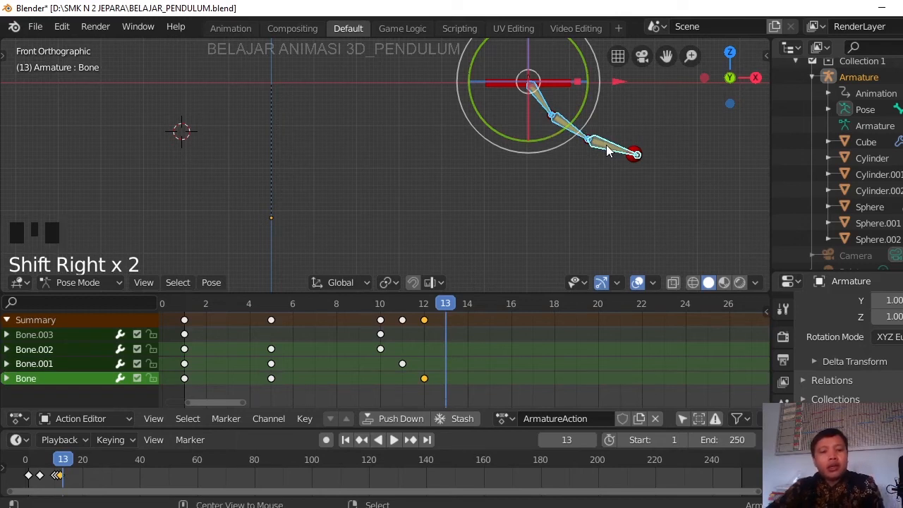
key(alt+r)
Rotate Bone.002, Bone.001 and Bone individually at frame 13 so the chain curves back toward negative X
right_click(531, 102)
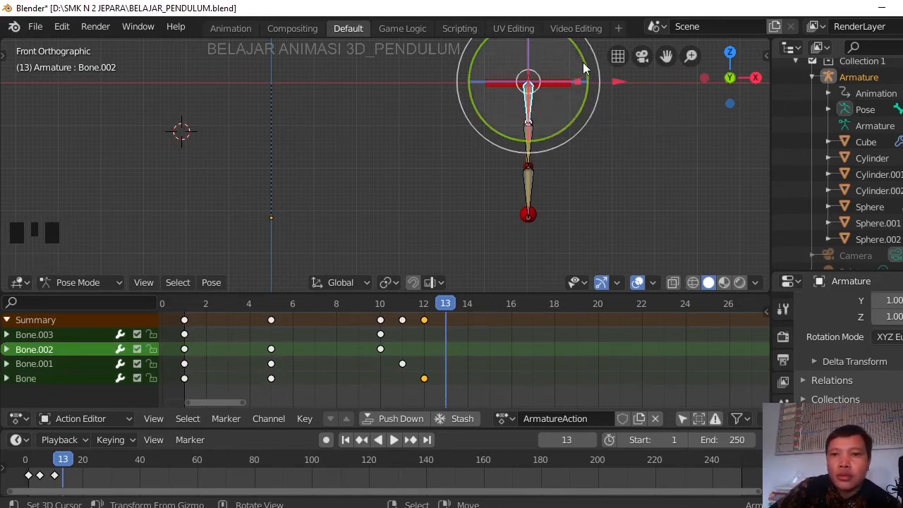
drag(597, 57, 598, 70)
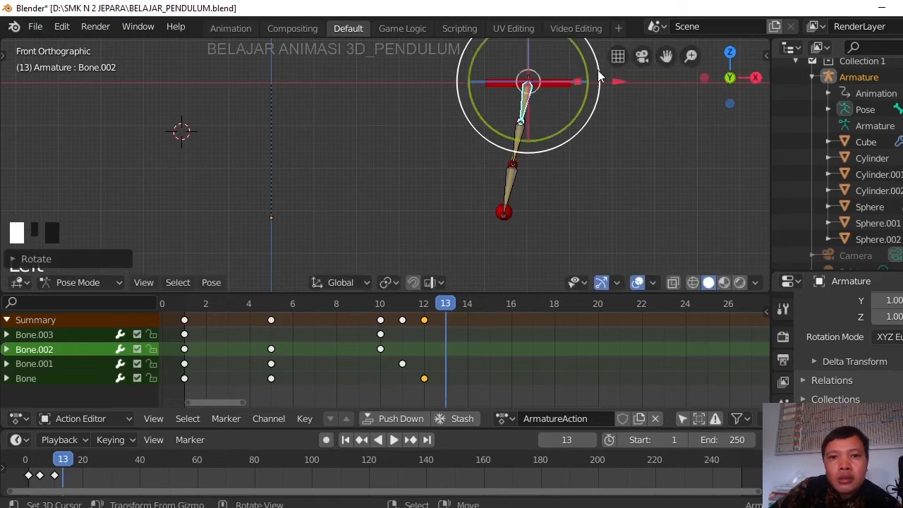
right_click(519, 141)
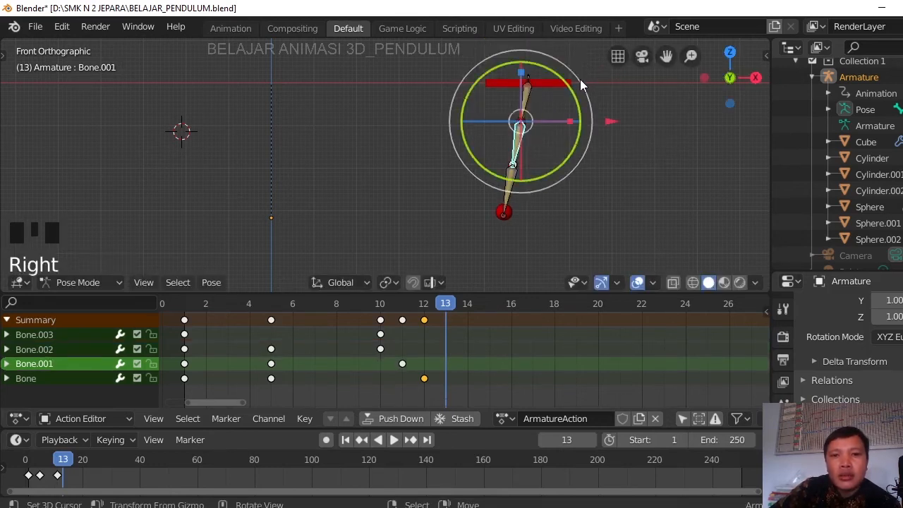
drag(585, 84, 532, 161)
right_click(494, 185)
drag(553, 112, 564, 128)
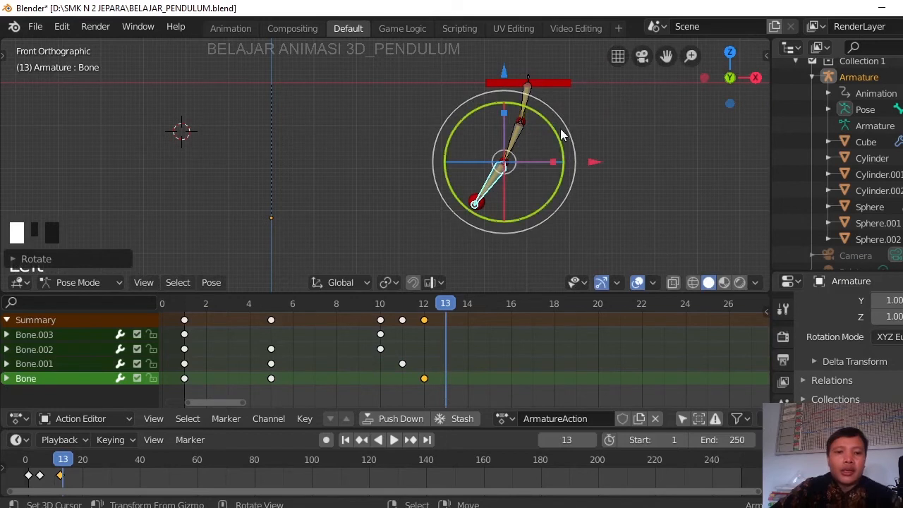
Add Bone.001 and Bone.002 to the selected Bone and insert a keyframe for all three at frame 13
shift+right_click(510, 137)
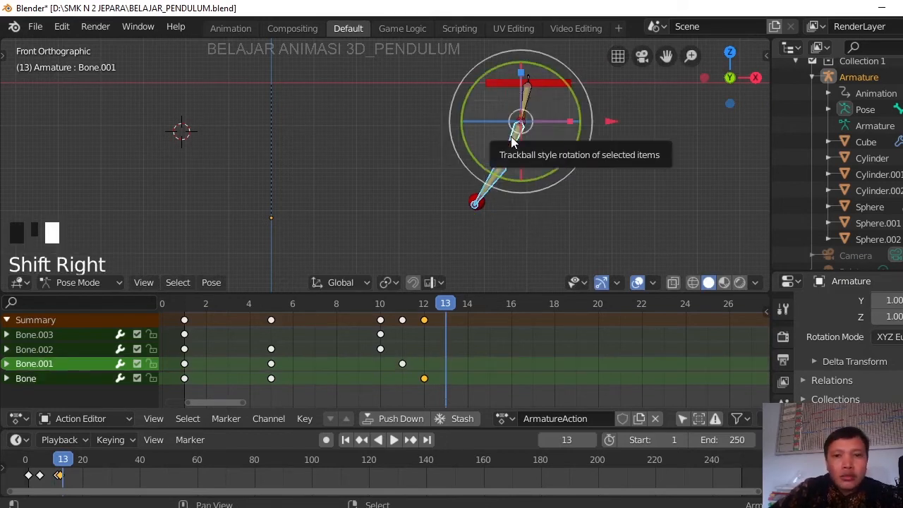
shift+right_click(517, 145)
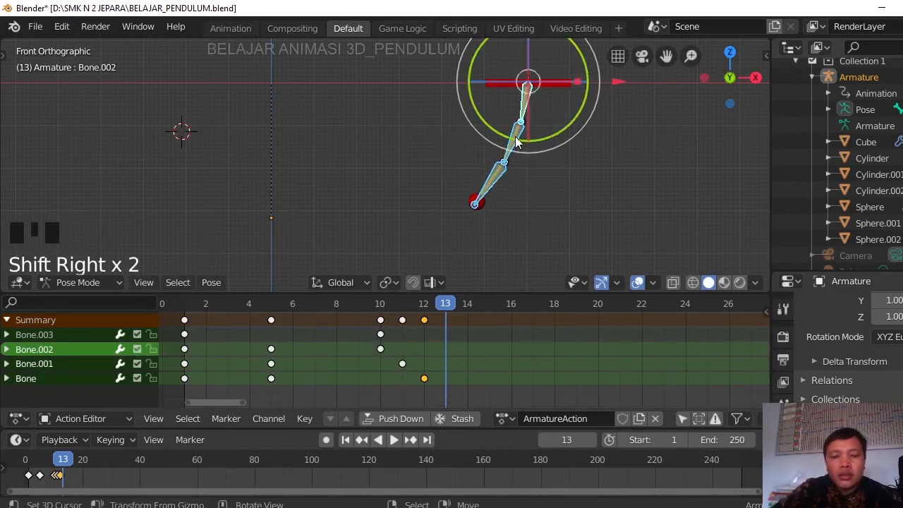
key(i)
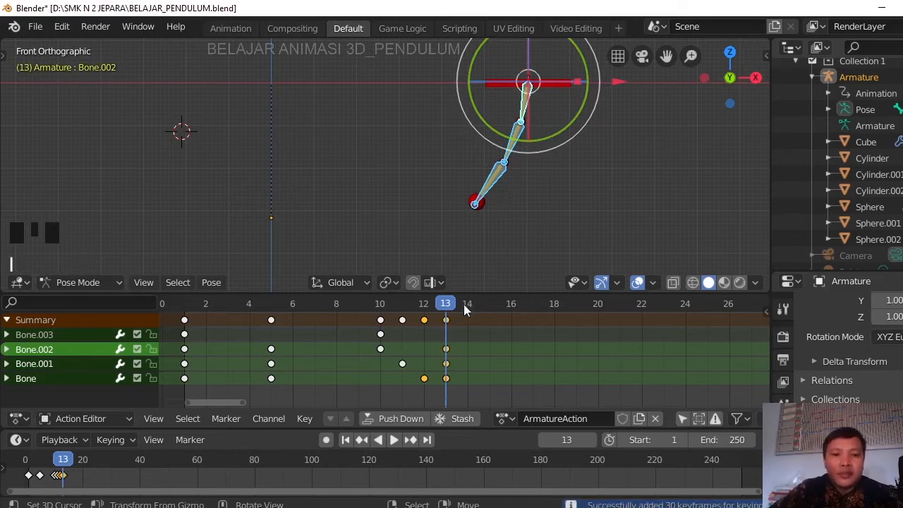
Select only Bone.001's keyframe at frame 13 and move it to frame 14
right_click(445, 366)
scroll(454, 367, up, 8)
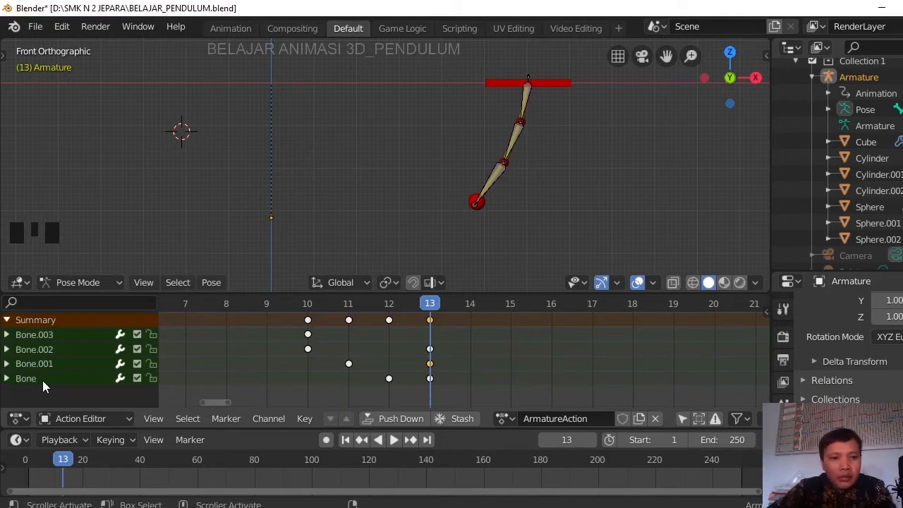
scroll(445, 364, up, 4)
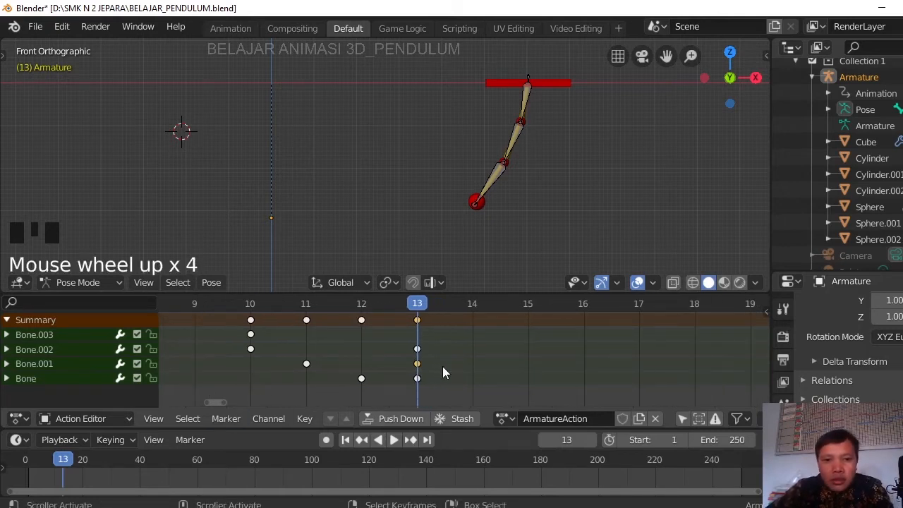
key(g)
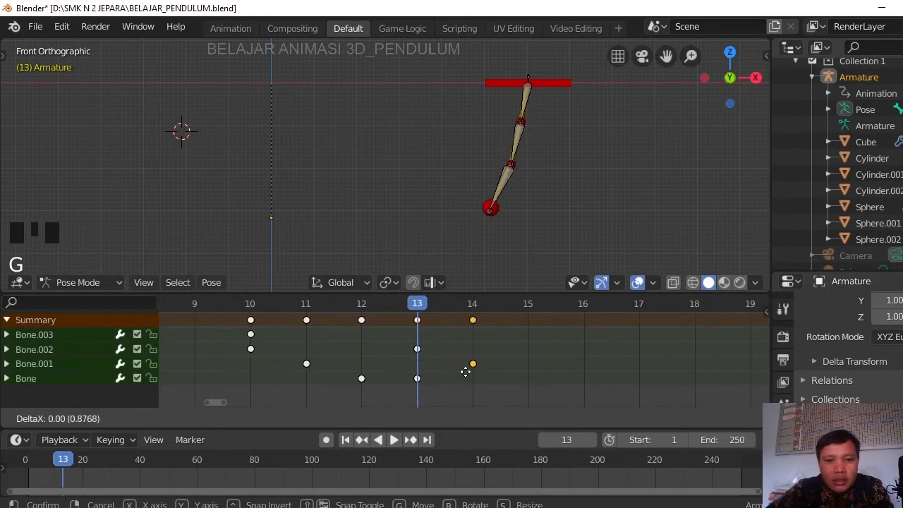
click(466, 374)
Select only Bone's keyframe at frame 13 and move it to frame 15
right_click(419, 378)
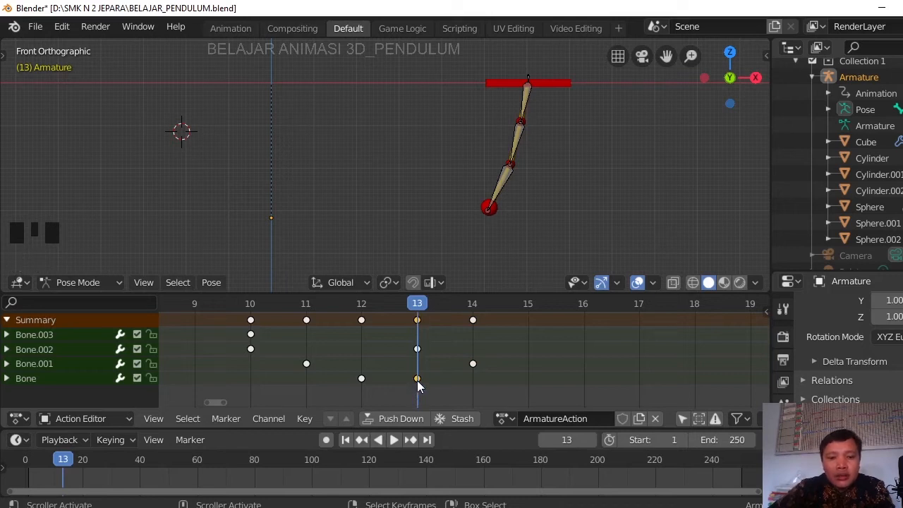
key(g)
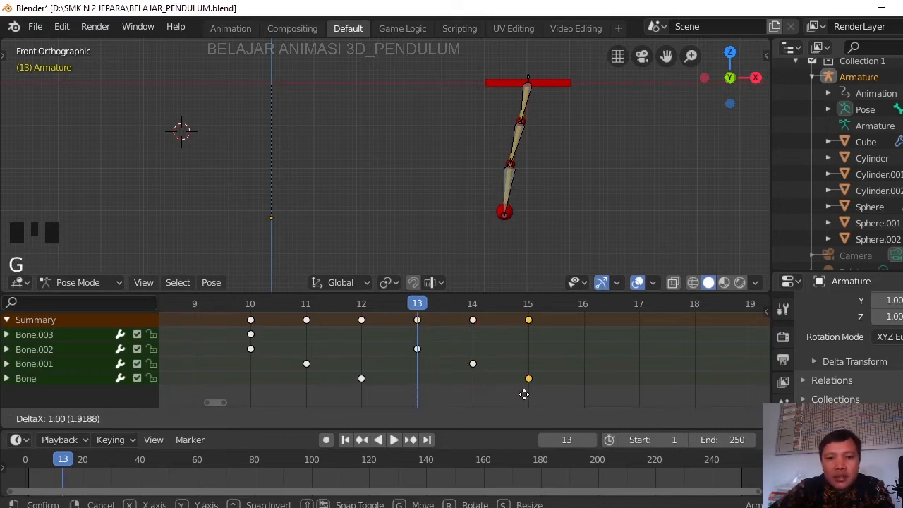
click(524, 393)
Scrub past frame 13 to review the staggered return swing, stopping at frame 16
scroll(550, 357, down, 2)
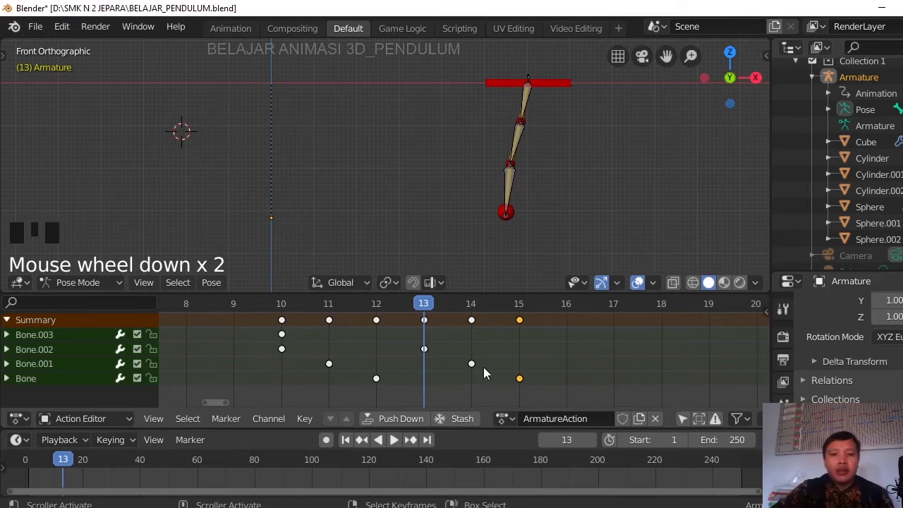
drag(426, 313, 612, 307)
drag(536, 305, 567, 312)
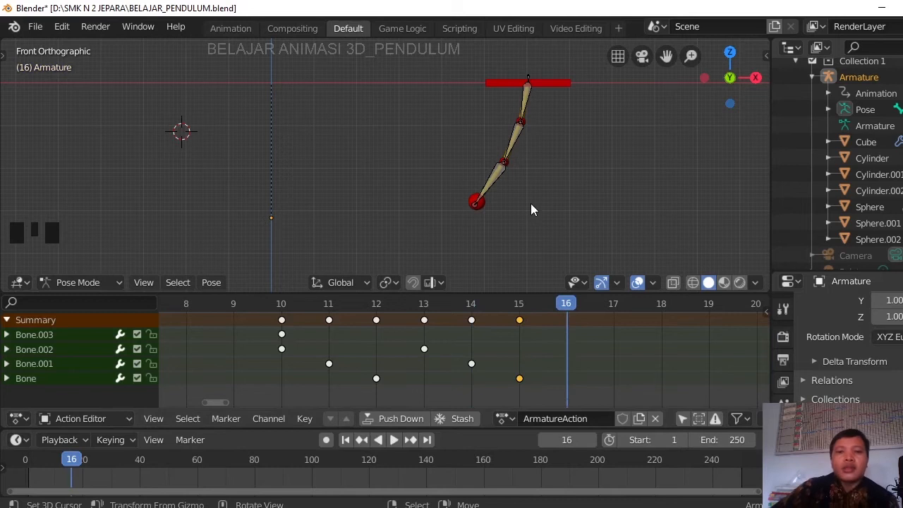
Clear the rotation of Bone.002, Bone.001 and Bone together at frame 16, and reselect only Bone.002
scroll(537, 206, down, 2)
shift+middle_drag(524, 242, 481, 255)
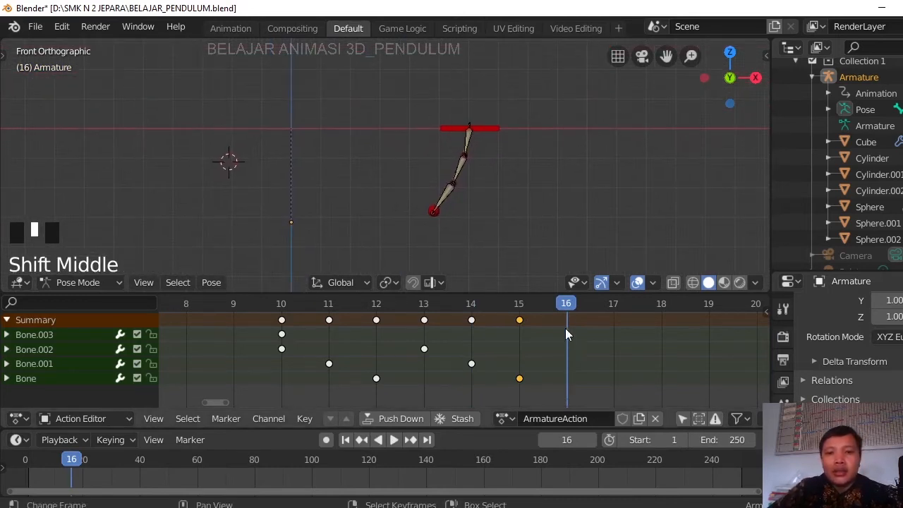
scroll(466, 143, up, 2)
right_click(507, 132)
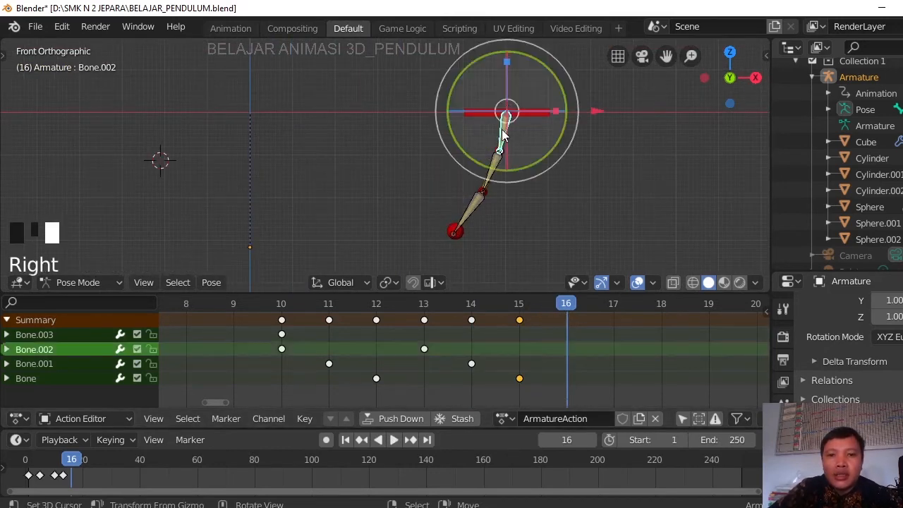
shift+right_click(490, 171)
shift+right_click(473, 211)
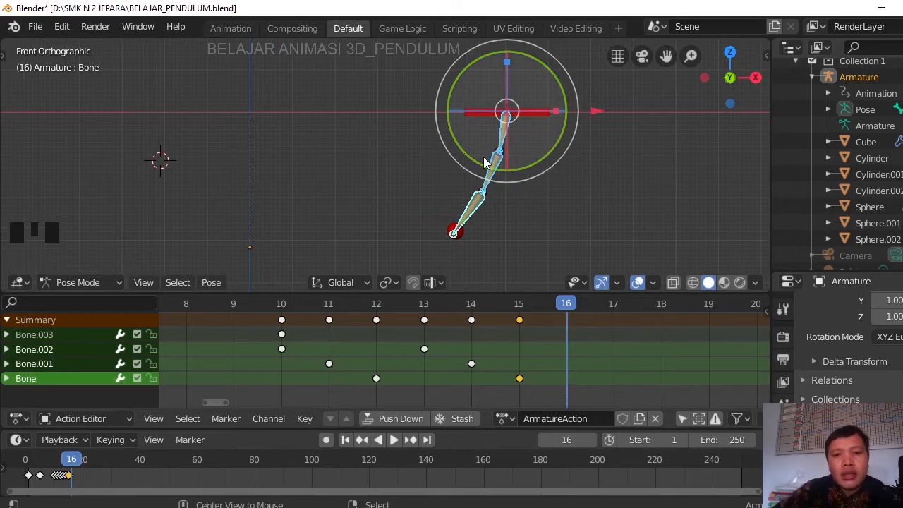
key(alt+r)
right_click(507, 137)
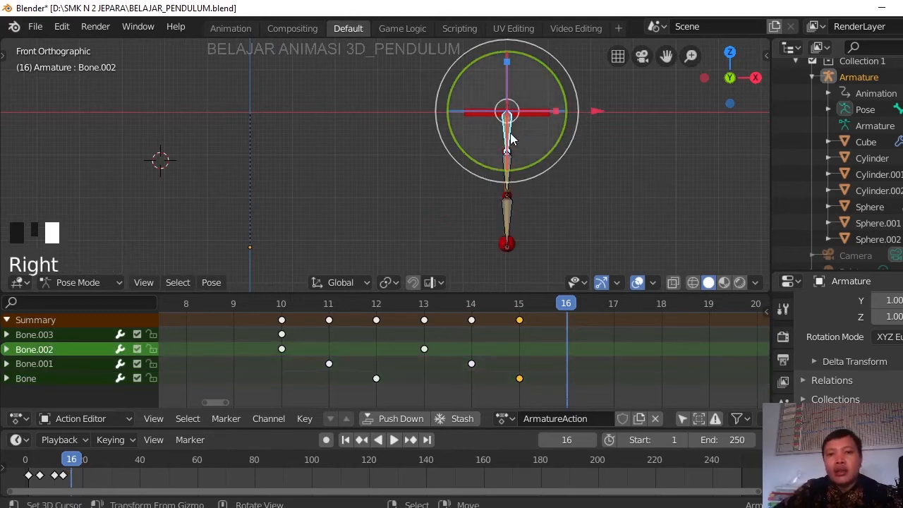
Rotate Bone.002, Bone.001 and Bone one by one at frame 16 so the chain curves slightly toward positive X
shift+drag(572, 82, 555, 50)
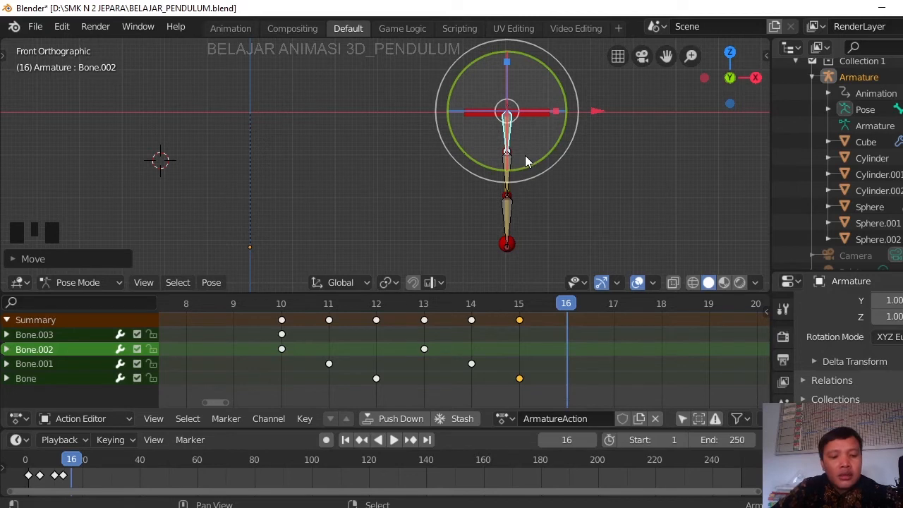
mouse_move(576, 93)
shift+mouse_down()
mouse_move(572, 78)
mouse_move(573, 98)
mouse_move(573, 87)
shift+mouse_up()
right_click(571, 84)
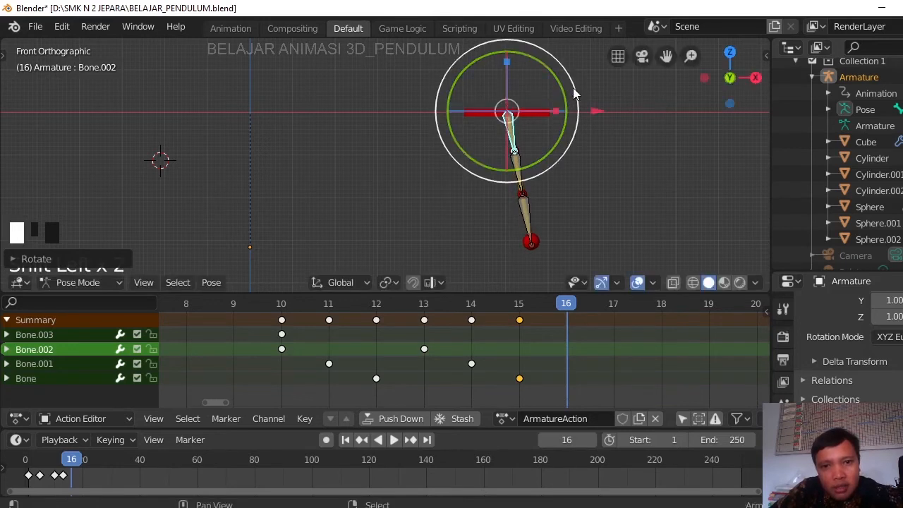
right_click(523, 166)
drag(581, 127, 459, 268)
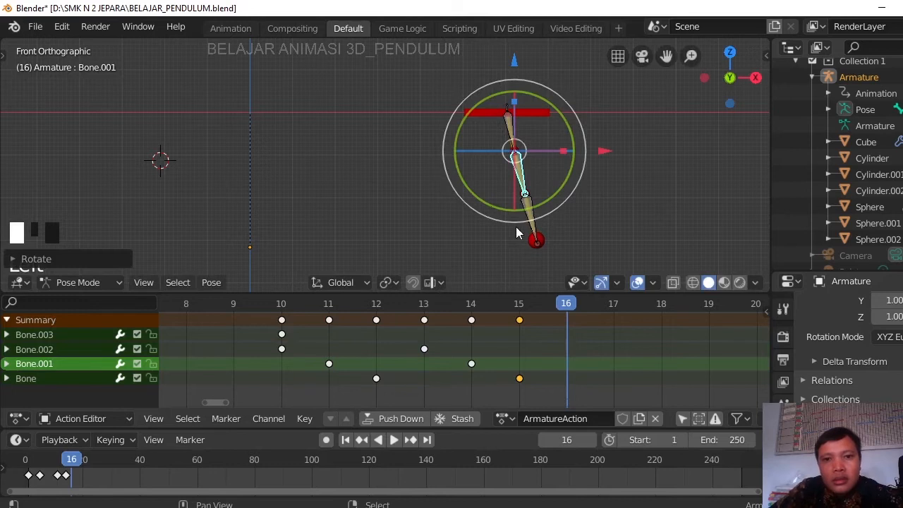
right_click(535, 217)
drag(593, 174, 467, 175)
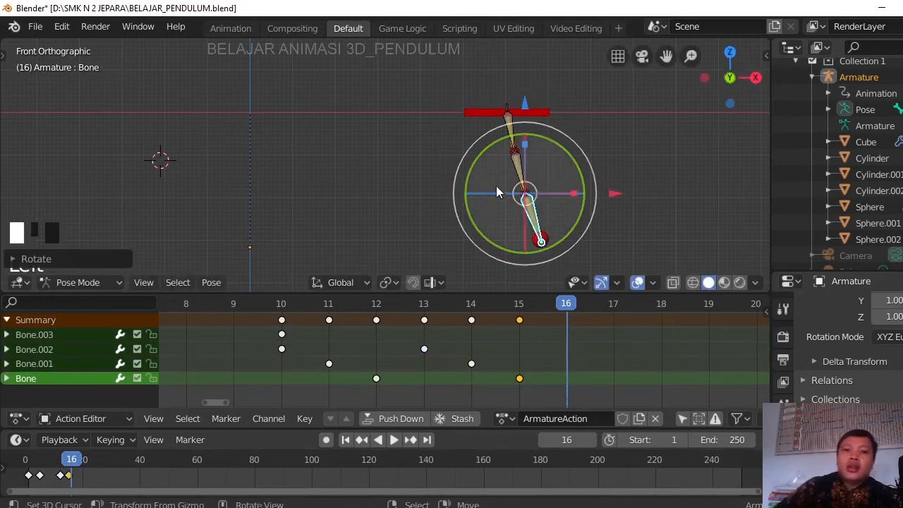
Select Bone, Bone.001 and Bone.002 together and keyframe their swung pose at frame 16
shift+right_click(521, 173)
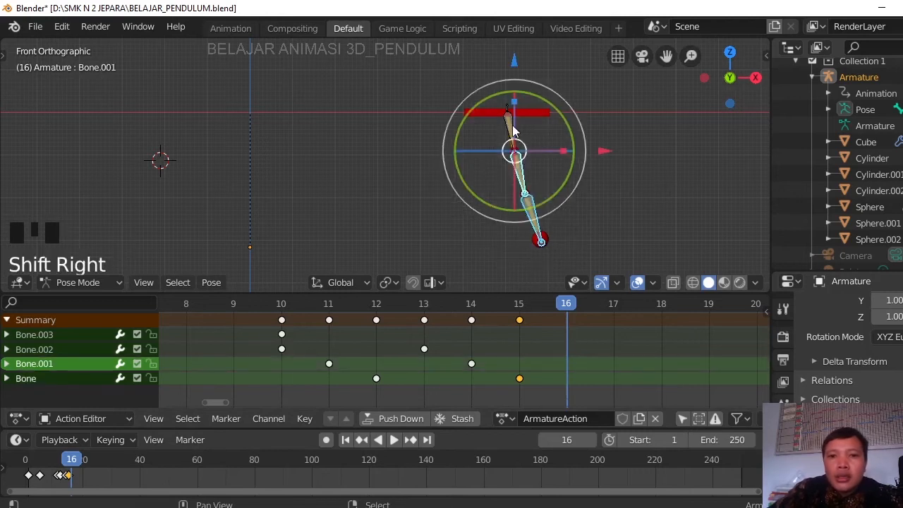
shift+right_click(513, 127)
key(i)
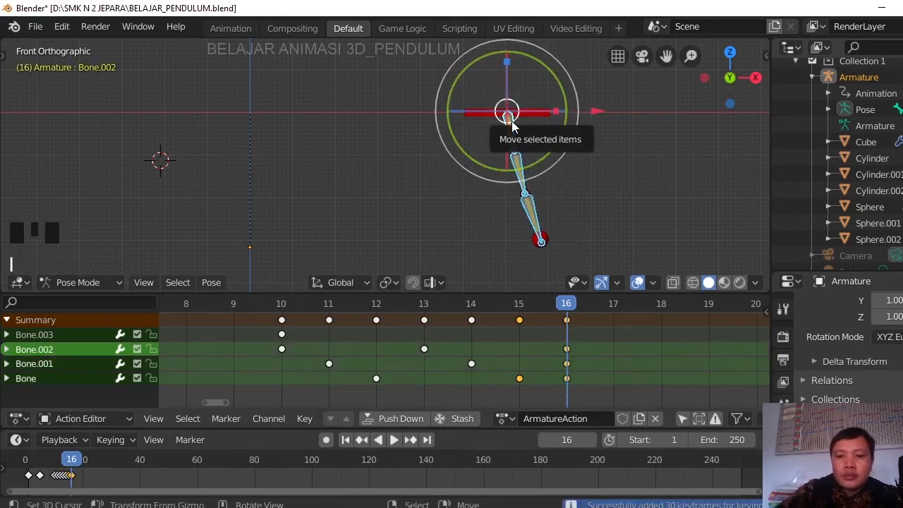
Select only Bone.001's keyframe at frame 16 and move it to frame 17
right_click(566, 365)
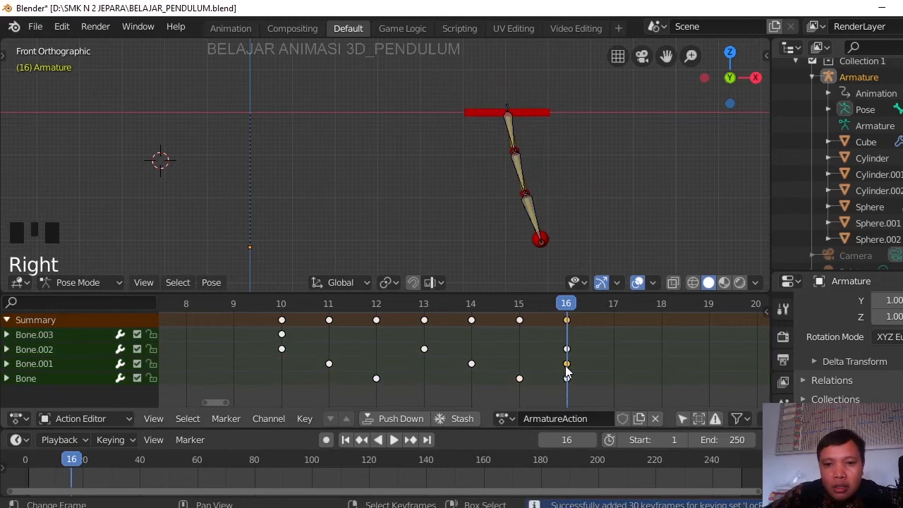
scroll(575, 375, up, 1)
shift+middle_drag(628, 334, 351, 365)
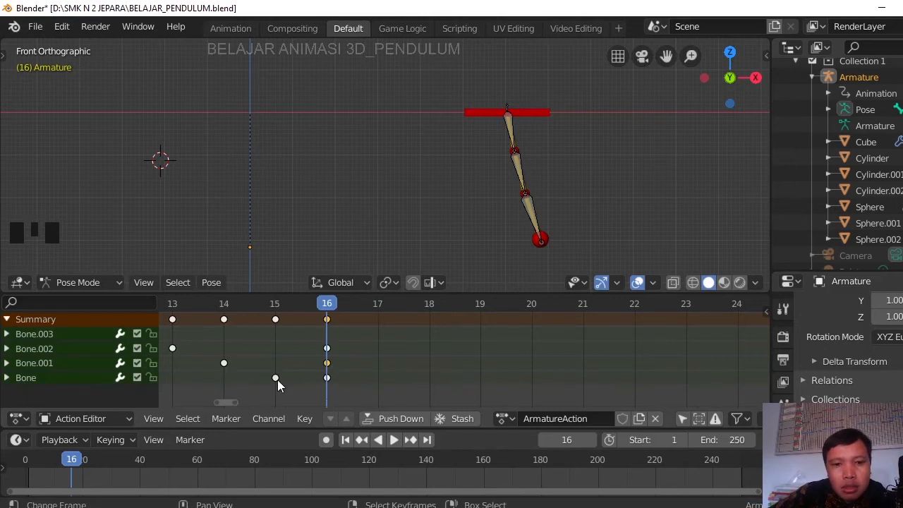
key(g)
click(364, 376)
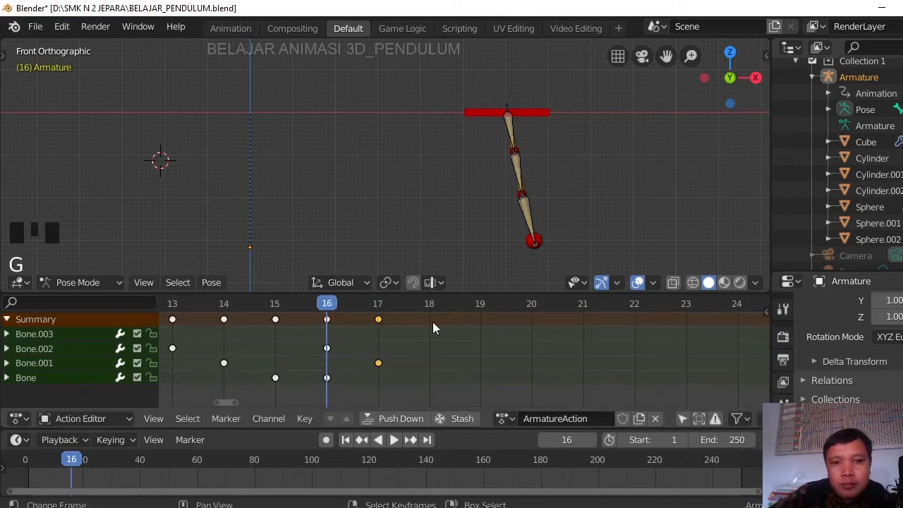
Select only Bone's keyframe at frame 16 and move it to frame 18
right_click(327, 377)
key(g)
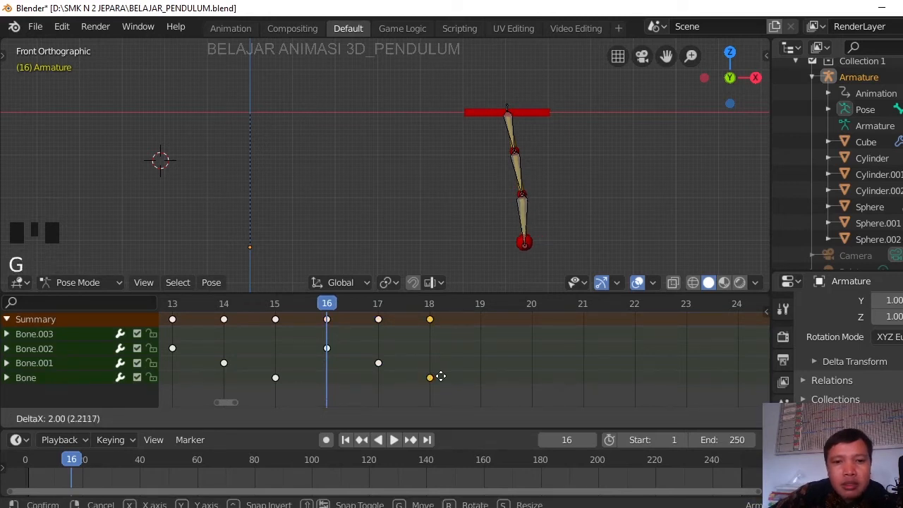
click(440, 376)
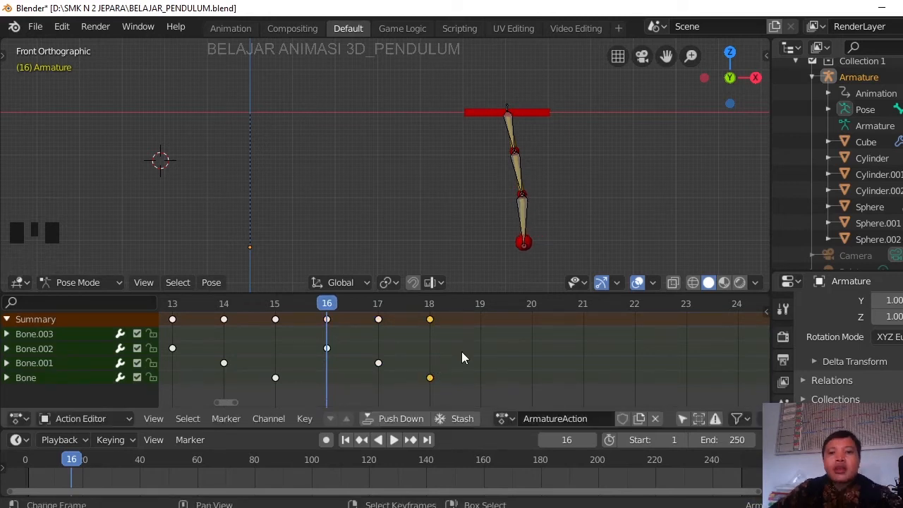
At frame 19, clear the rotation of Bone.002, Bone.001 and Bone together and keyframe the straight pose
click(483, 302)
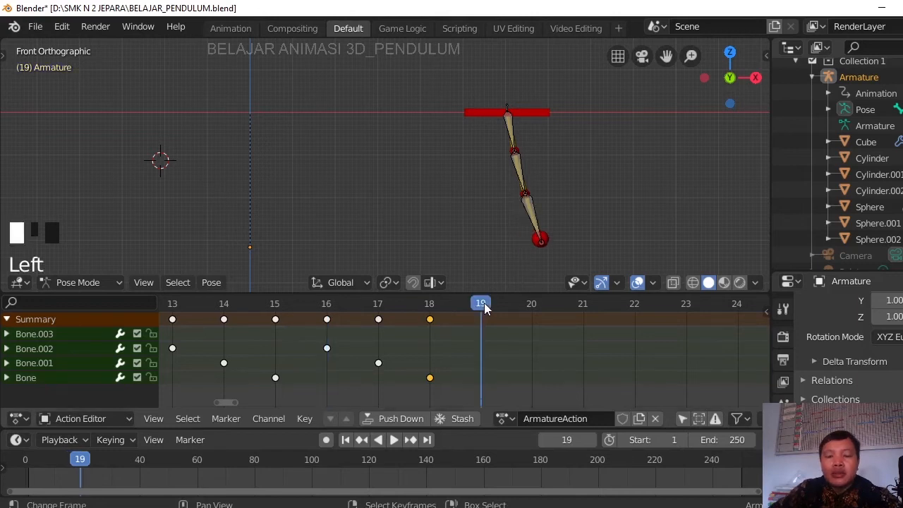
right_click(513, 136)
shift+right_click(523, 175)
shift+right_click(528, 203)
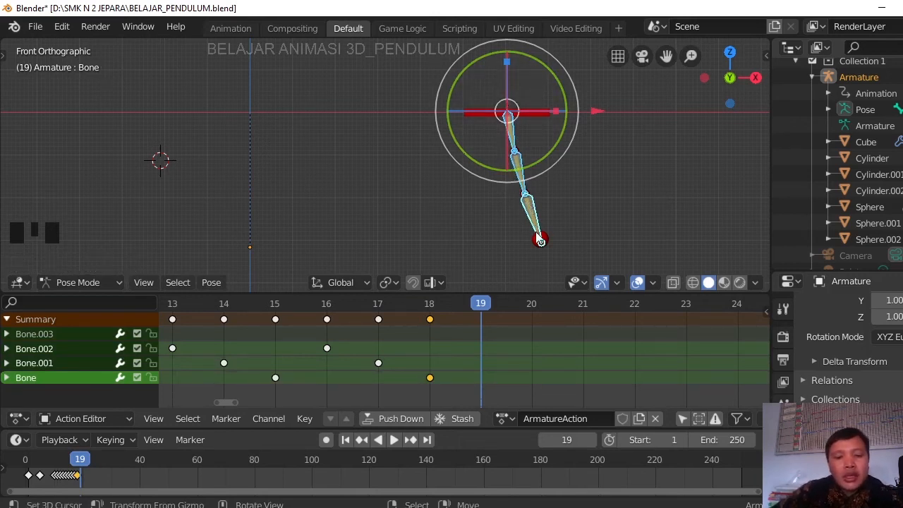
key(alt+r)
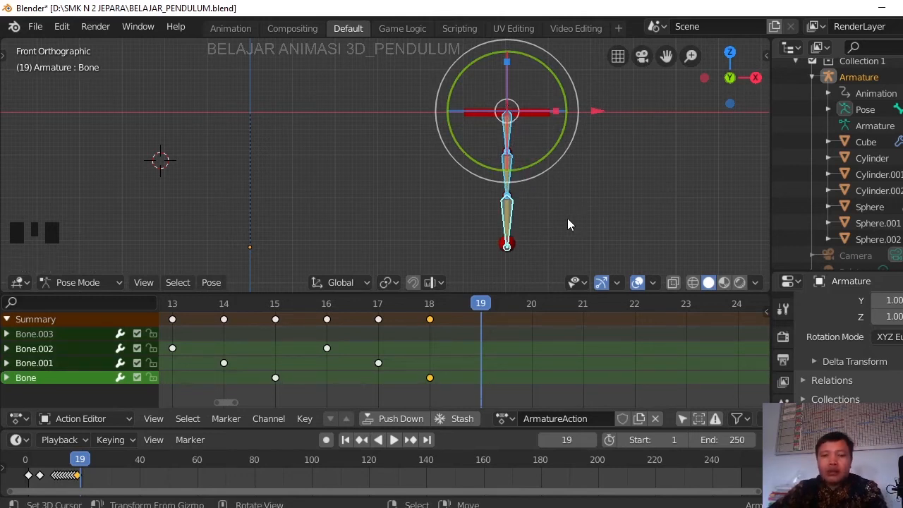
key(i)
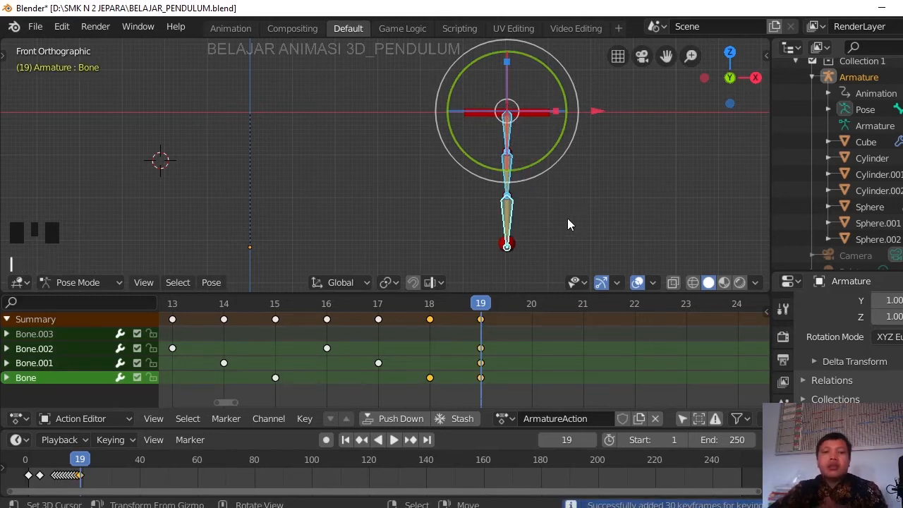
Select only Bone.001's keyframe at frame 19 and move it to frame 20
right_click(480, 372)
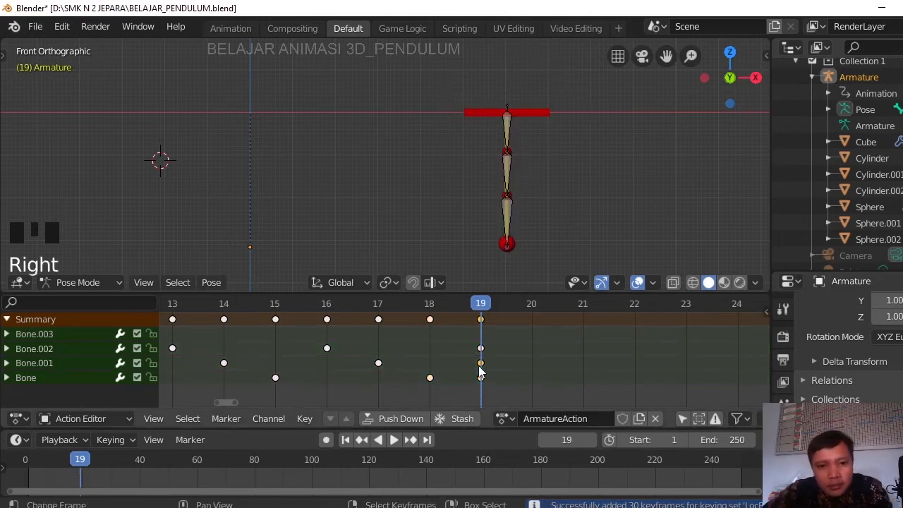
key(g)
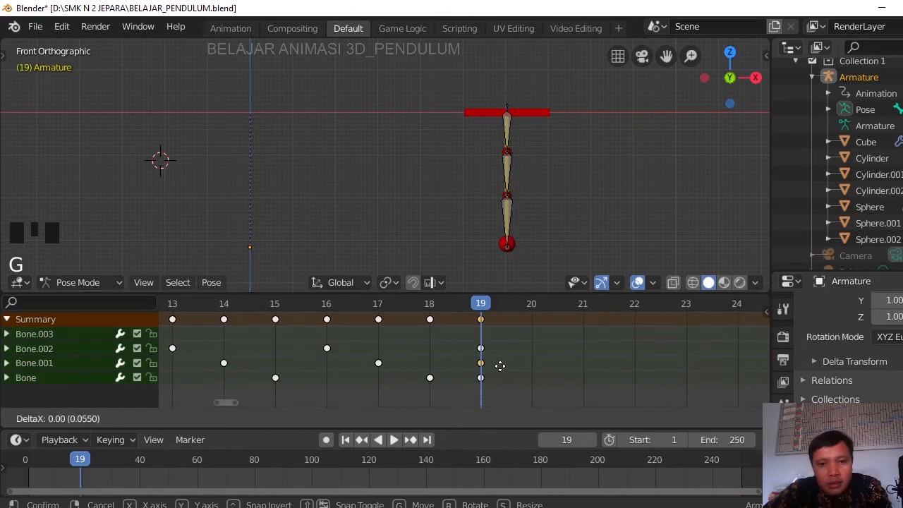
click(526, 361)
Select only Bone's keyframe at frame 19 and move it to frame 21
right_click(480, 378)
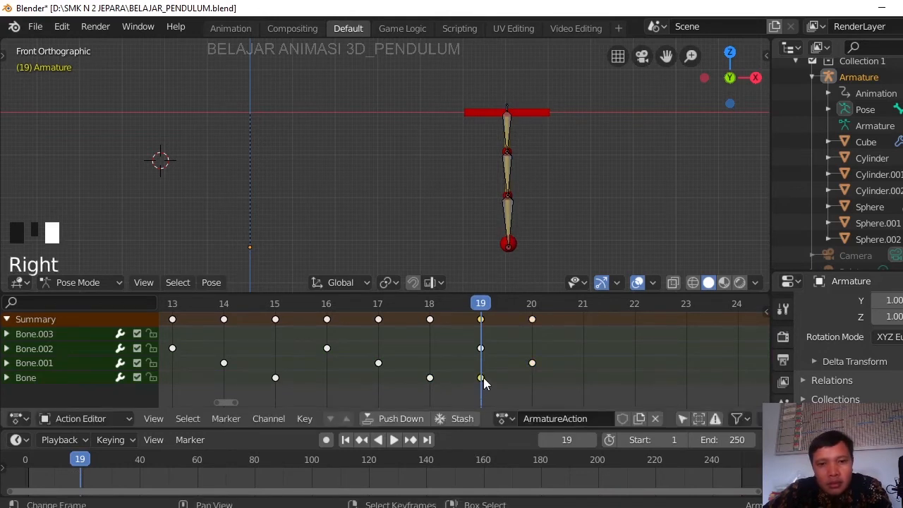
key(g)
click(578, 375)
Return to frame 1 and play the animation repeatedly to review the pendulum's whole swing
scroll(578, 349, down, 12)
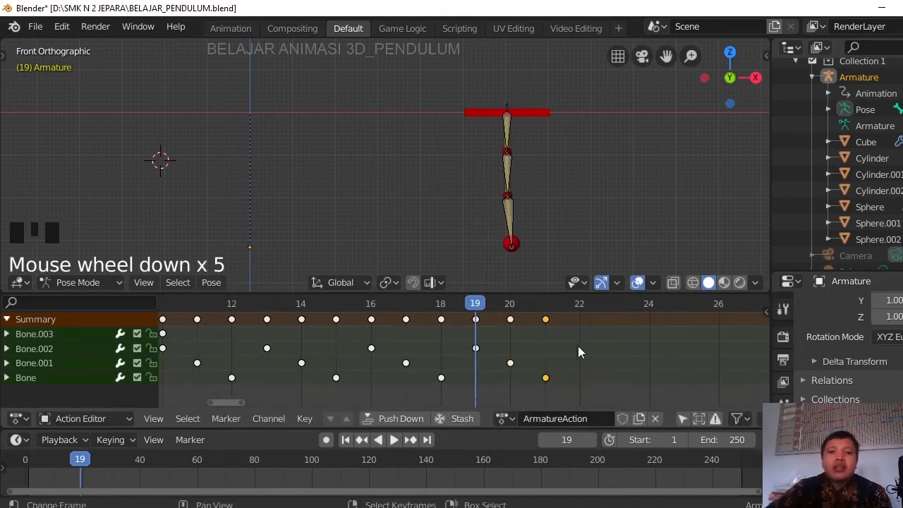
scroll(585, 353, down, 4)
drag(455, 313, 204, 323)
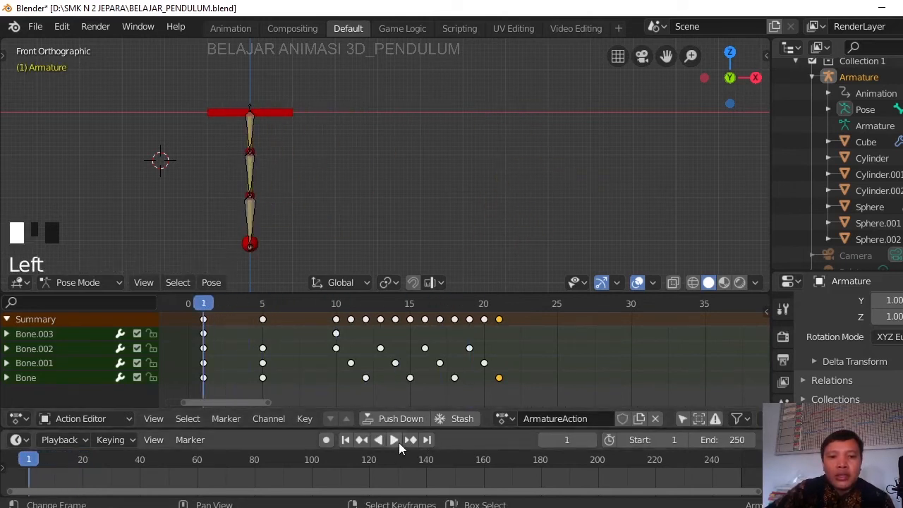
click(394, 440)
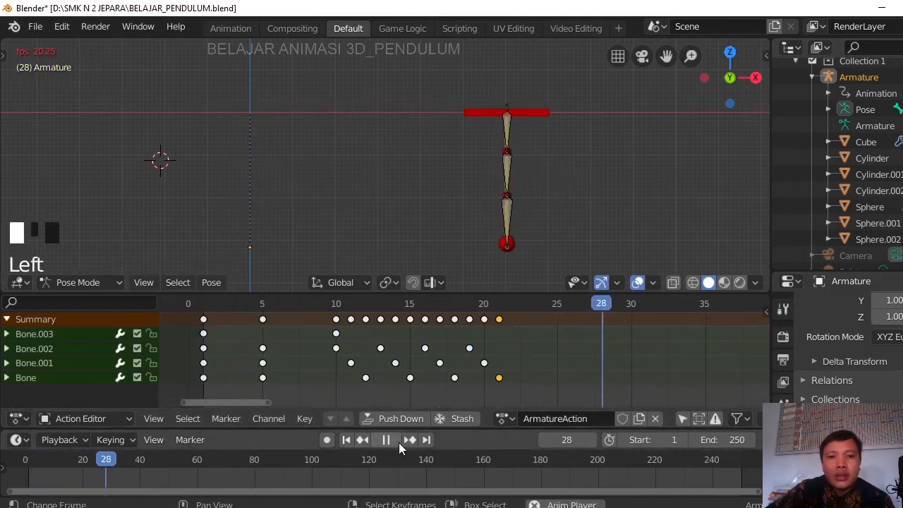
click(399, 443)
drag(206, 325, 204, 370)
click(394, 440)
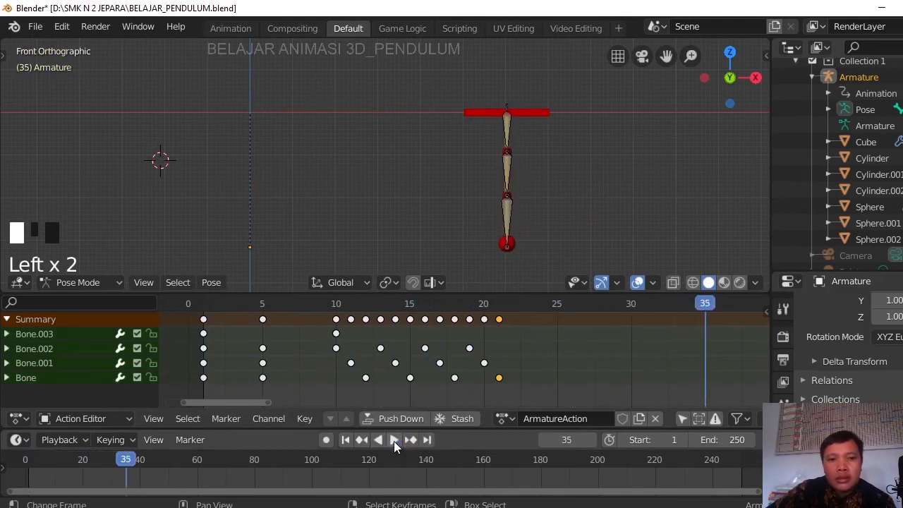
Scrub through the frames after the bar stops, up to frame 13, to examine the first swing
key(Left)
drag(364, 351, 386, 372)
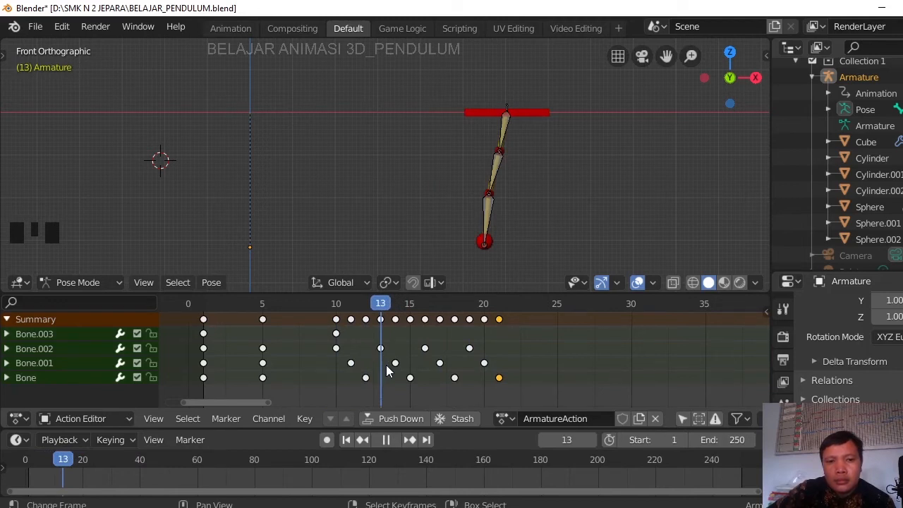
drag(387, 371, 387, 372)
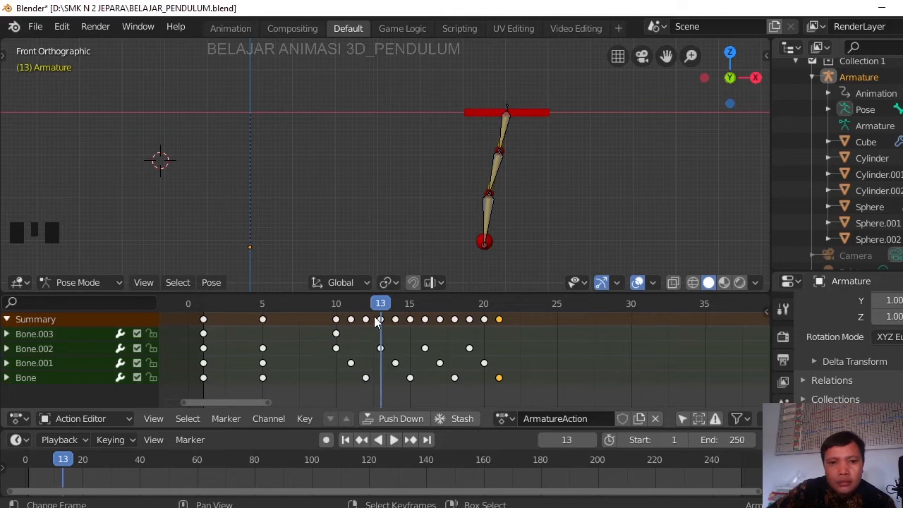
Rewind to the start and replay the pendulum animation
drag(379, 319, 169, 355)
click(394, 439)
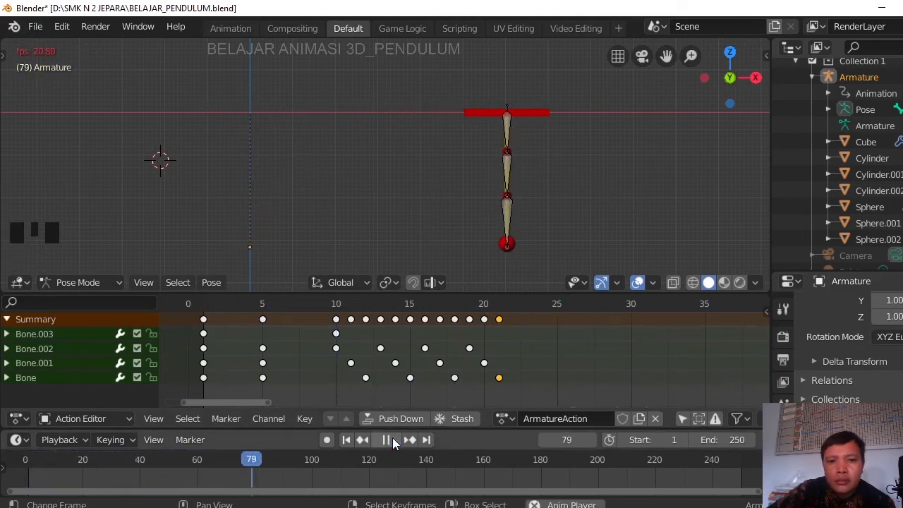
click(393, 439)
Scrub slowly from frame 1 to frame 21 to check each bone's staggered motion, and return to frame 1
drag(204, 305, 381, 322)
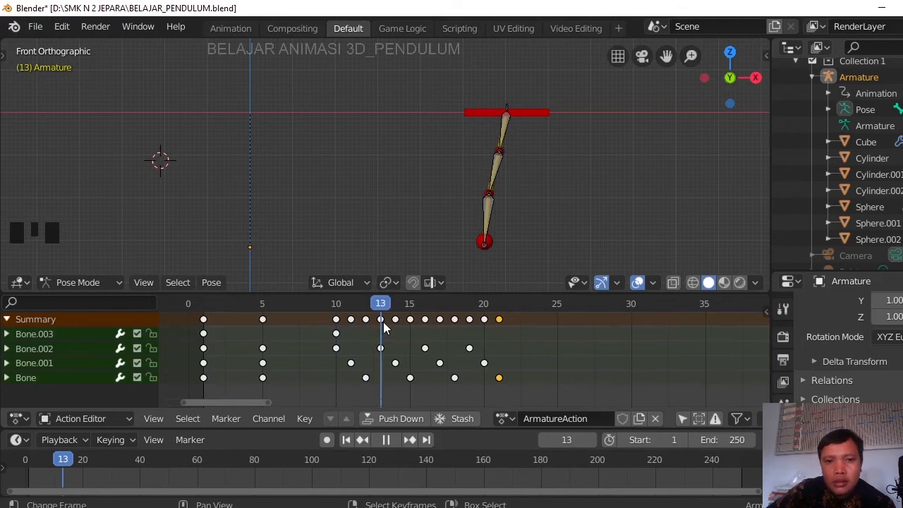
drag(383, 322, 414, 339)
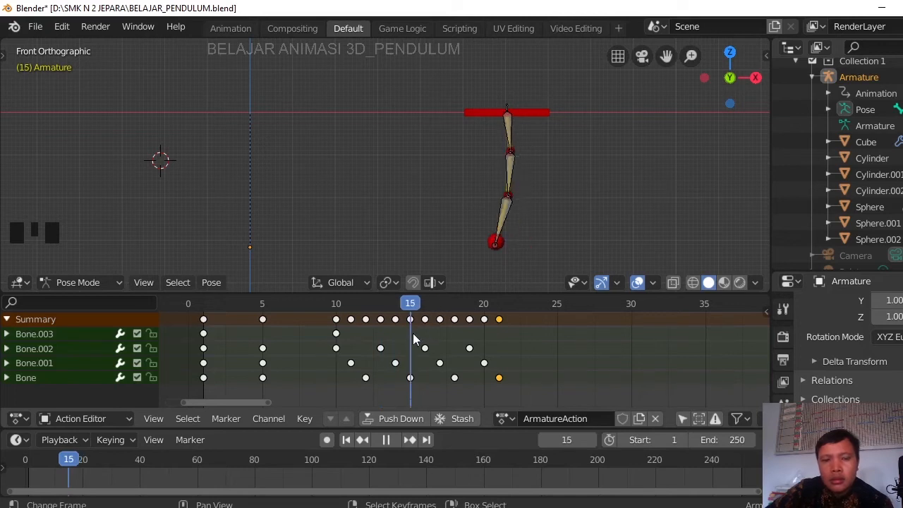
drag(413, 333, 502, 351)
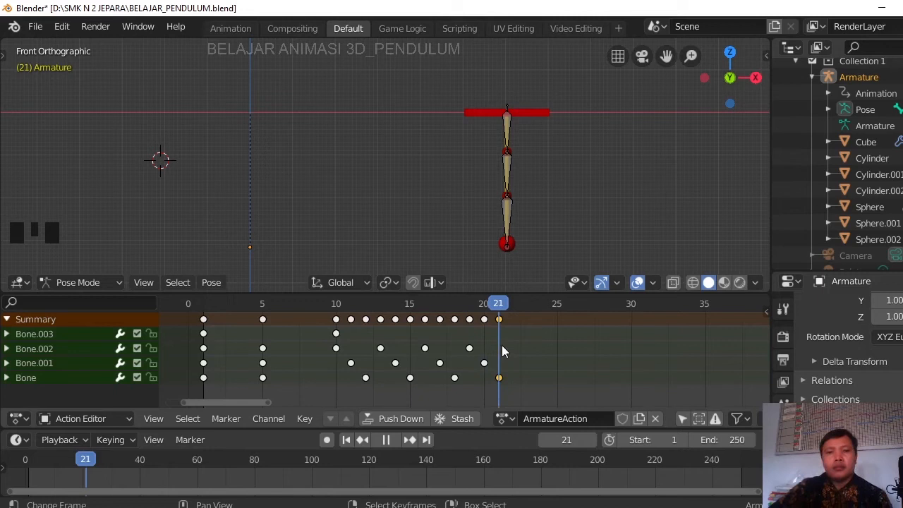
drag(489, 305, 439, 346)
drag(263, 379, 204, 382)
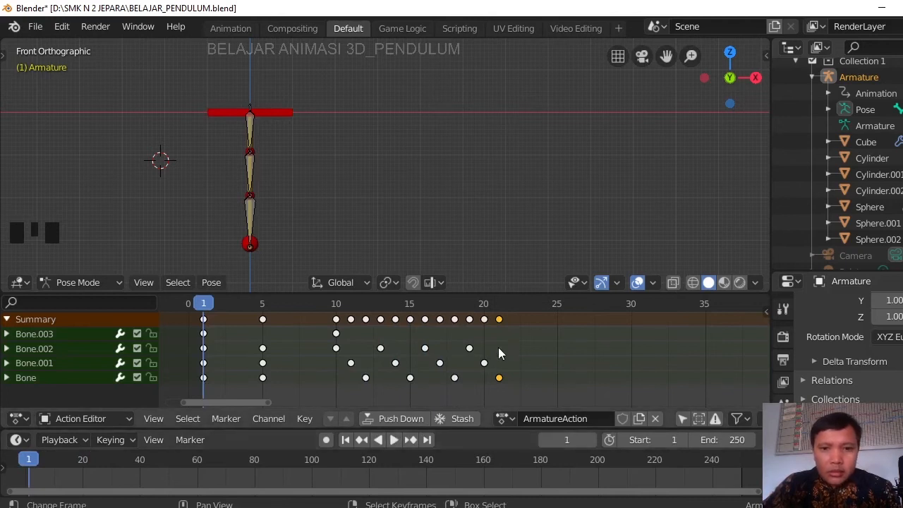
Set the animation's end frame to 25 and play the shortened range
click(737, 440)
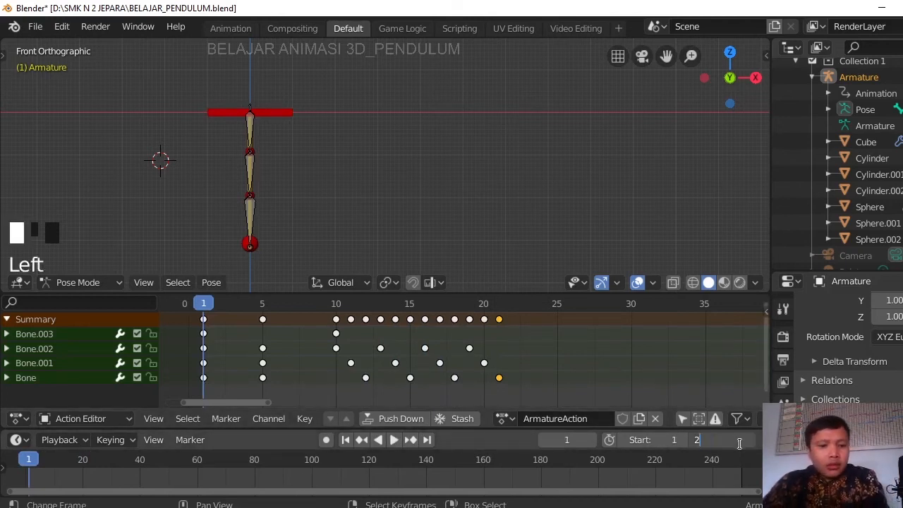
text(25)
key(Return)
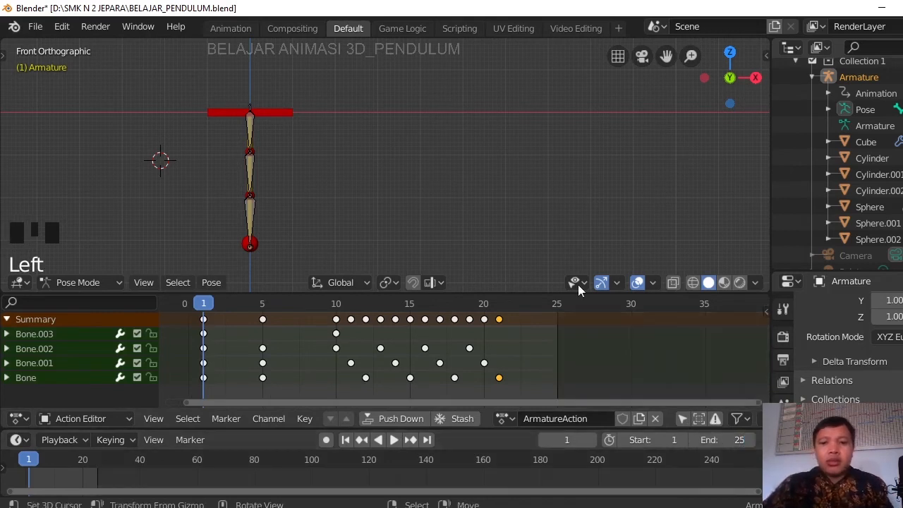
click(394, 440)
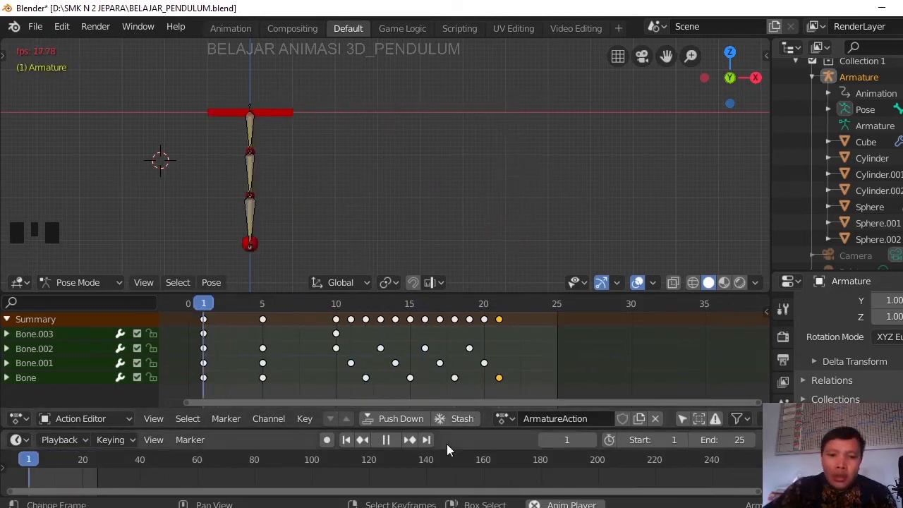
click(385, 441)
Insert a keyframe at frame 25 for the top control bone and all three pendulum bones, holding the settled pose
scroll(536, 321, up, 5)
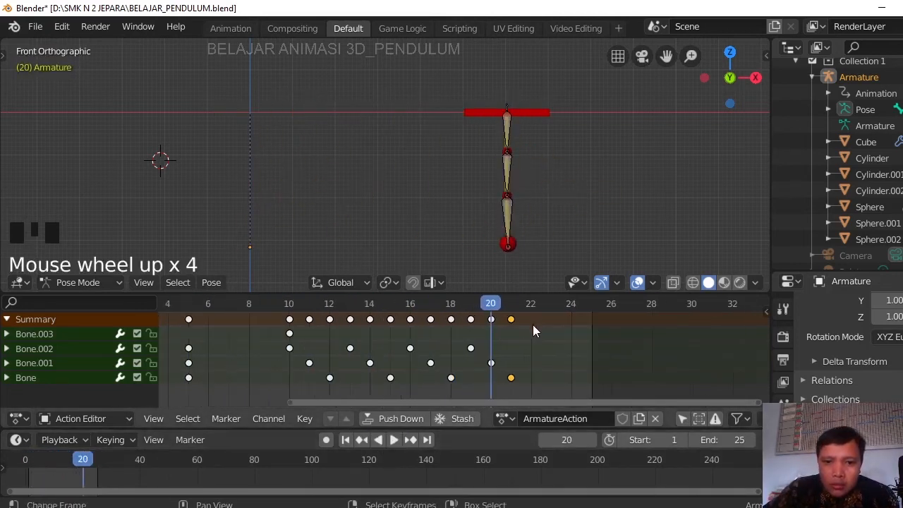
click(602, 327)
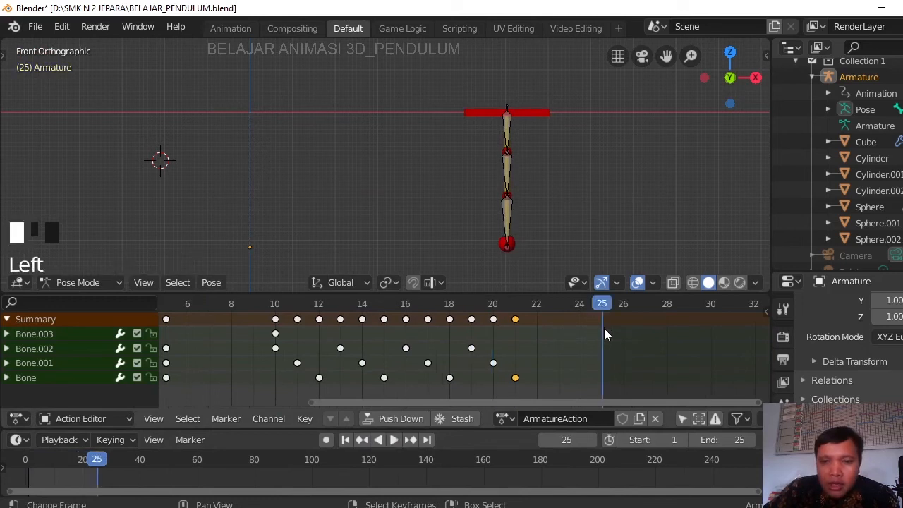
right_click(508, 106)
shift+right_click(514, 105)
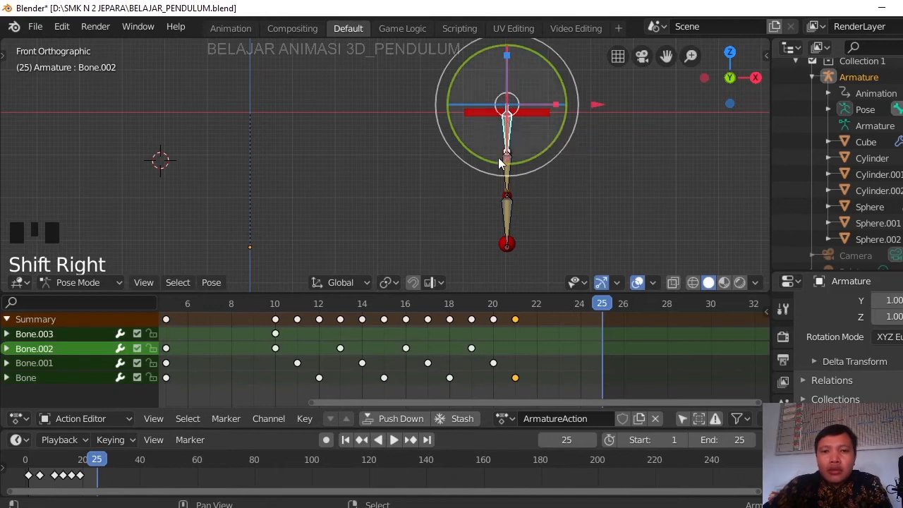
shift+right_click(511, 162)
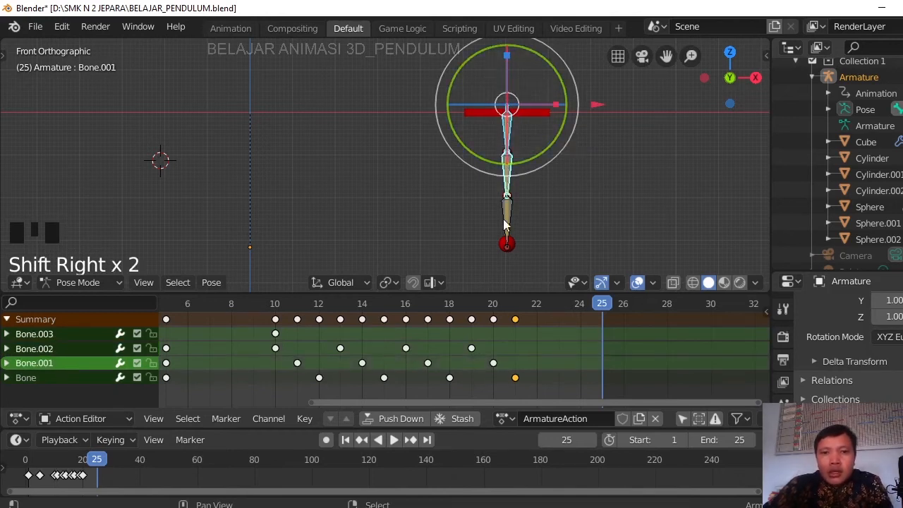
shift+right_click(510, 156)
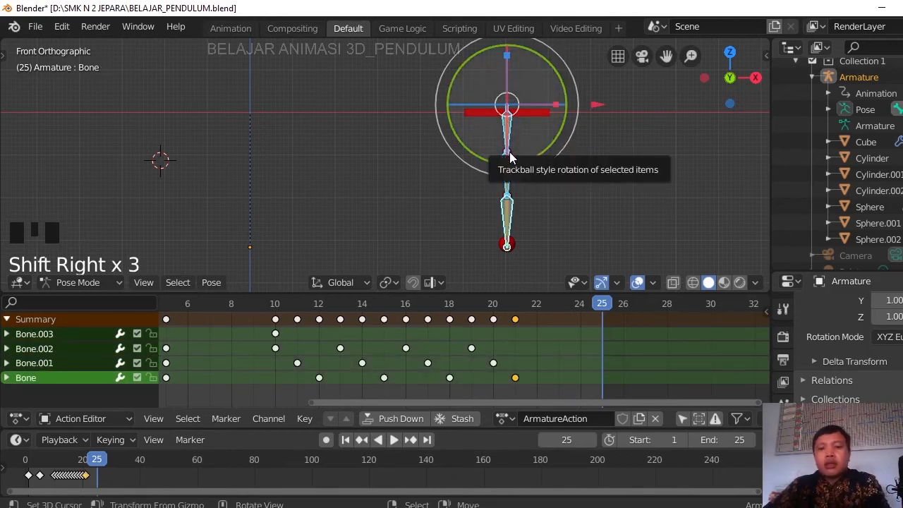
key(i)
At frame 30, clear the location of the bar's control bone (Bone.003) so it returns to its starting point, and keyframe it
middle_drag(601, 317, 401, 323)
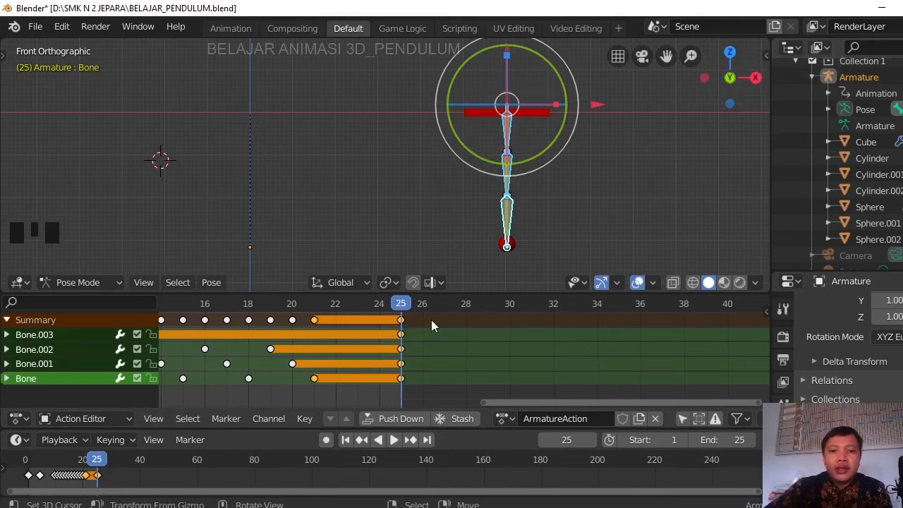
click(508, 326)
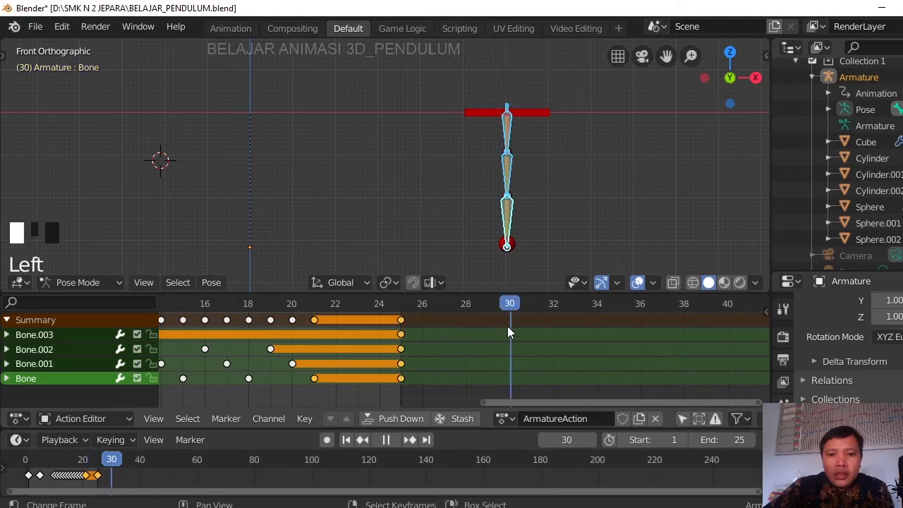
right_click(508, 105)
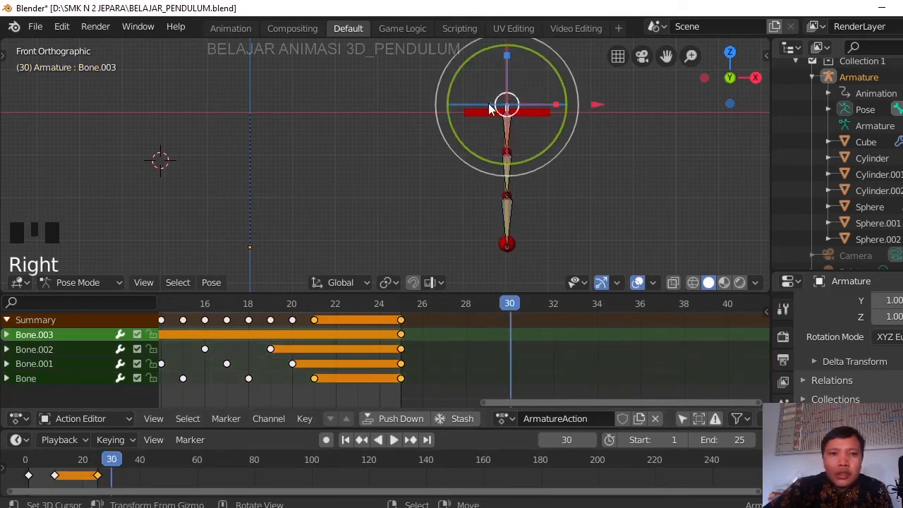
drag(600, 108, 343, 142)
key(Escape)
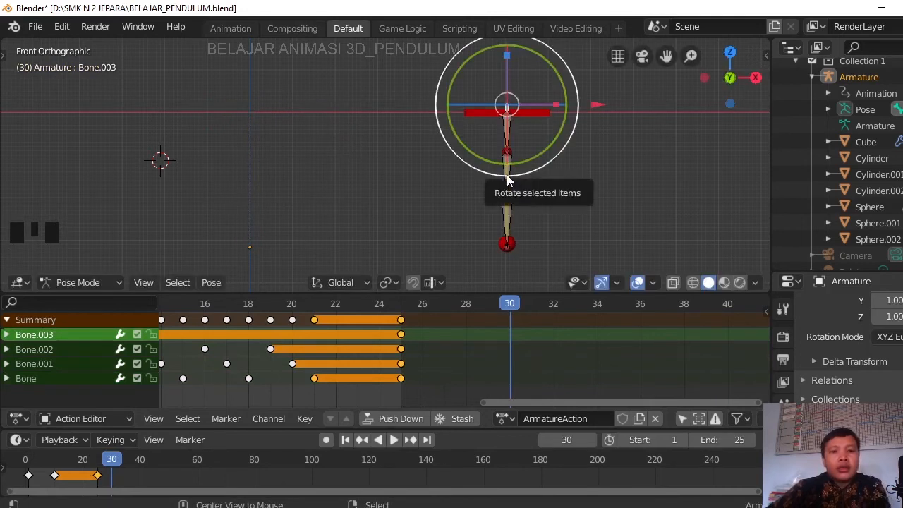
key(alt+g)
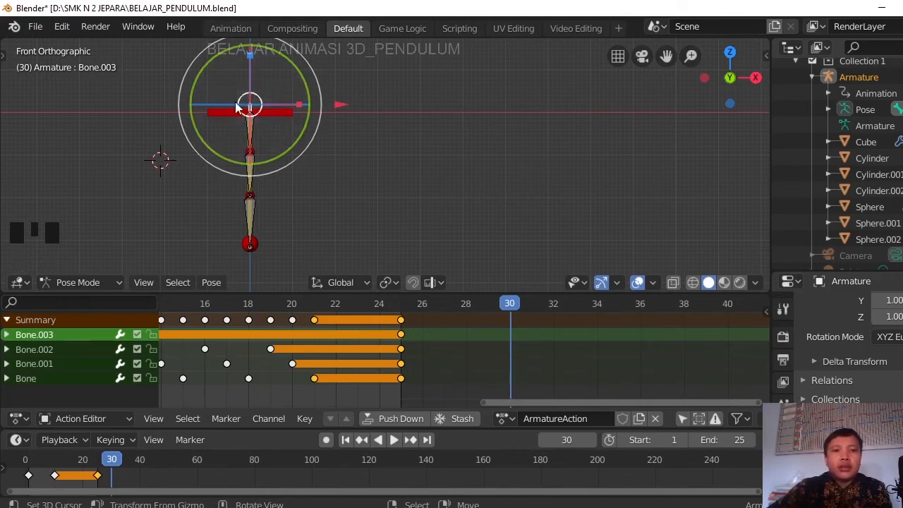
key(i)
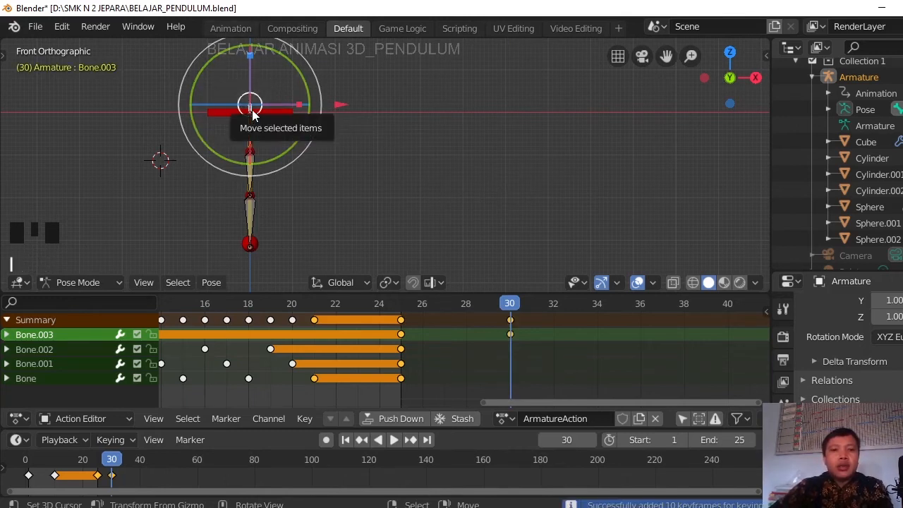
At frame 30, rotate the three pendulum bones progressively so the chain curves up to the left of the bar
right_click(251, 138)
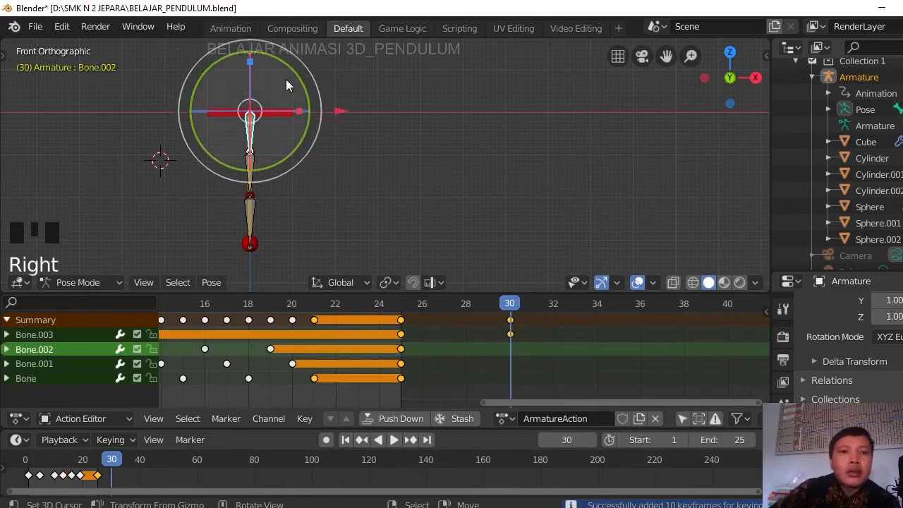
drag(308, 68, 300, 126)
right_click(218, 161)
right_click(176, 200)
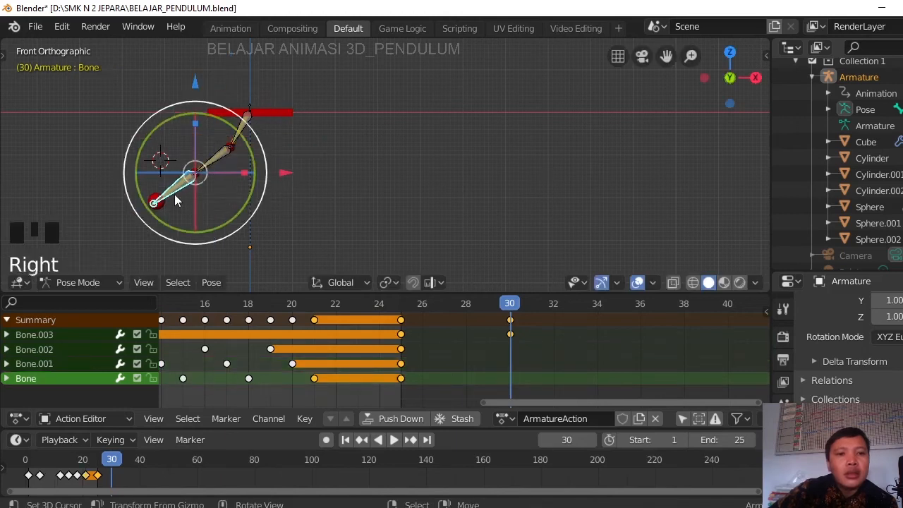
drag(242, 120, 246, 139)
right_click(227, 146)
drag(307, 64, 281, 97)
Select Bone.001, Bone.002 and Bone together and keyframe their left-swung pose at frame 30
right_click(210, 163)
shift+right_click(245, 121)
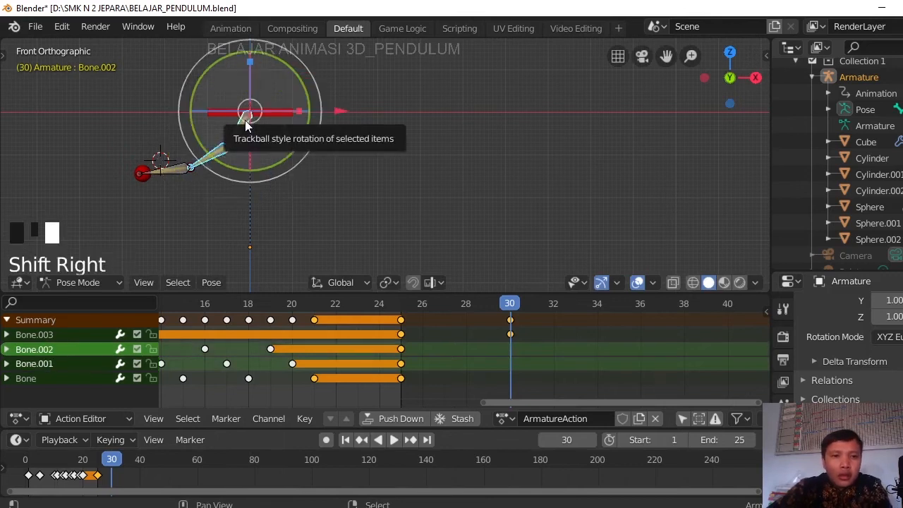
shift+right_click(173, 168)
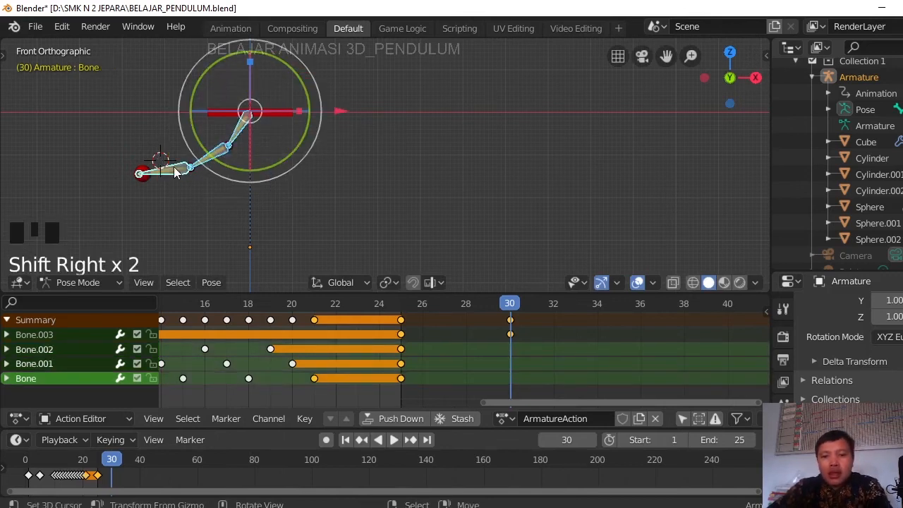
key(i)
Scrub through the frames after 25 to check the bar's return movement and the leftward swing
drag(462, 330, 449, 334)
scroll(451, 336, up, 9)
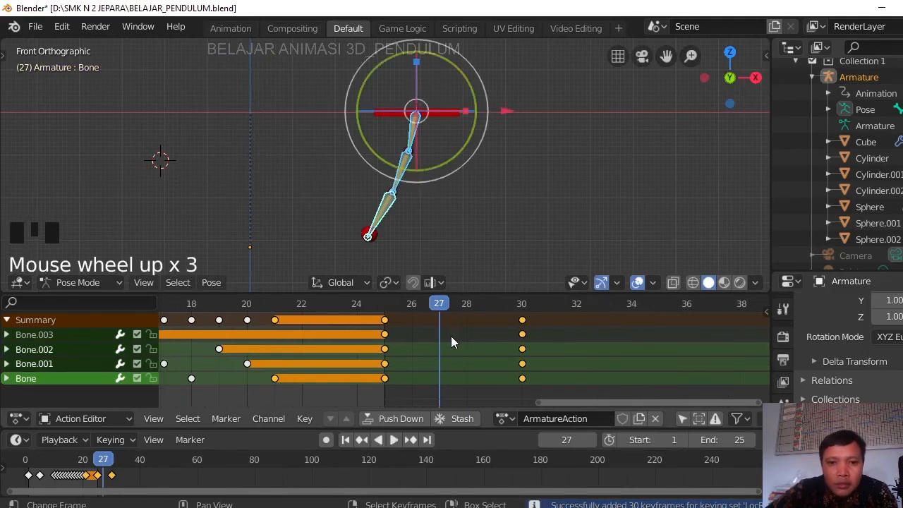
drag(421, 311, 546, 344)
Move all bone keyframes from frame 30 to frame 35 and go to frame 35
right_click(558, 316)
middle_drag(559, 319, 410, 379)
scroll(410, 380, down, 6)
scroll(412, 379, down, 5)
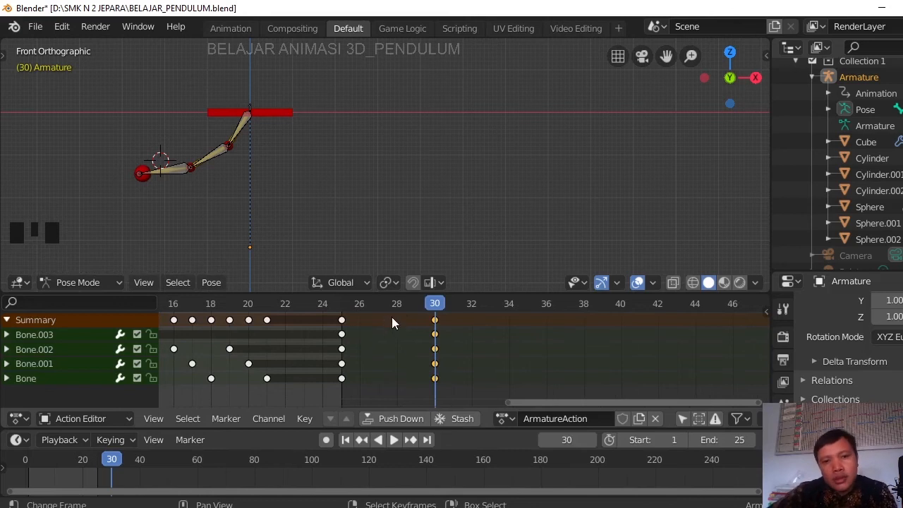
scroll(503, 343, up, 2)
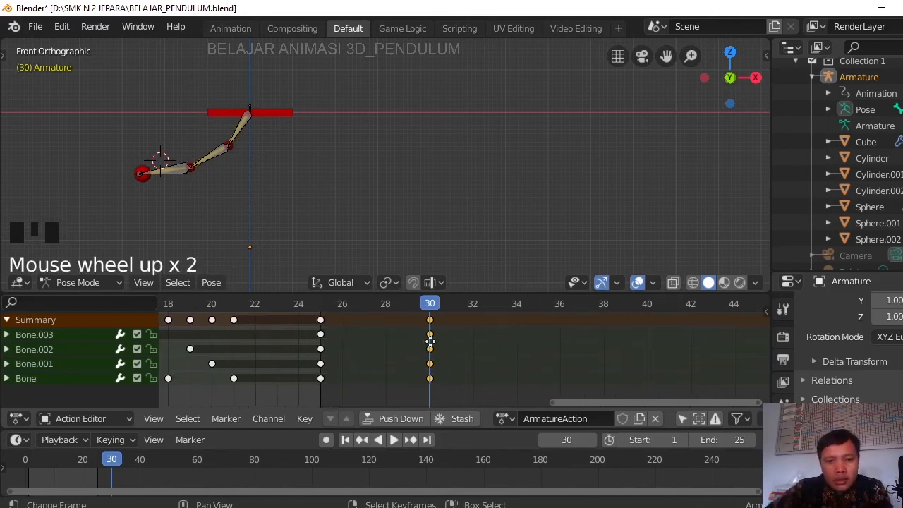
key(g)
click(538, 347)
click(539, 304)
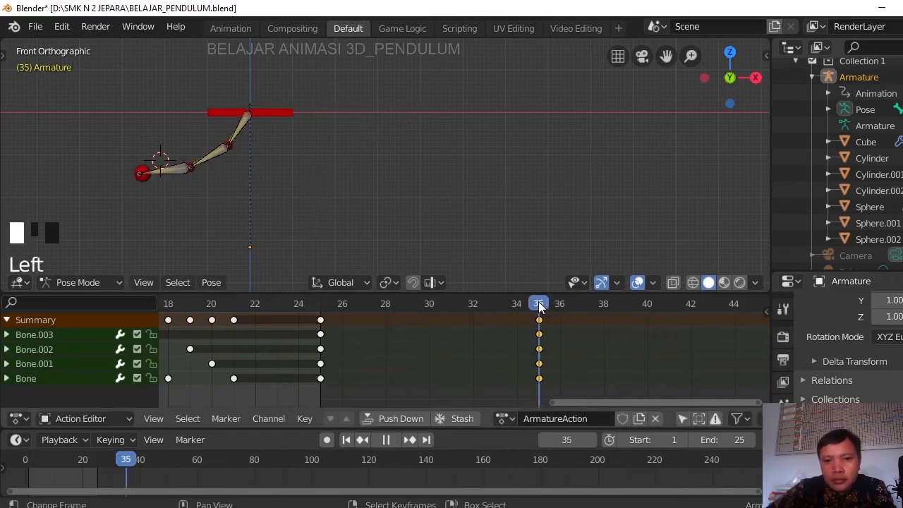
At frame 30, select the three pendulum bones and clear their rotation so the chain hangs straight
click(429, 328)
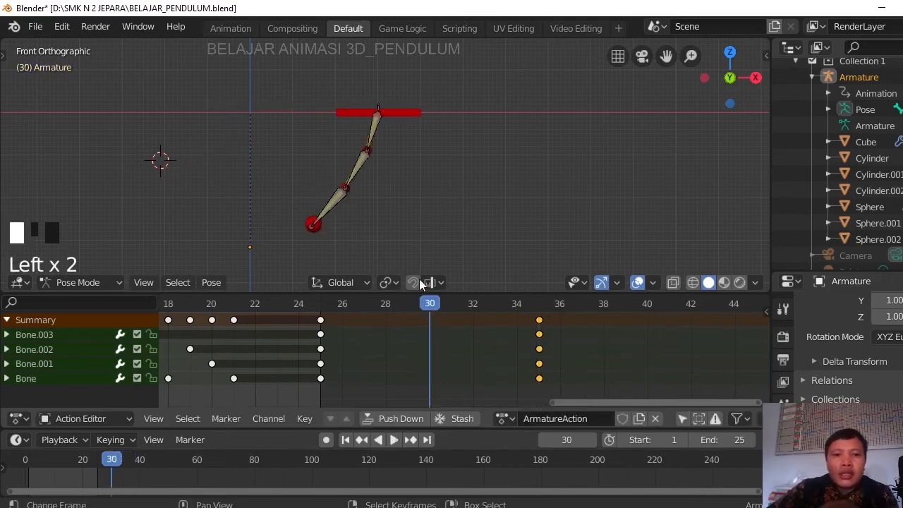
right_click(356, 165)
shift+right_click(351, 176)
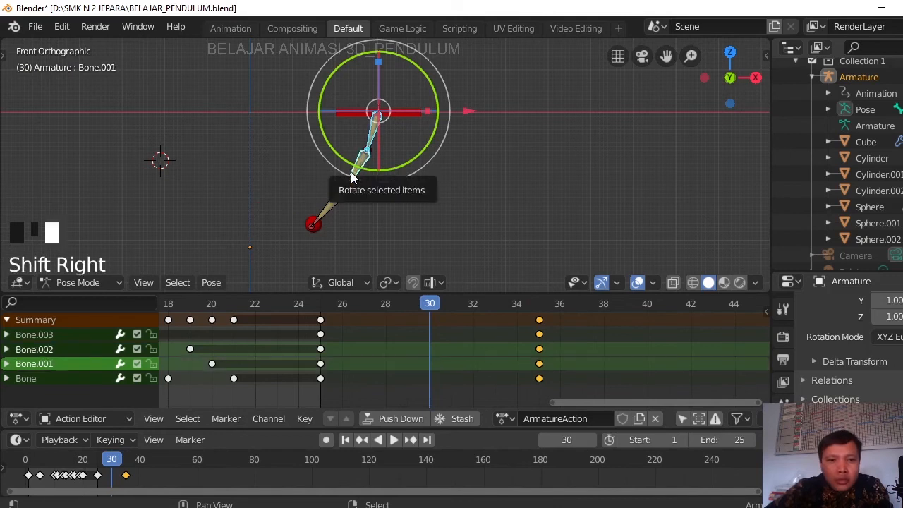
shift+right_click(322, 211)
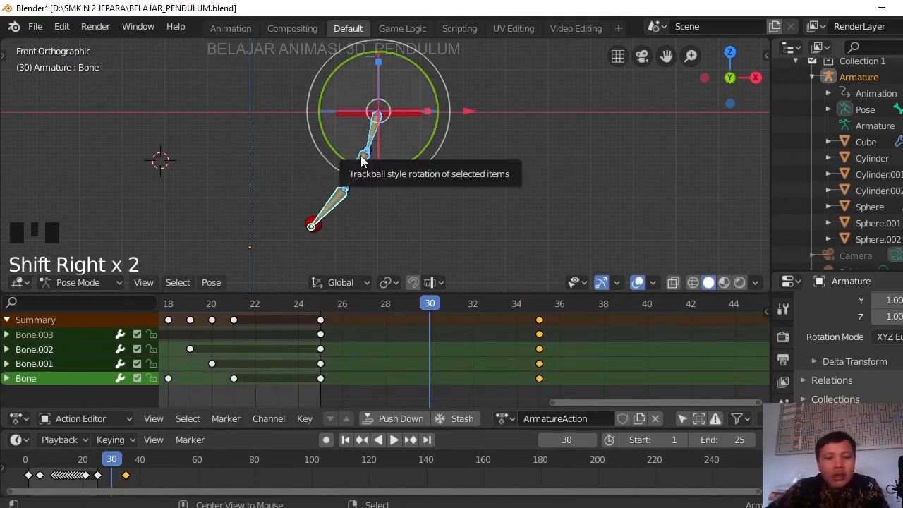
key(alt+r)
At frame 30, rotate the three pendulum bones progressively so the chain trails to the right of the bar
right_click(385, 138)
drag(447, 85, 434, 61)
right_click(402, 175)
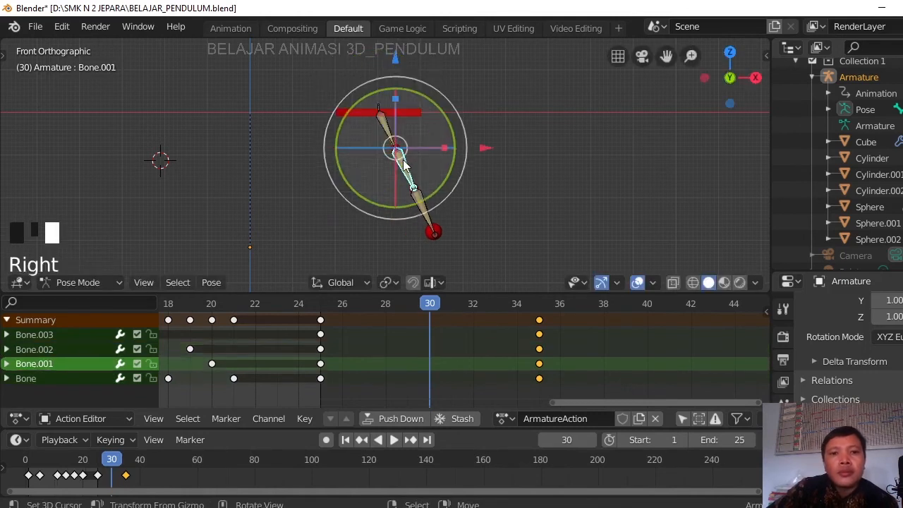
drag(465, 124, 462, 98)
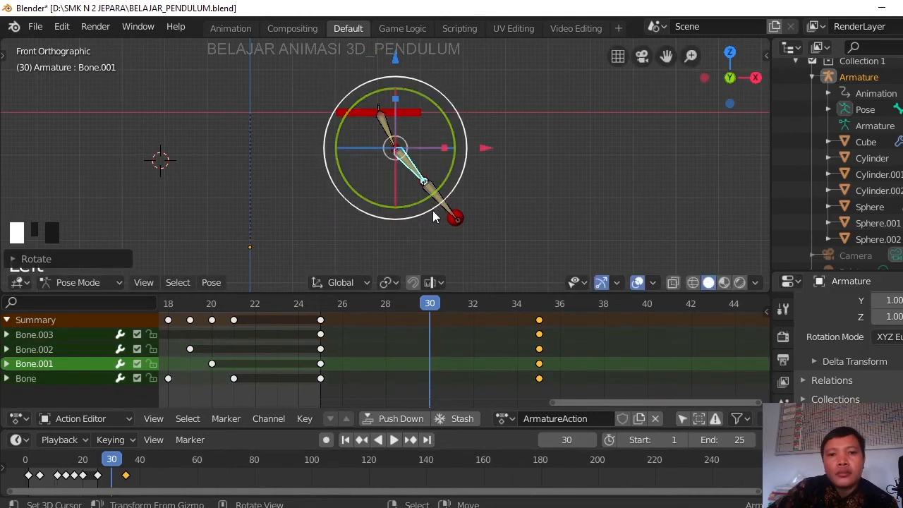
right_click(432, 210)
drag(484, 137, 487, 144)
right_click(396, 132)
mouse_move(453, 95)
mouse_down()
mouse_move(447, 87)
mouse_move(462, 106)
mouse_up()
Keyframe the trailing pose of the three pendulum bones at frame 30 and scrub from frame 25 to 36 to review it
right_click(413, 154)
right_click(393, 131)
shift+right_click(416, 158)
shift+right_click(466, 190)
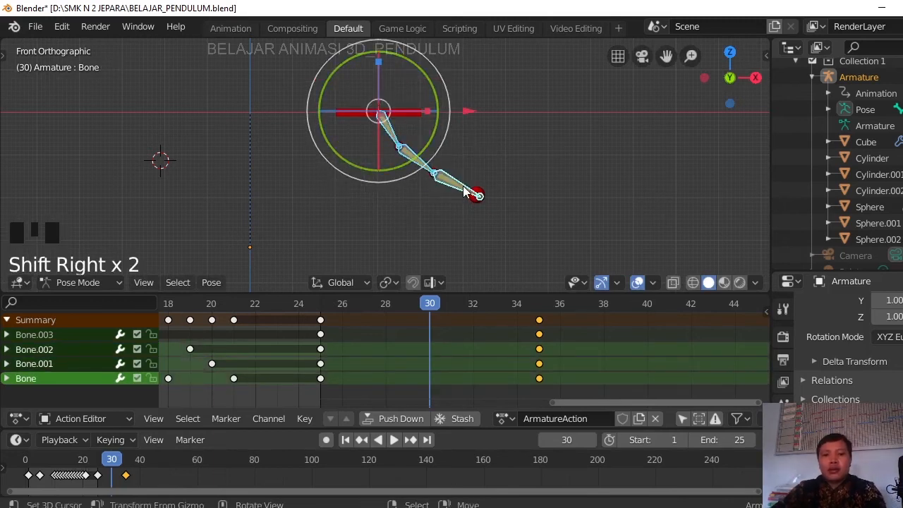
key(i)
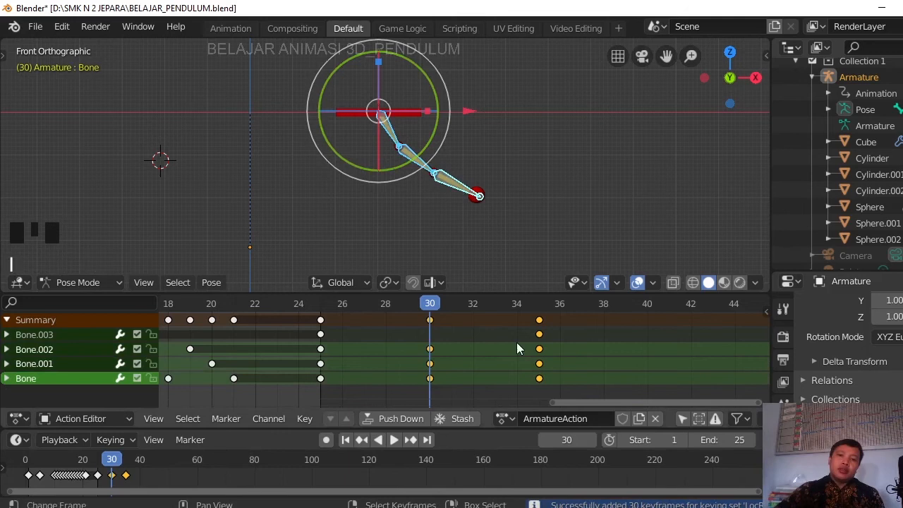
drag(317, 303, 554, 317)
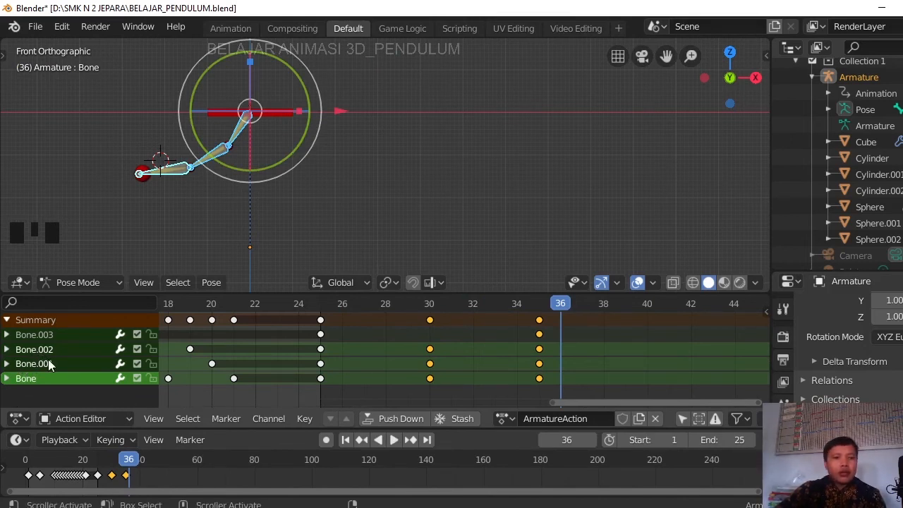
Stagger the frame 35 keyframes by moving Bone.001's to frame 36 and Bone's to frame 37
right_click(540, 365)
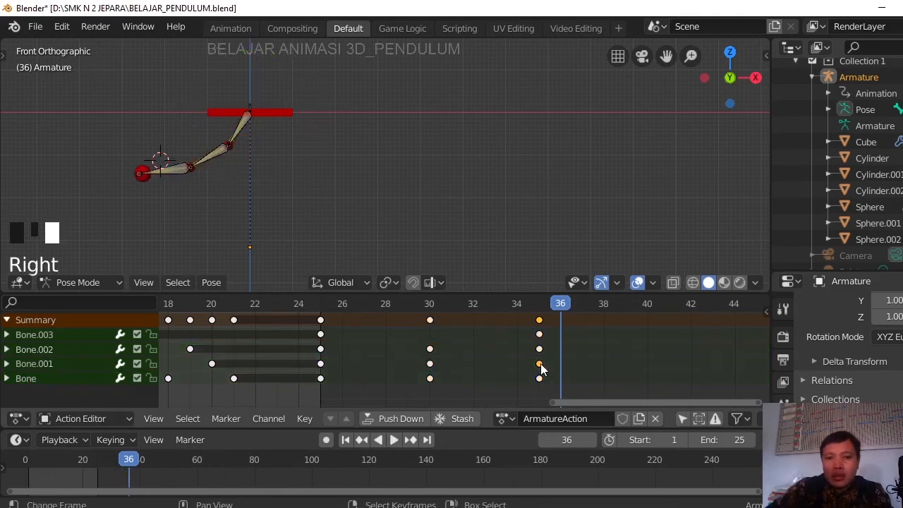
scroll(543, 370, up, 4)
middle_drag(556, 363, 470, 353)
scroll(480, 345, up, 2)
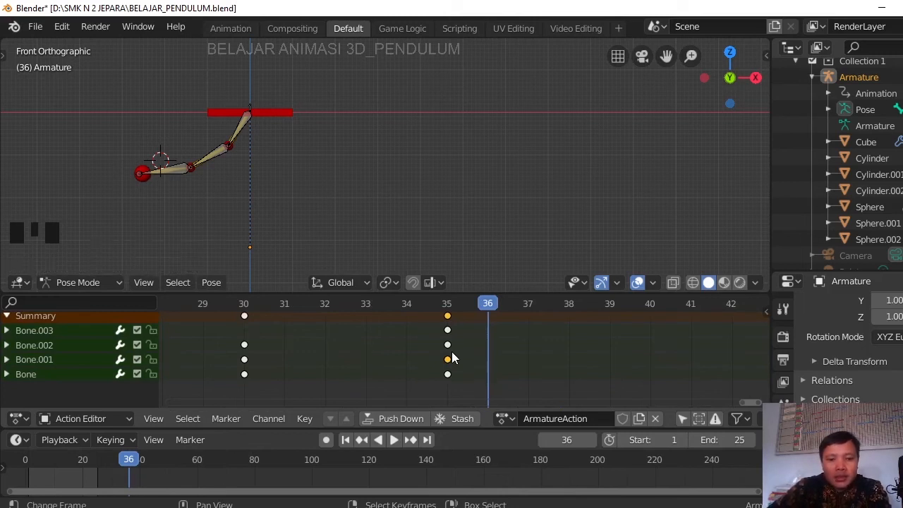
key(g)
click(490, 359)
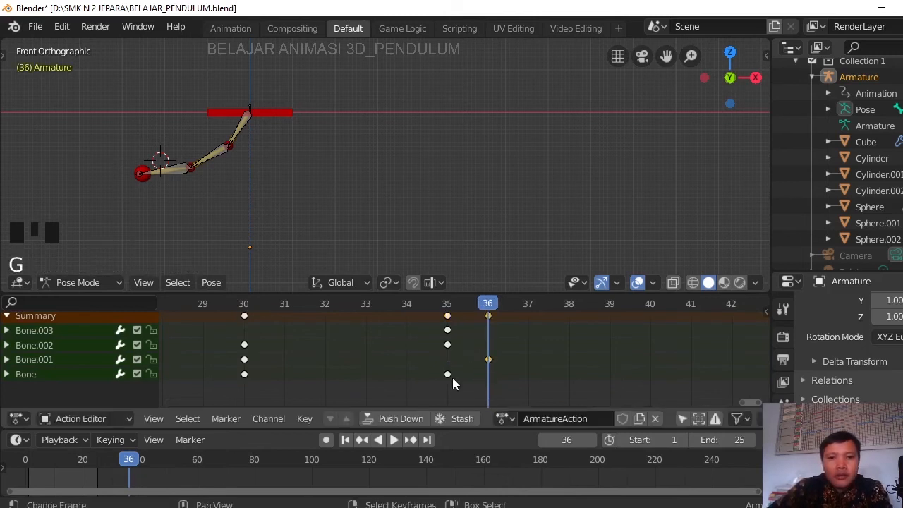
right_click(448, 374)
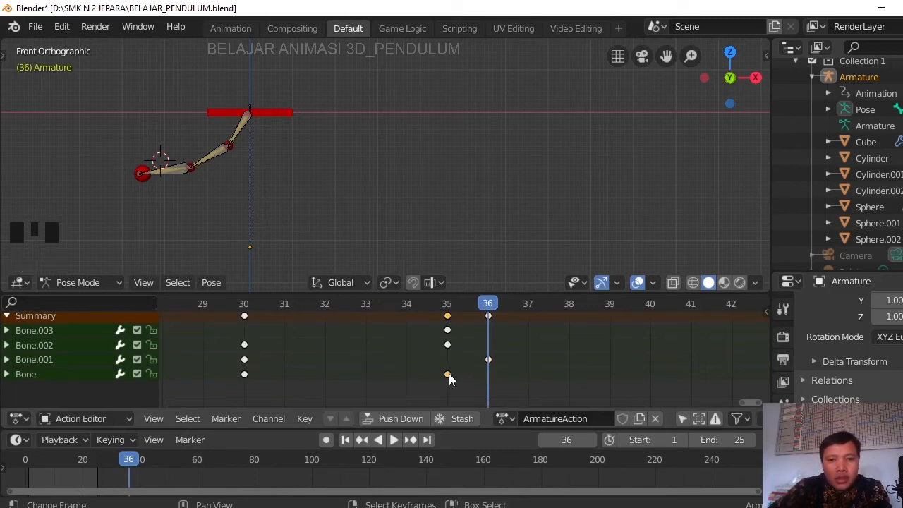
key(g)
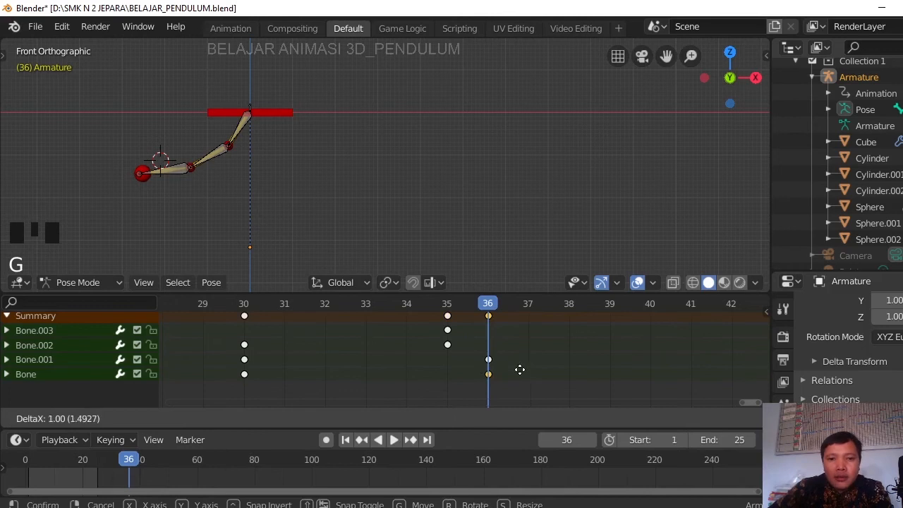
click(535, 379)
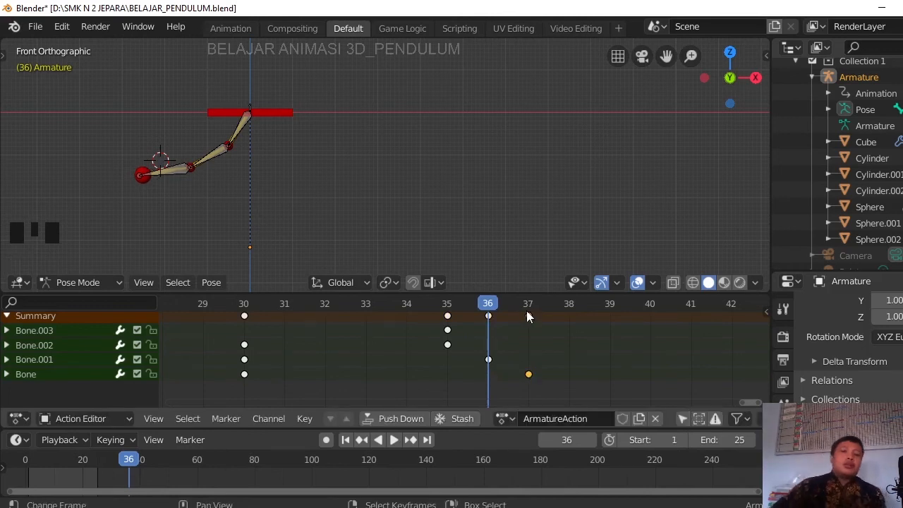
Scrub through the return movement up to frame 39 to check the staggered swing
scroll(487, 326, down, 9)
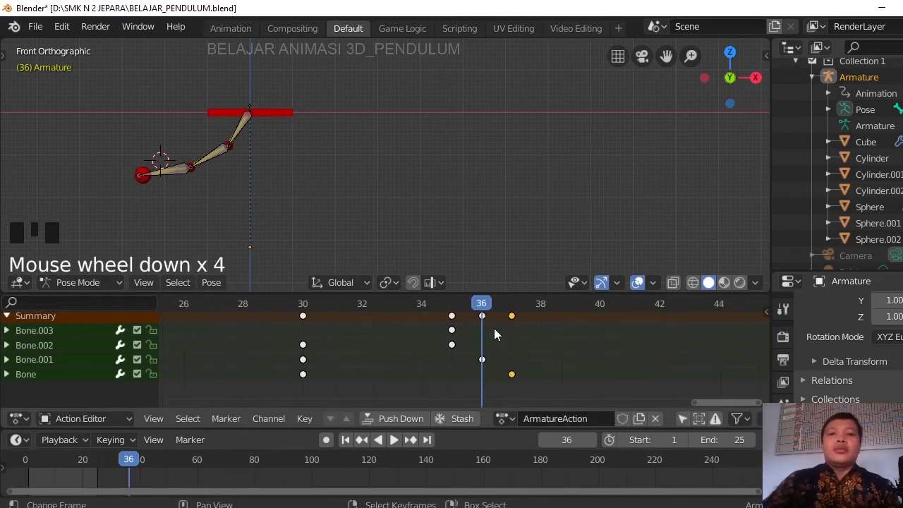
drag(355, 304, 525, 306)
scroll(546, 350, down, 9)
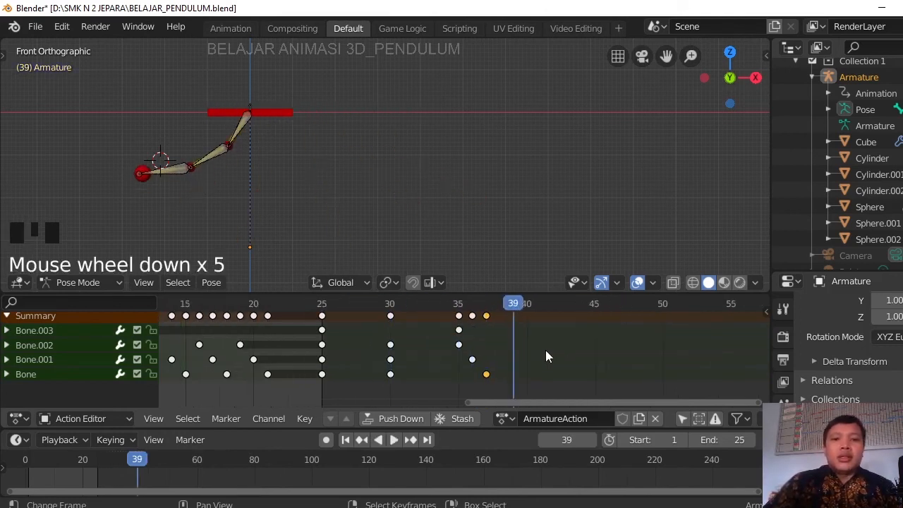
Scrub and play the animation through the bar's outward and return movement to review the staggered swing
click(410, 304)
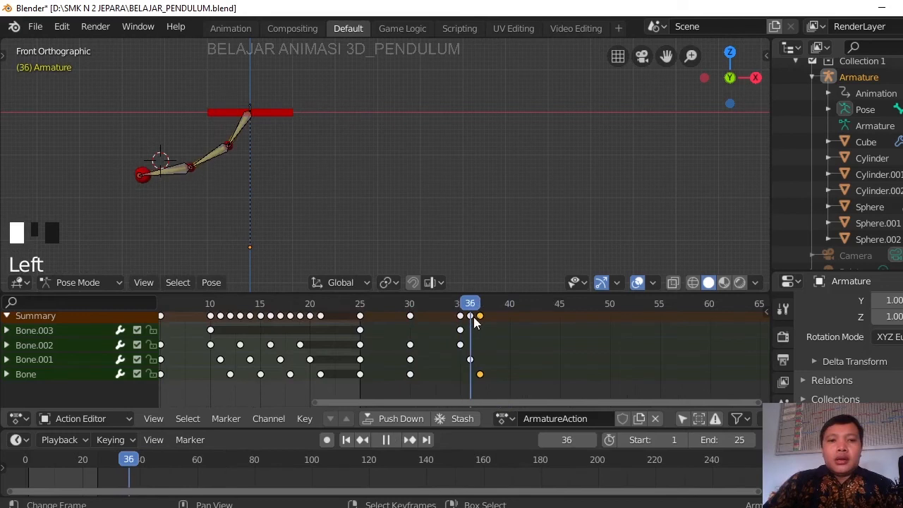
drag(500, 321, 411, 356)
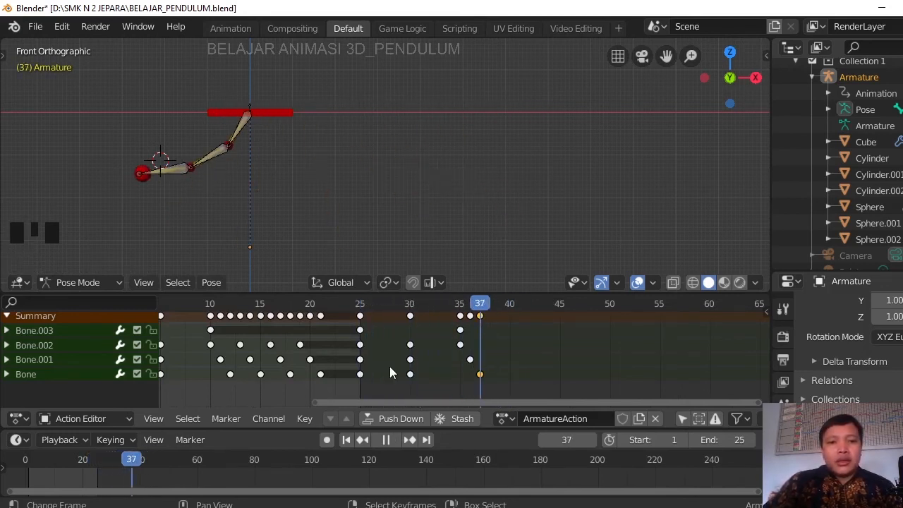
key(space)
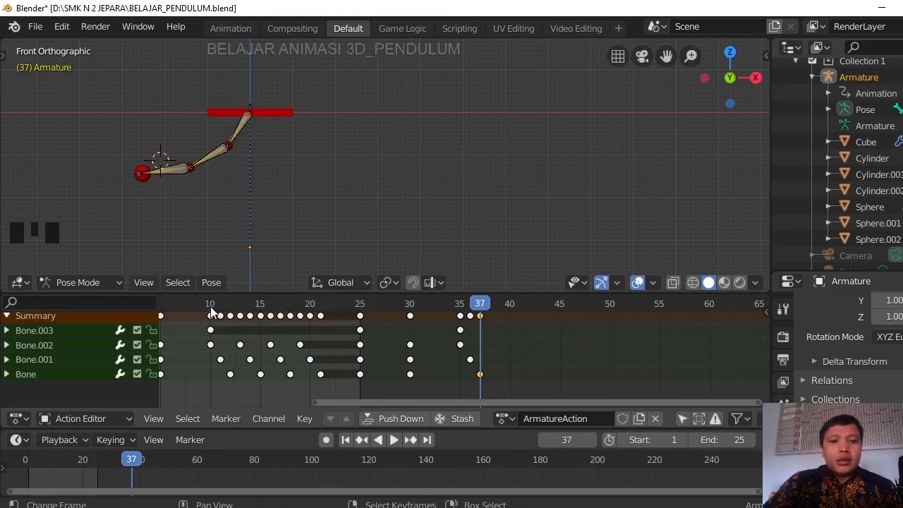
drag(218, 312, 329, 312)
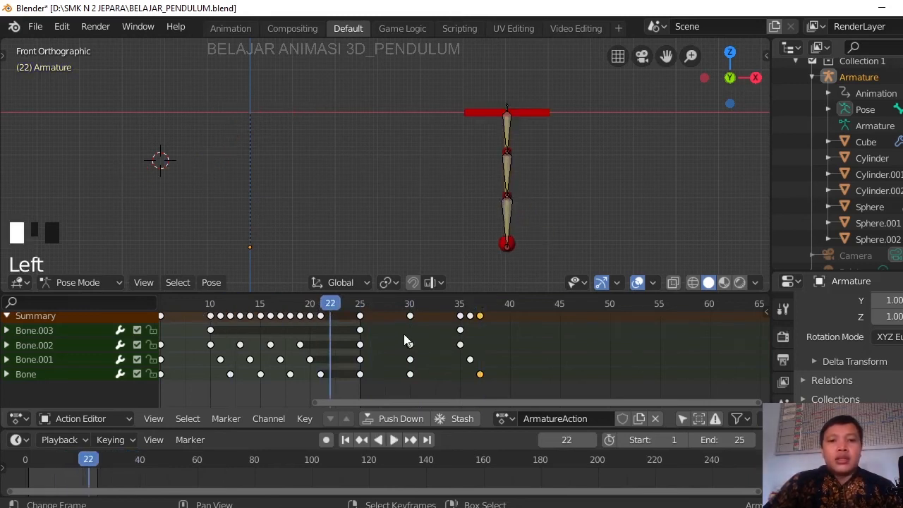
click(445, 303)
key(space)
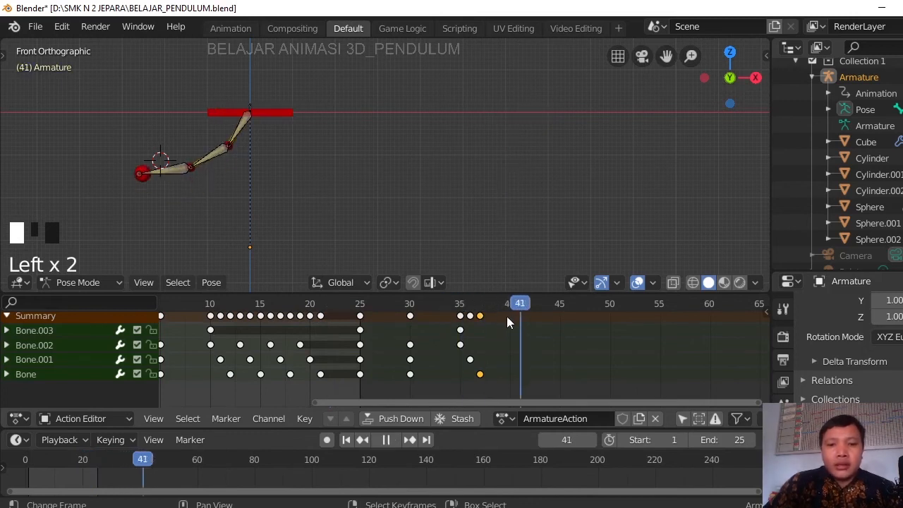
At frame 38, clear the rotation of the three pendulum bones, Bone.002, Bone.001 and Bone
scroll(503, 316, up, 10)
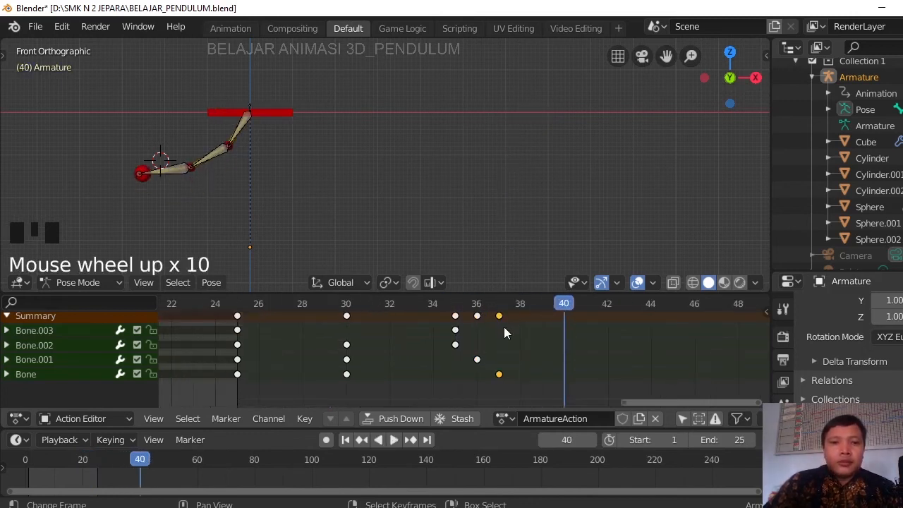
scroll(526, 307, up, 2)
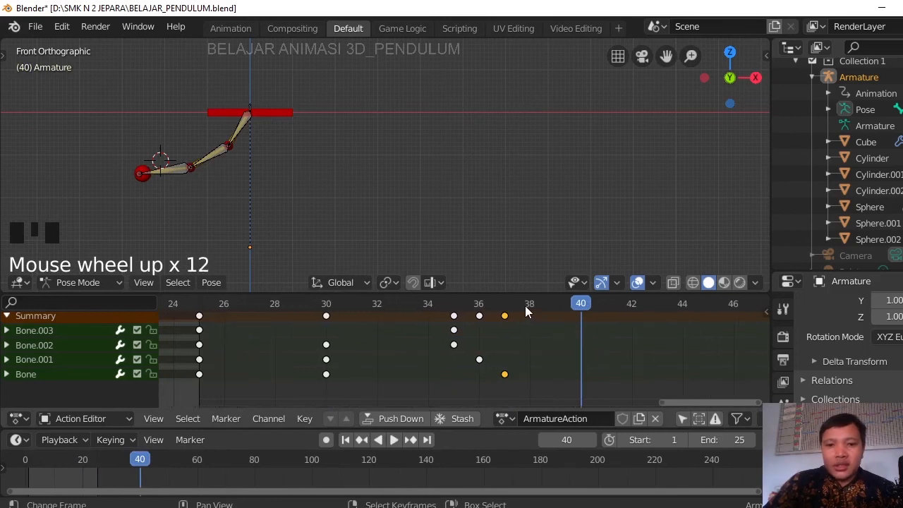
key(Left)
right_click(245, 120)
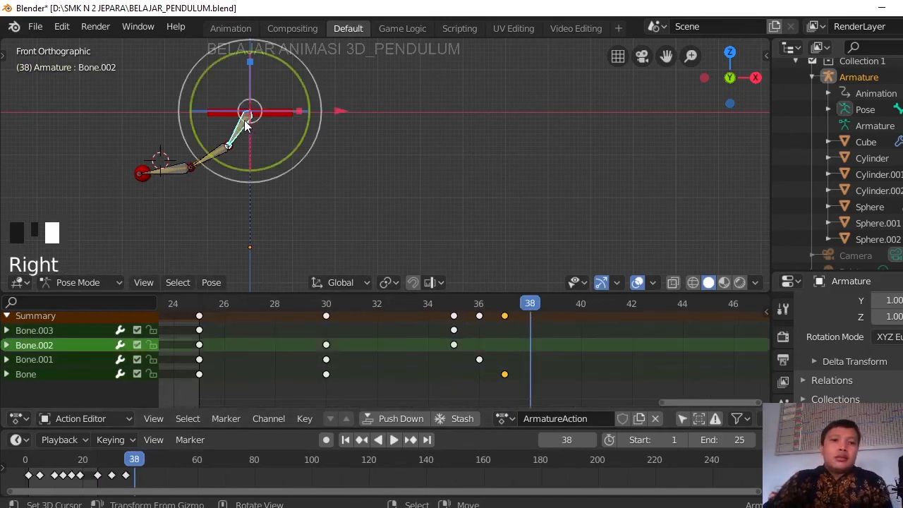
shift+right_click(201, 153)
shift+right_click(176, 173)
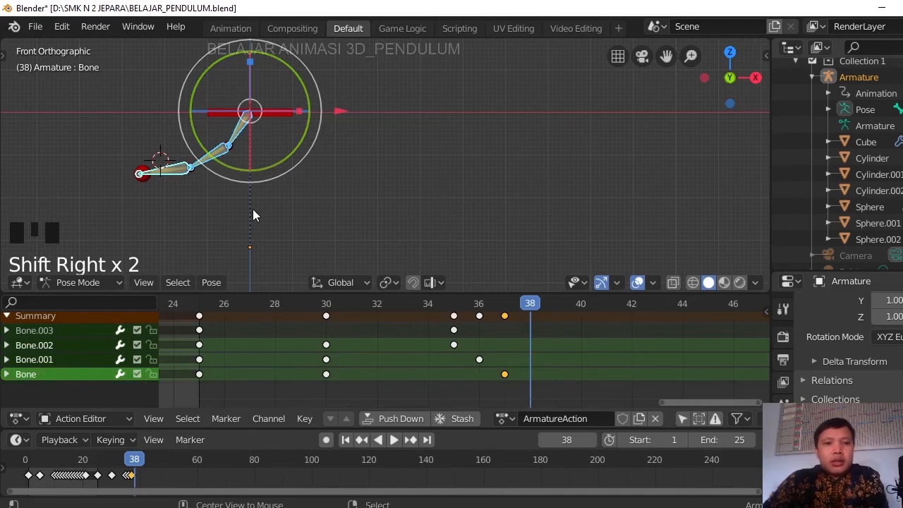
key(alt+r)
Rotate Bone.002, Bone.001 and Bone so the straightened chain swings out to the right of the bar
right_click(244, 134)
drag(303, 91, 302, 70)
right_click(261, 169)
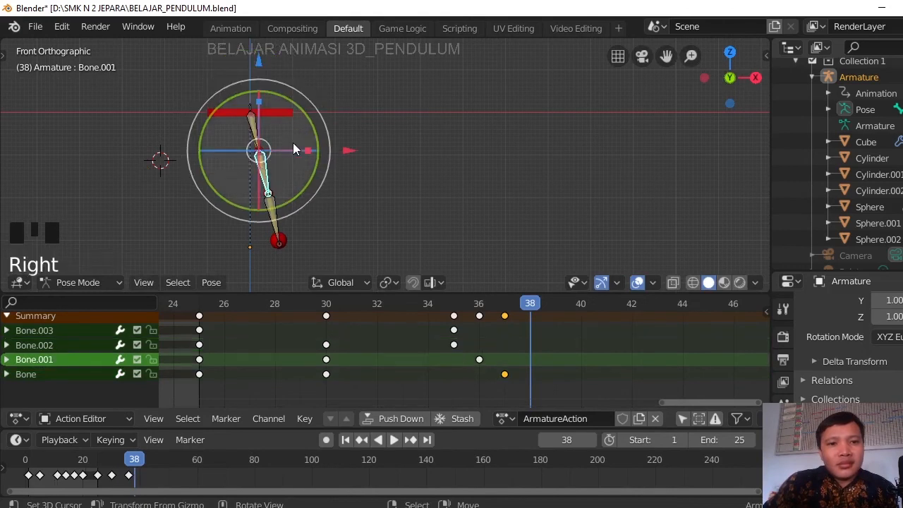
drag(316, 122, 313, 106)
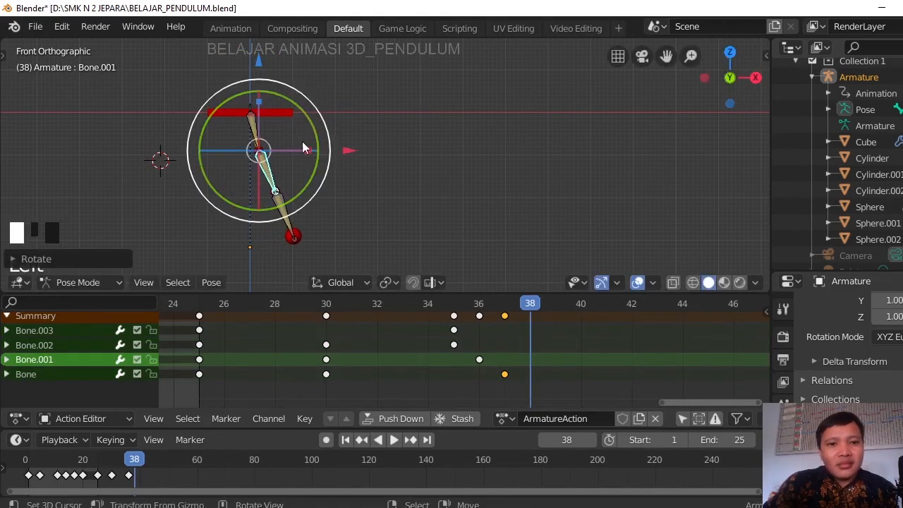
right_click(284, 211)
drag(322, 143, 323, 144)
Fine-tune the rotations of the three pendulum bones at frame 38 into a smooth, slightly curved swing to the right
right_click(257, 137)
mouse_move(314, 107)
mouse_down()
mouse_move(314, 99)
mouse_move(315, 118)
mouse_move(311, 112)
mouse_up()
right_click(275, 168)
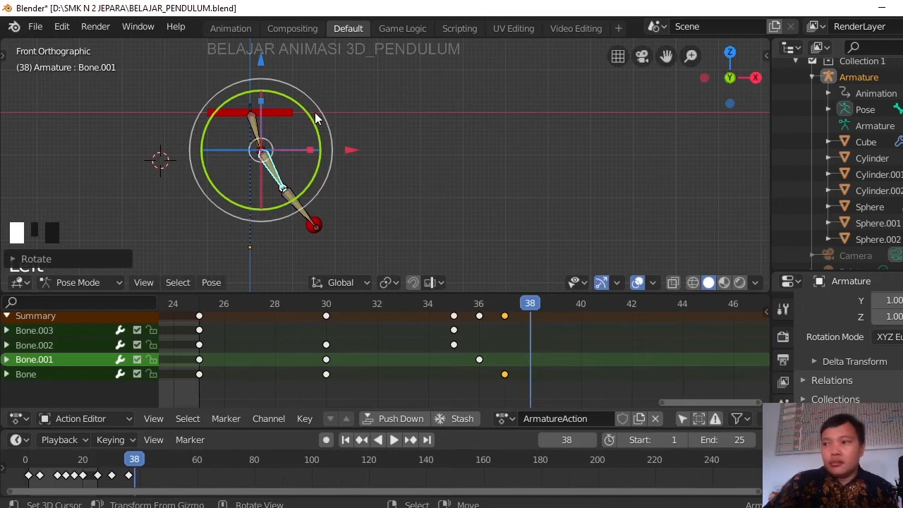
right_click(294, 205)
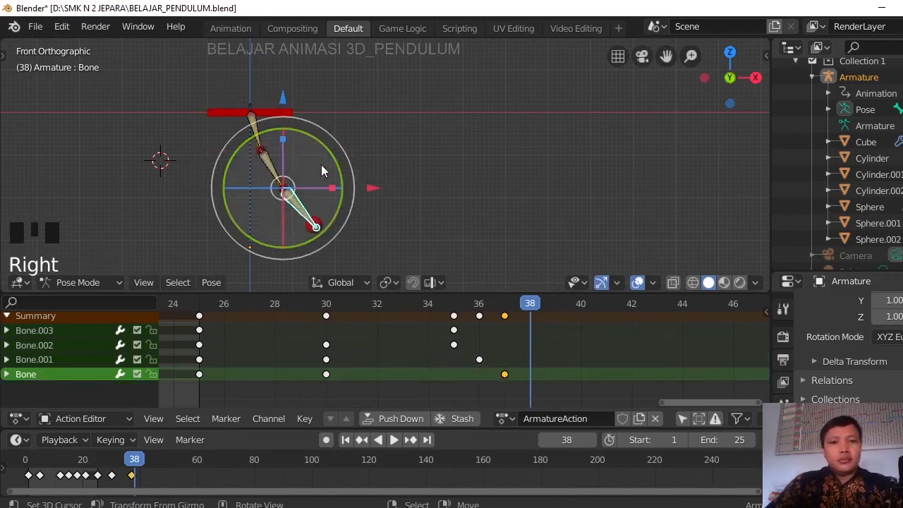
drag(334, 149, 326, 138)
right_click(262, 128)
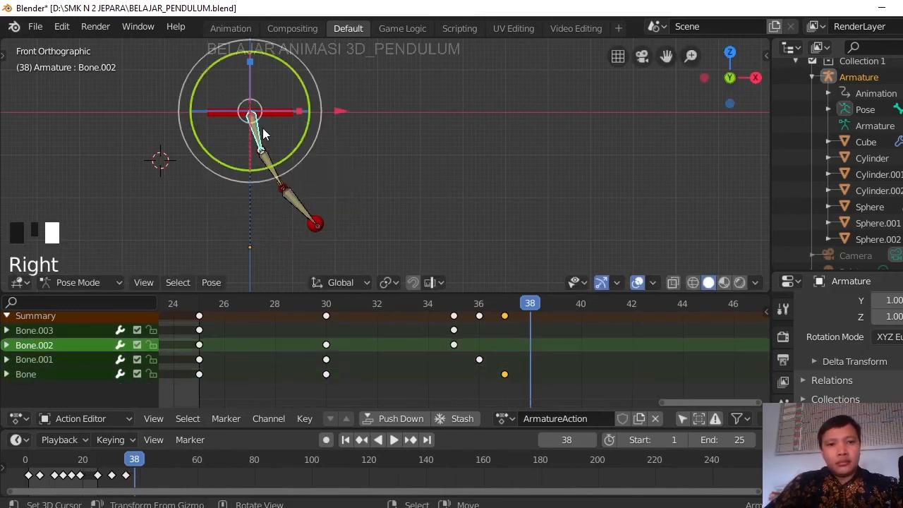
drag(310, 103, 319, 161)
right_click(276, 167)
right_click(302, 211)
right_click(274, 163)
drag(316, 129, 314, 134)
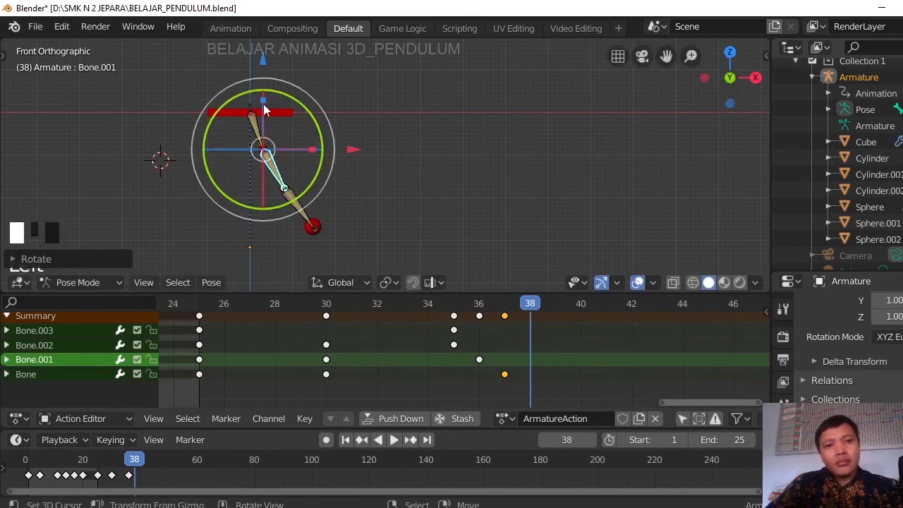
Select all three pendulum bones and keyframe their right-swing pose at frame 38
right_click(257, 145)
shift+right_click(280, 168)
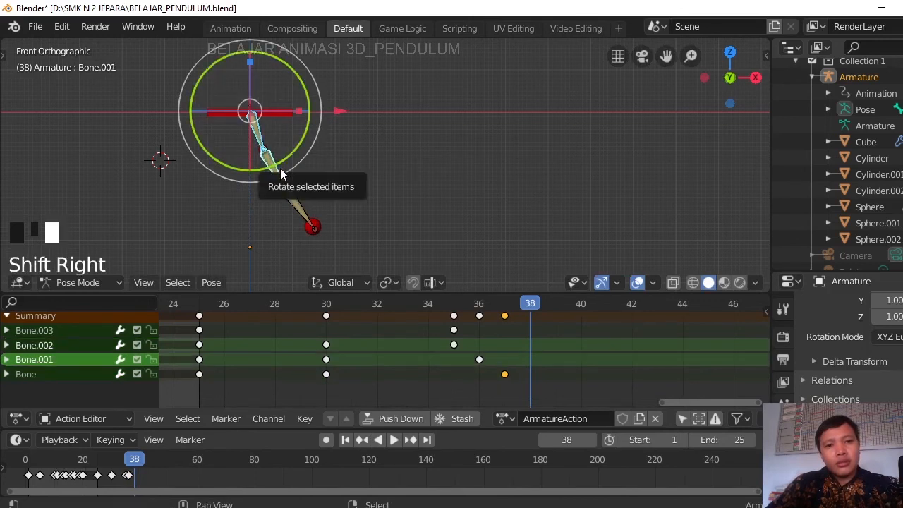
shift+right_click(297, 204)
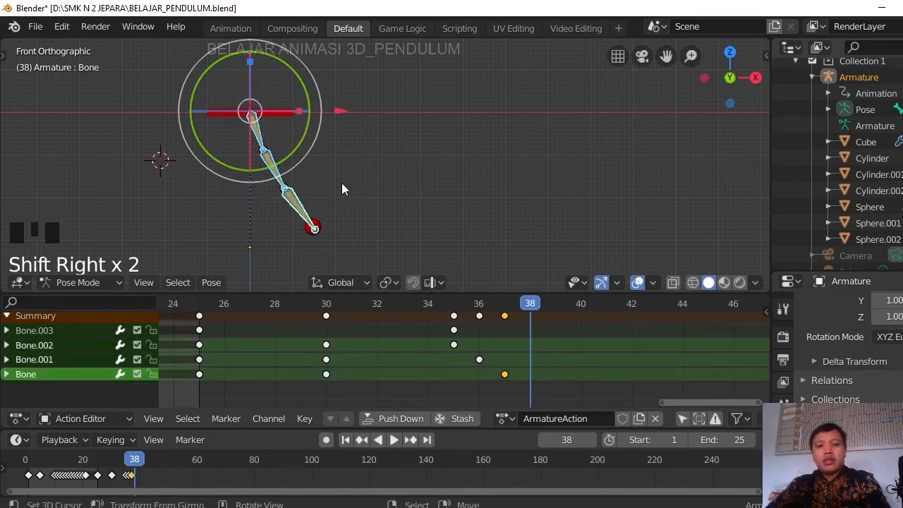
key(i)
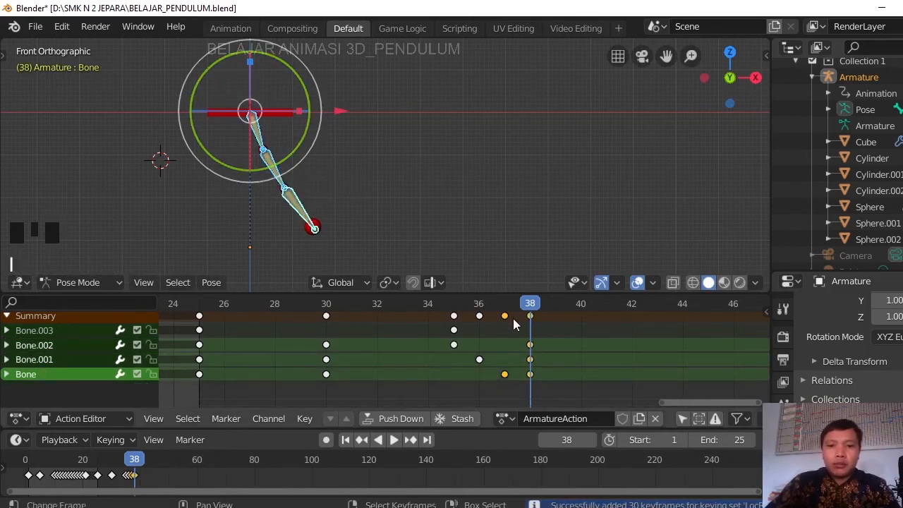
Stagger the frame 38 keyframes by moving Bone.001's to frame 39 and Bone's to frame 40
right_click(530, 359)
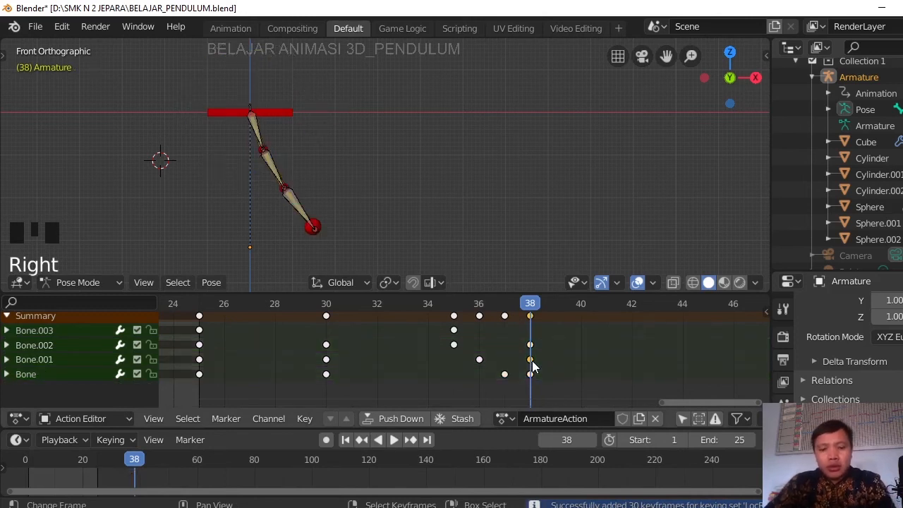
key(g)
click(552, 368)
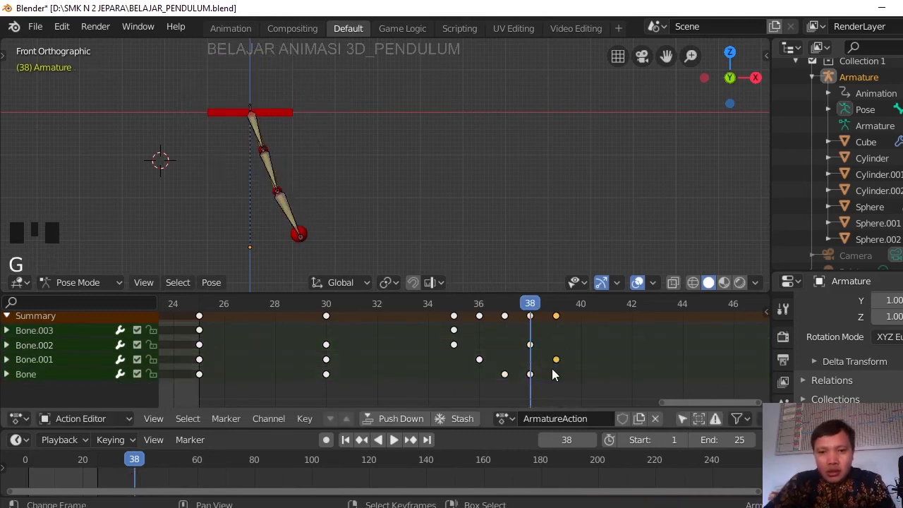
click(563, 315)
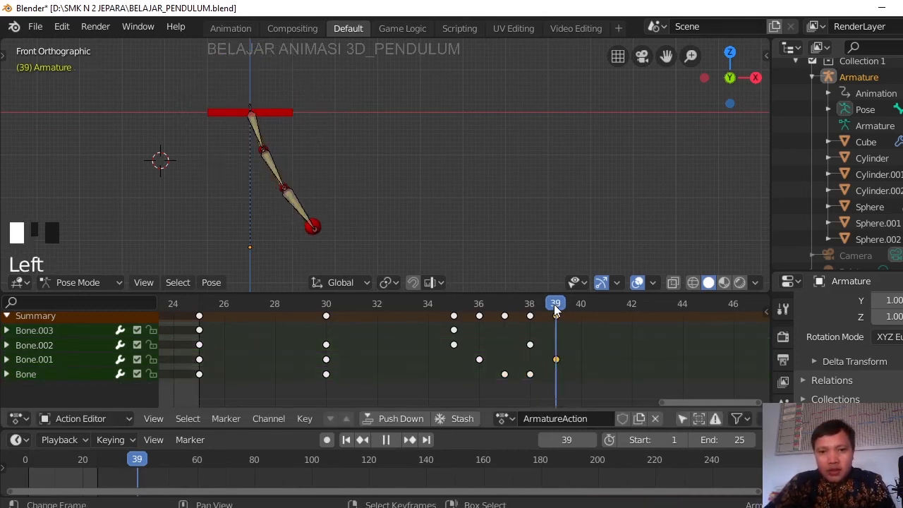
right_click(530, 375)
key(g)
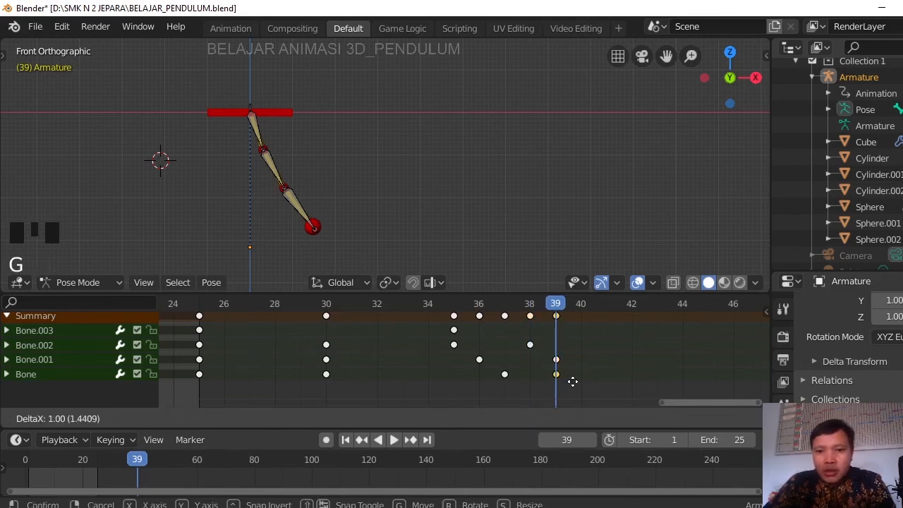
click(579, 386)
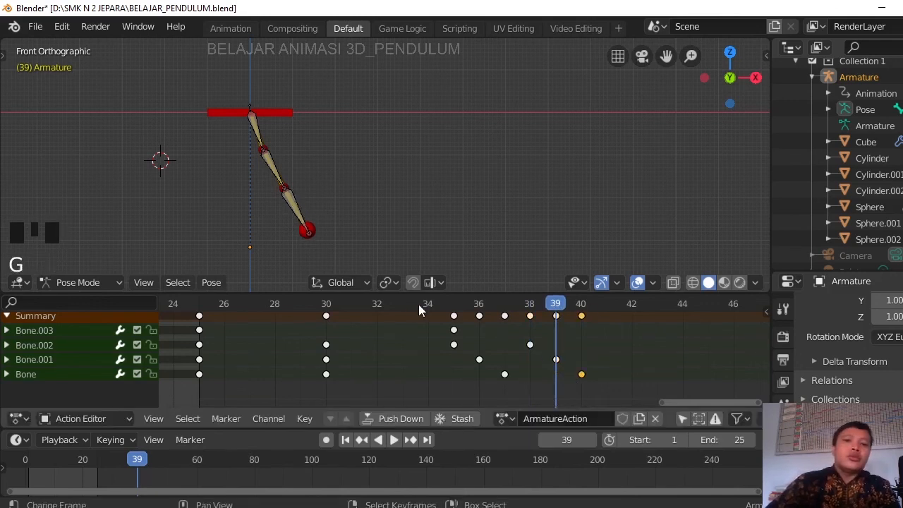
Scrub through the swing to frame 41 and clear the rotation of the three pendulum bones there
drag(394, 296, 606, 364)
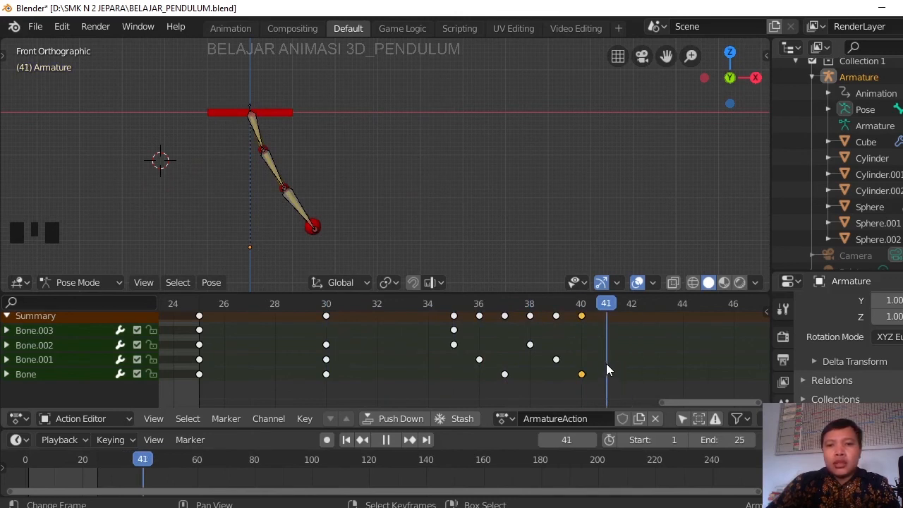
right_click(259, 140)
shift+right_click(274, 168)
shift+right_click(295, 203)
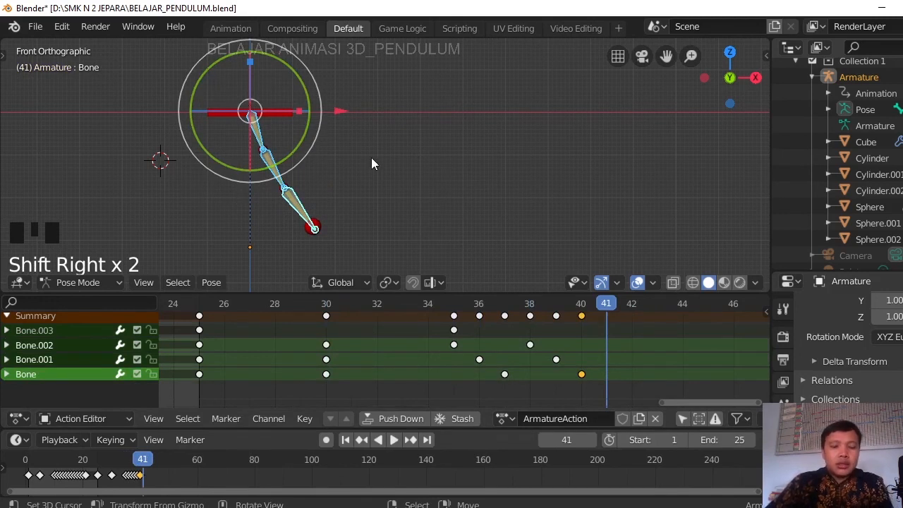
key(alt+r)
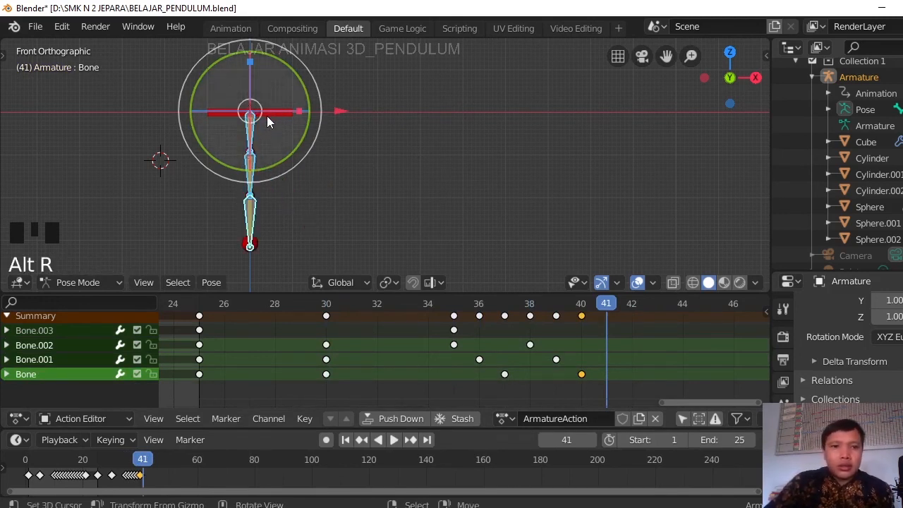
At frame 41, rotate Bone.002, Bone.001 and Bone progressively so the chain hangs slightly to the left of vertical
right_click(250, 134)
drag(304, 67, 268, 185)
right_click(247, 168)
drag(301, 96, 258, 210)
right_click(244, 209)
shift+drag(291, 143, 306, 247)
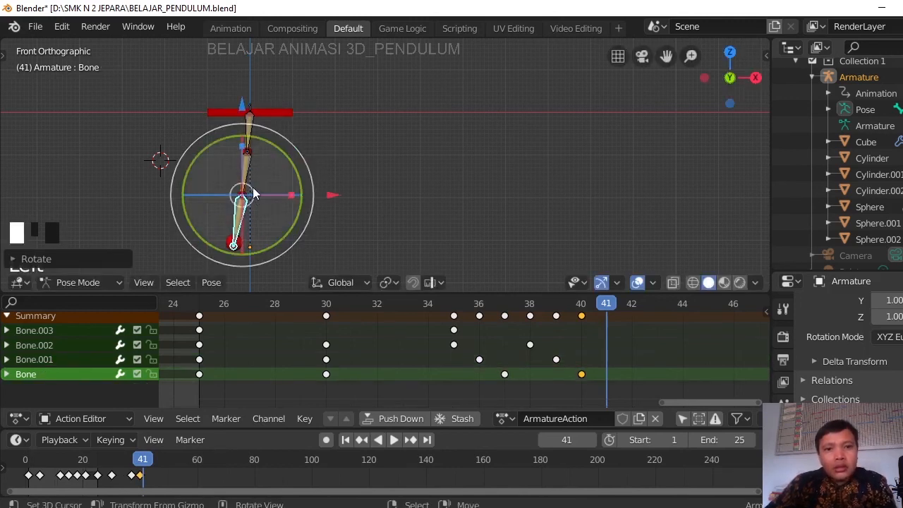
Select the three pendulum bones and keyframe their slight left-swing pose at frame 41
right_click(250, 171)
right_click(242, 202)
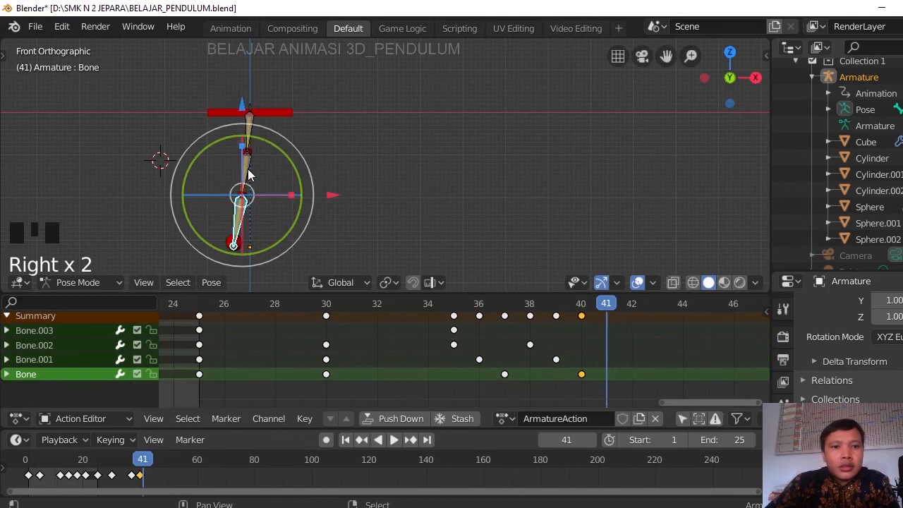
shift+right_click(249, 171)
shift+right_click(253, 136)
key(i)
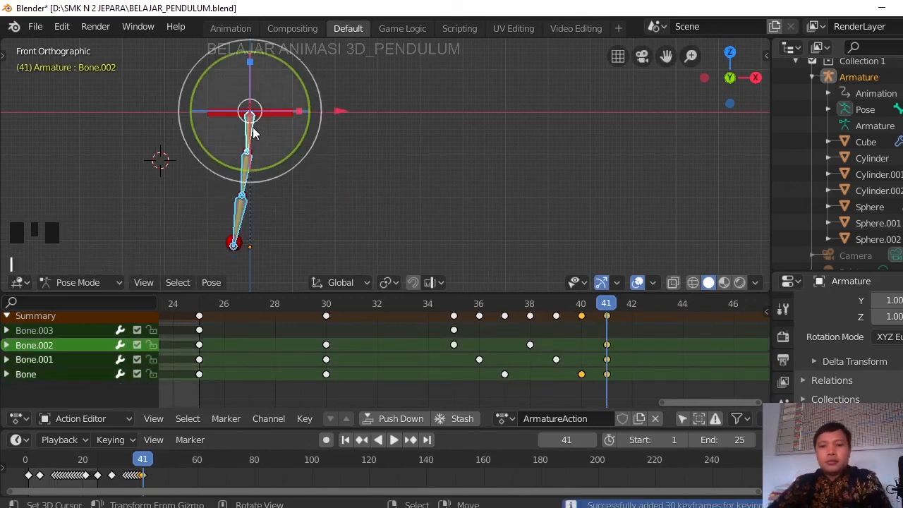
Stagger the frame 41 keyframes by moving Bone.001's to frame 42 and Bone's to frame 43, and scrub to frame 44
shift+middle_drag(498, 345, 404, 381)
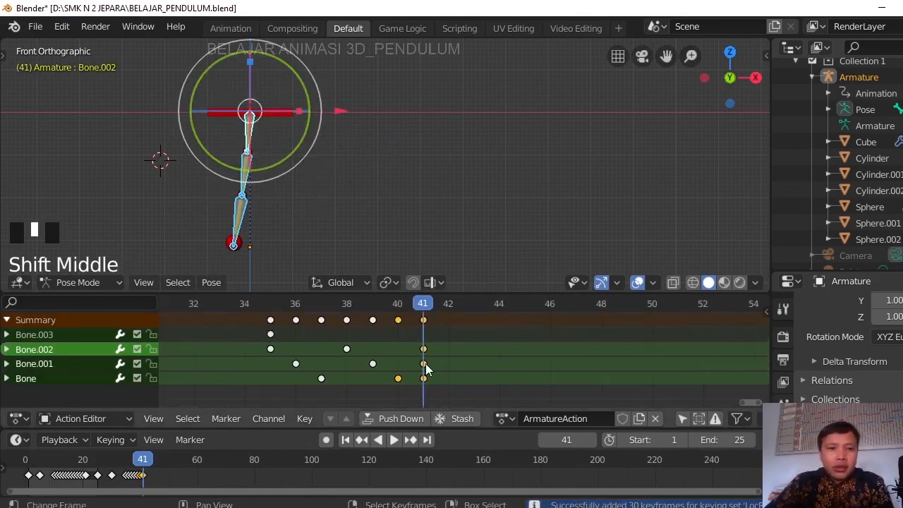
right_click(426, 365)
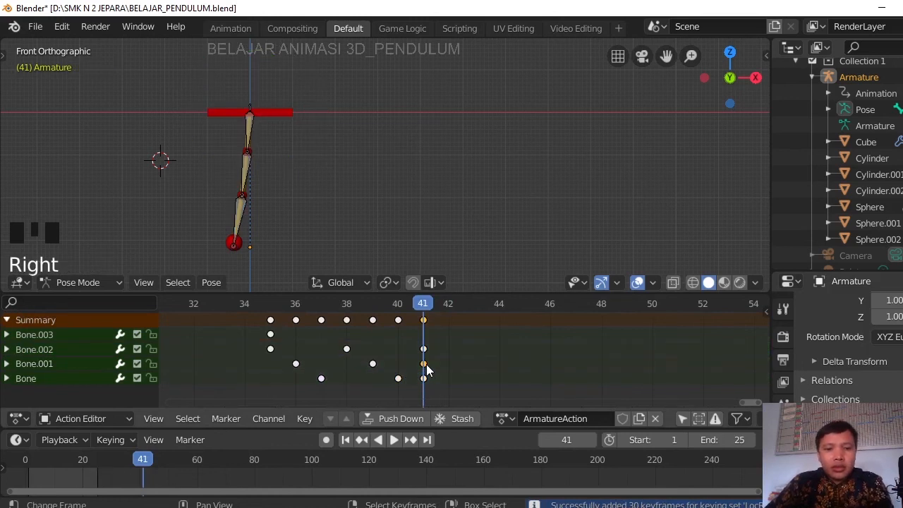
key(g)
click(447, 367)
scroll(446, 372, up, 1)
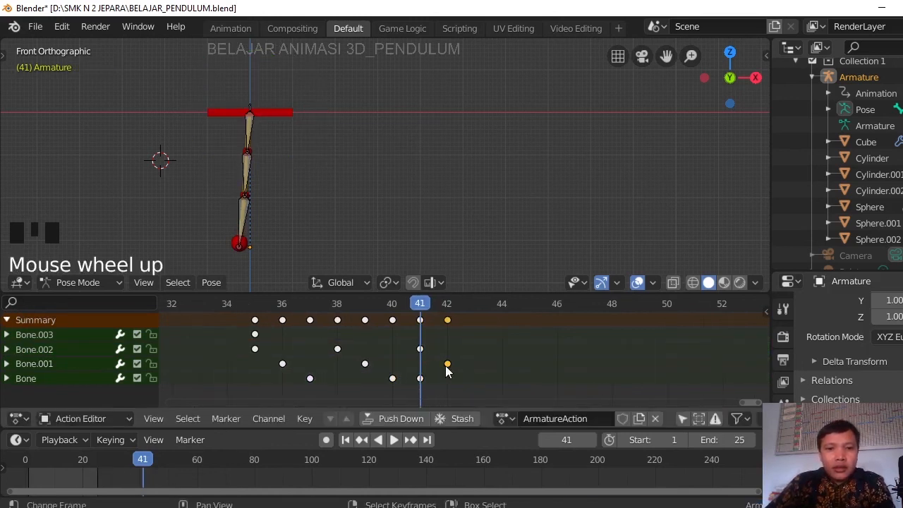
scroll(434, 364, up, 1)
right_click(416, 379)
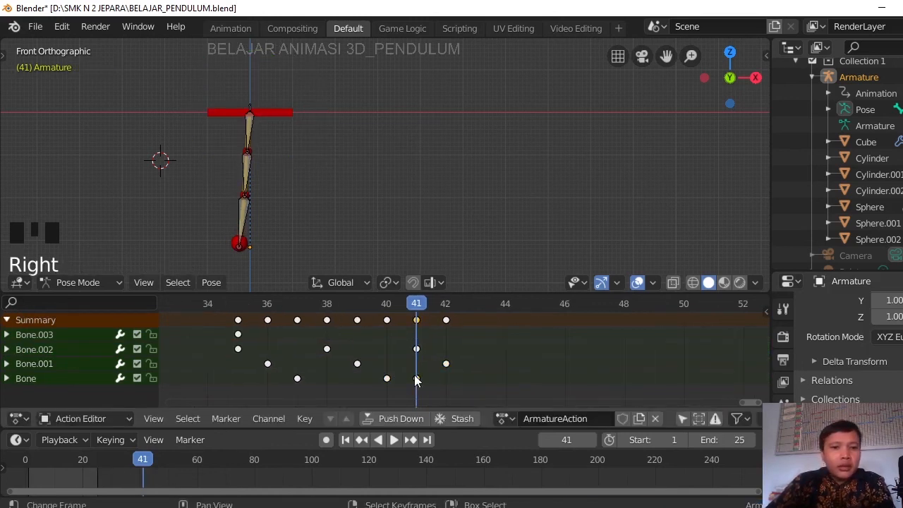
key(g)
click(478, 378)
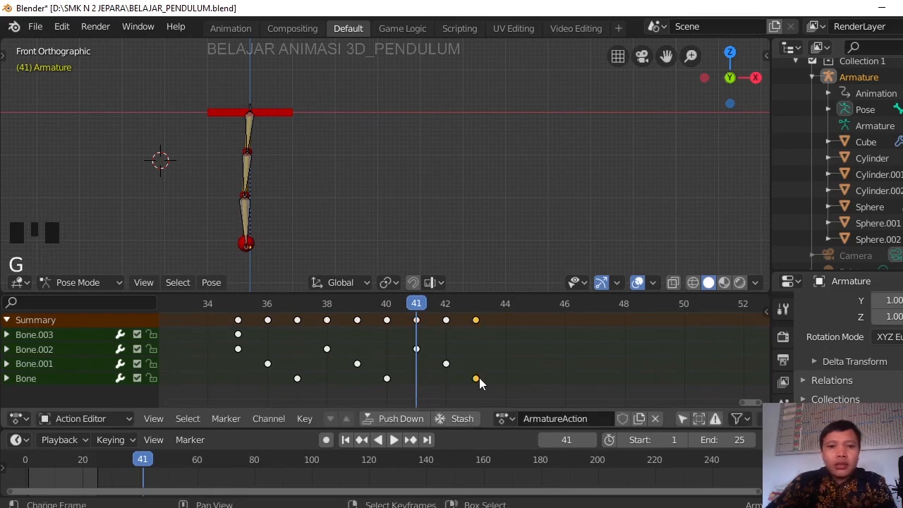
drag(456, 312, 508, 313)
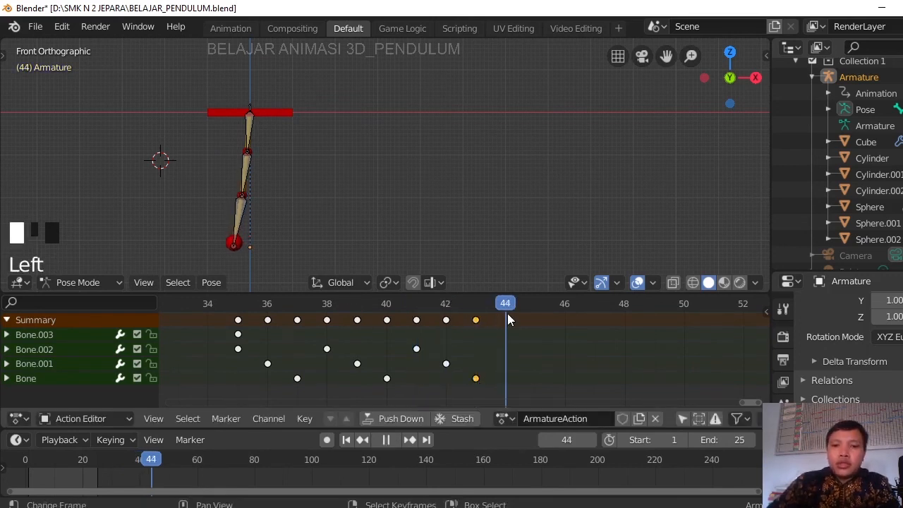
Clear the rotation of the three pendulum bones at frame 44 and keyframe their straight vertical pose
right_click(238, 215)
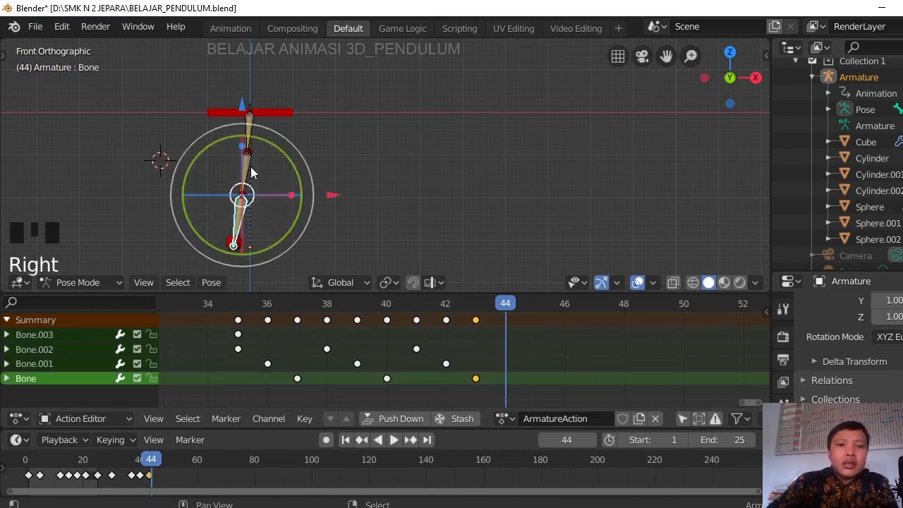
shift+right_click(245, 173)
shift+right_click(248, 130)
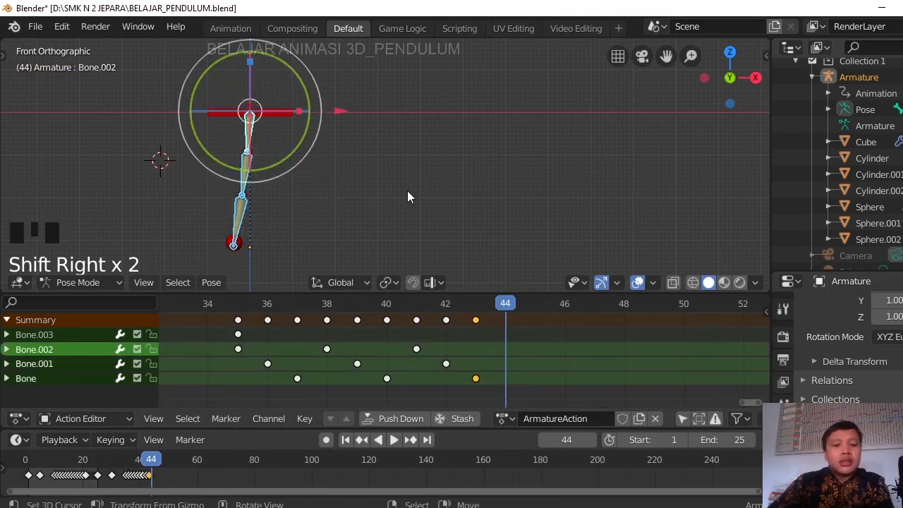
key(alt+r)
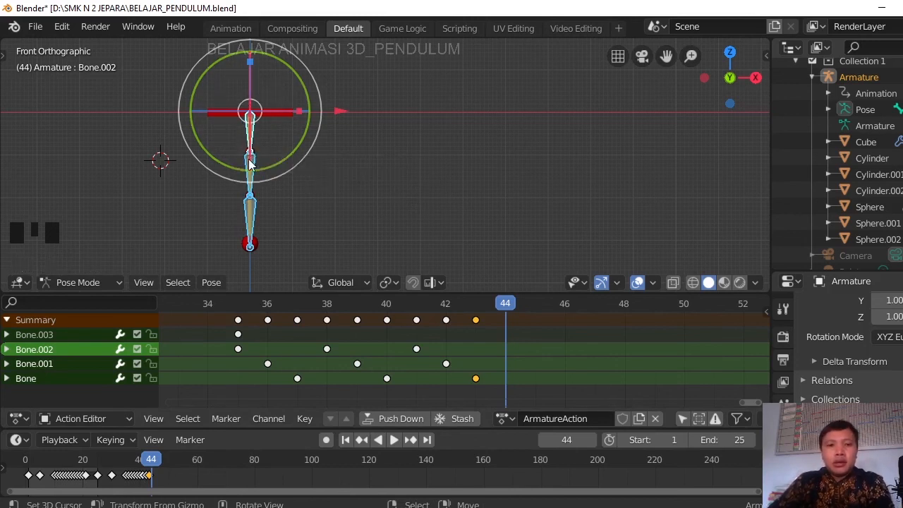
key(i)
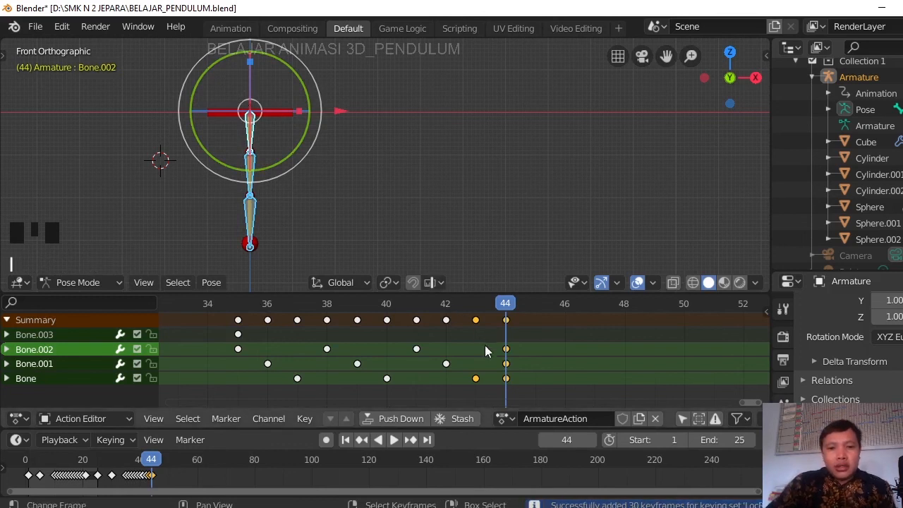
Stagger the frame 44 keyframes by moving Bone.001's to frame 45 and Bone's to frame 46, and scrub to frame 46
right_click(506, 363)
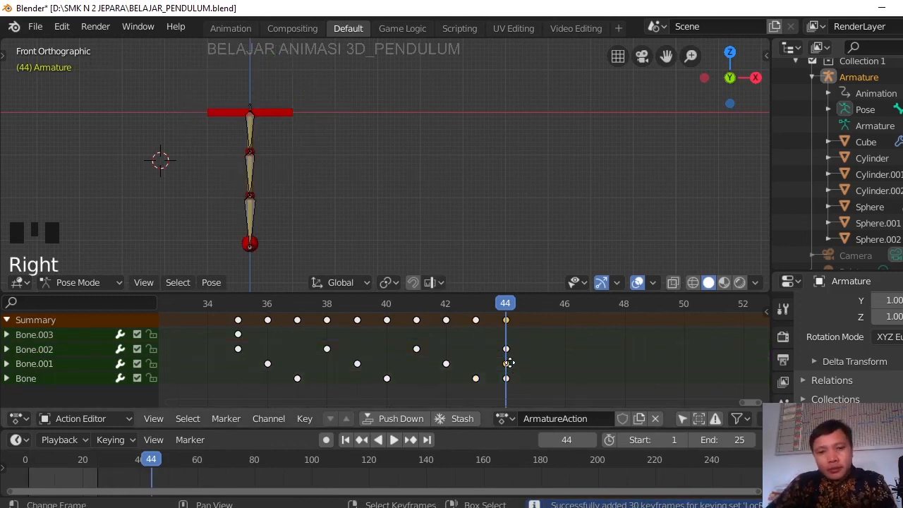
key(g)
click(523, 378)
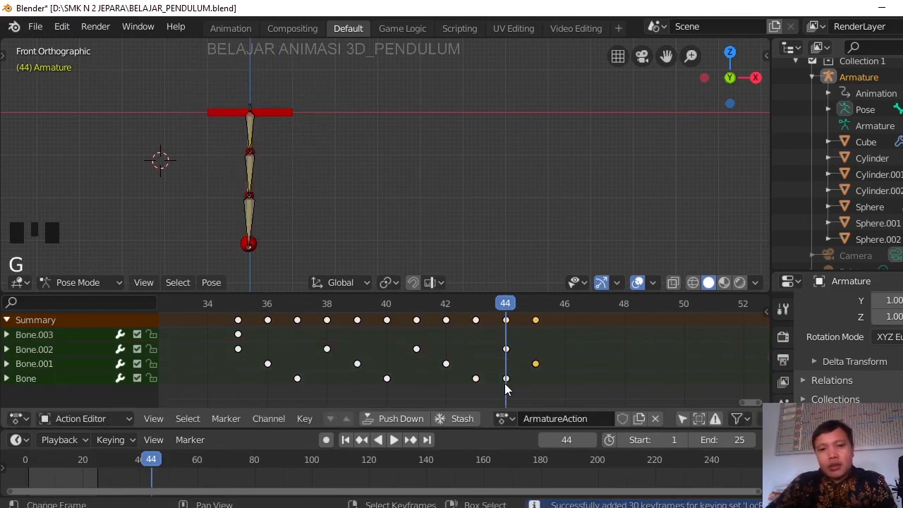
right_click(507, 380)
key(g)
click(565, 390)
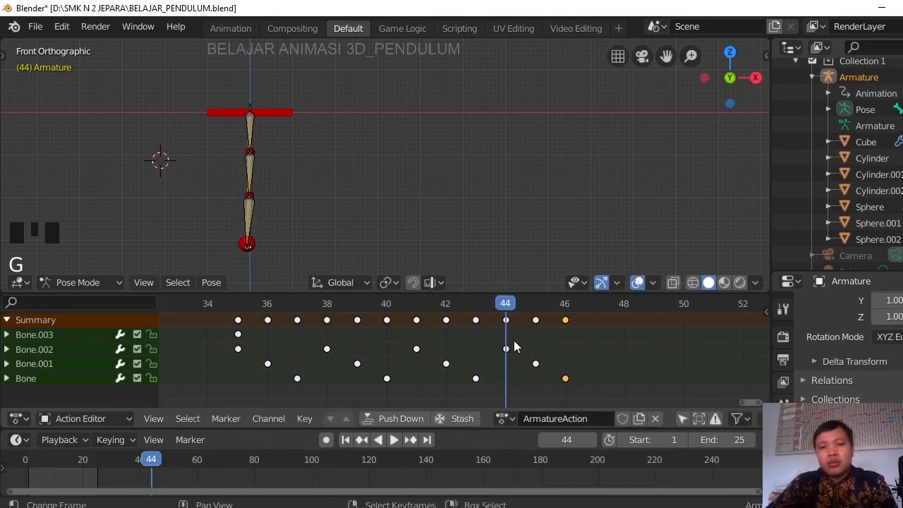
click(542, 346)
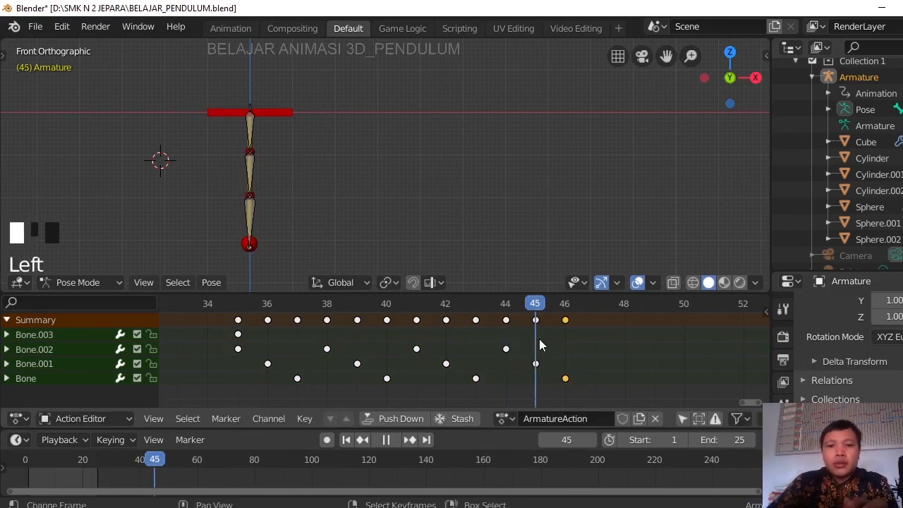
click(559, 335)
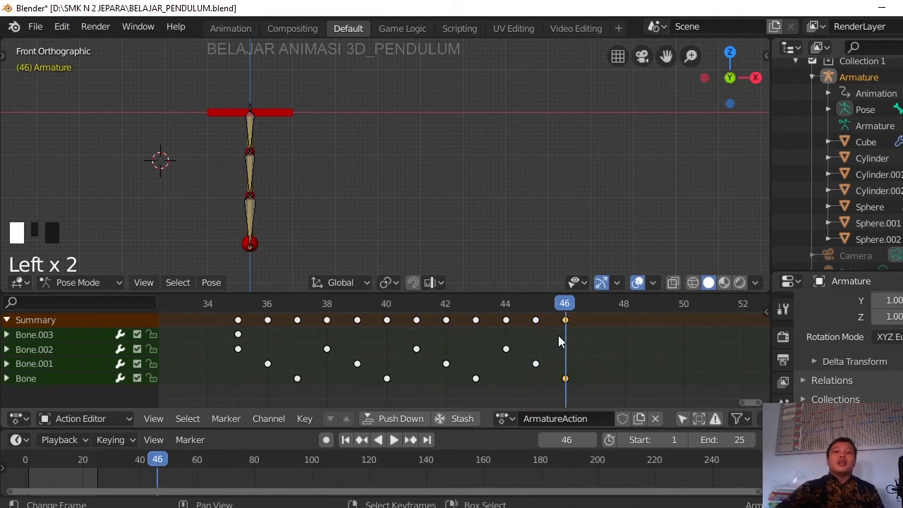
Set the end frame of the animation's playback range to 50
scroll(568, 381, down, 1)
scroll(580, 362, down, 3)
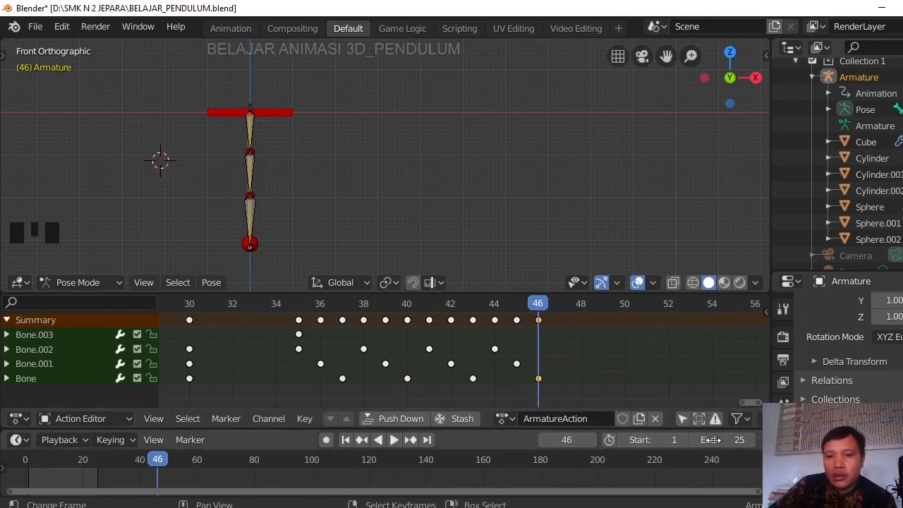
scroll(572, 345, down, 9)
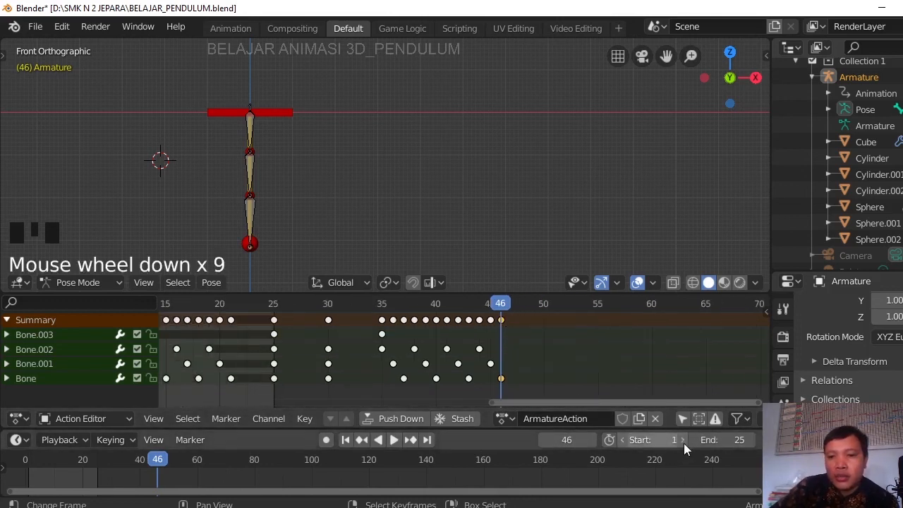
click(729, 442)
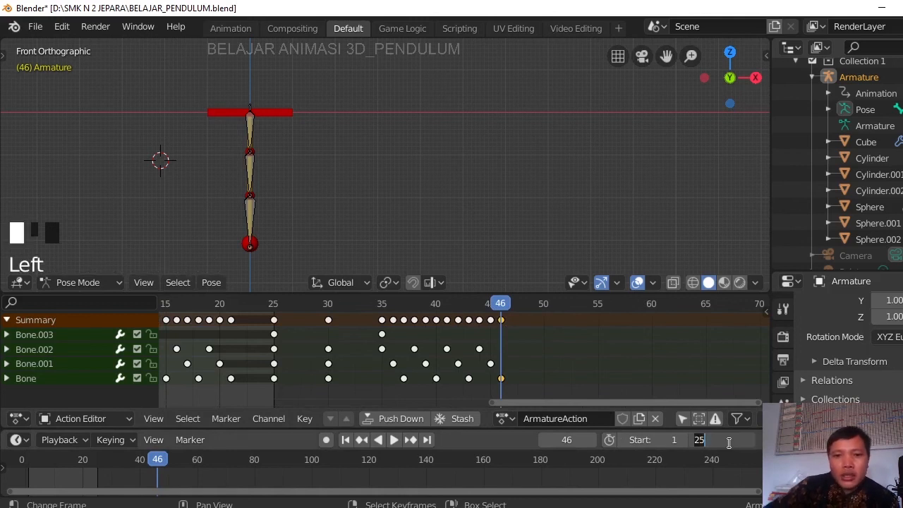
text(5)
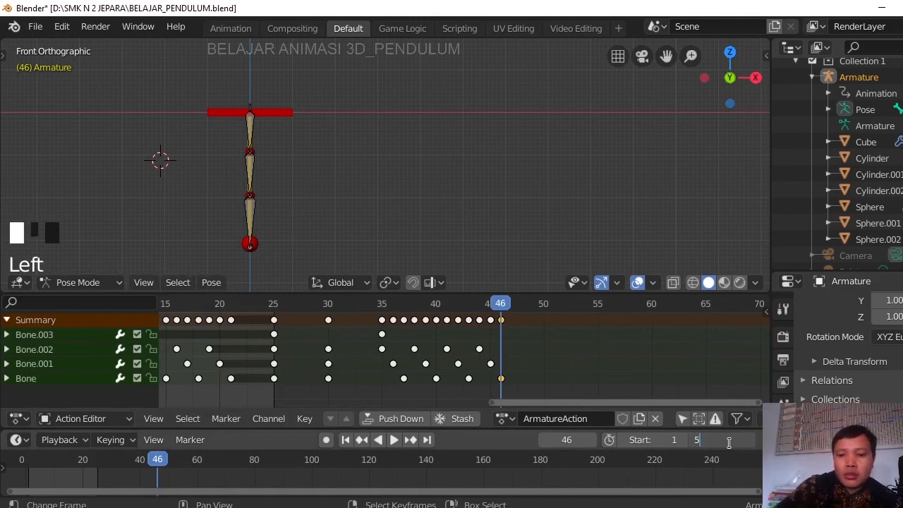
text(0)
key(Return)
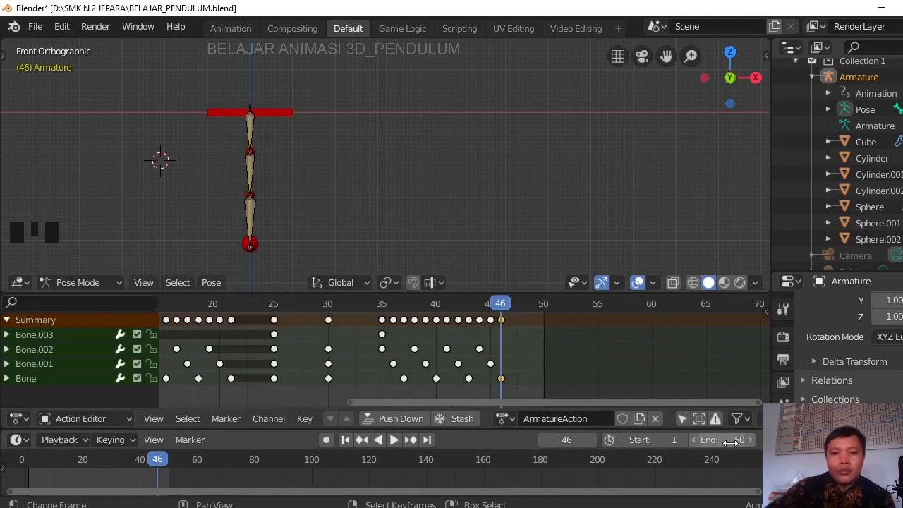
Play the whole pendulum animation over the 1 to 50 frame range to review the swing, and stop playback
scroll(605, 137, down, 5)
scroll(302, 162, up, 4)
middle_drag(368, 364, 512, 355)
click(394, 440)
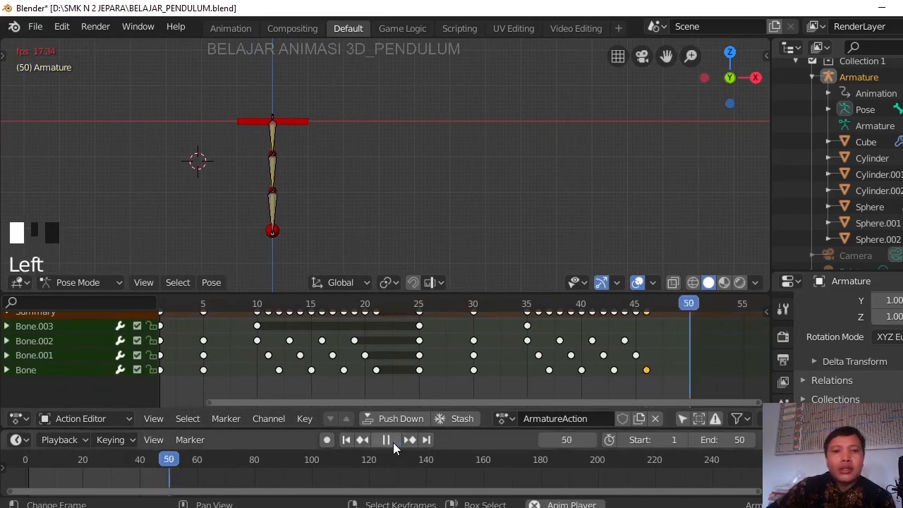
scroll(394, 247, down, 2)
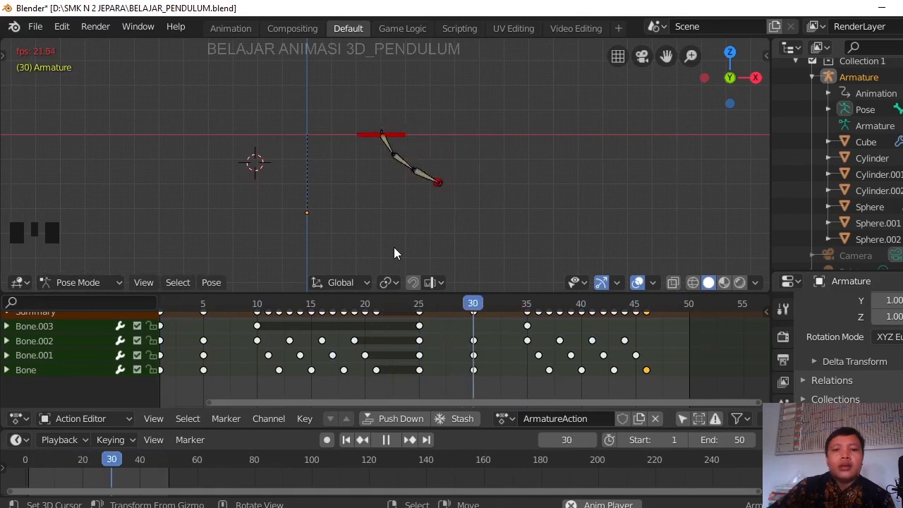
click(387, 443)
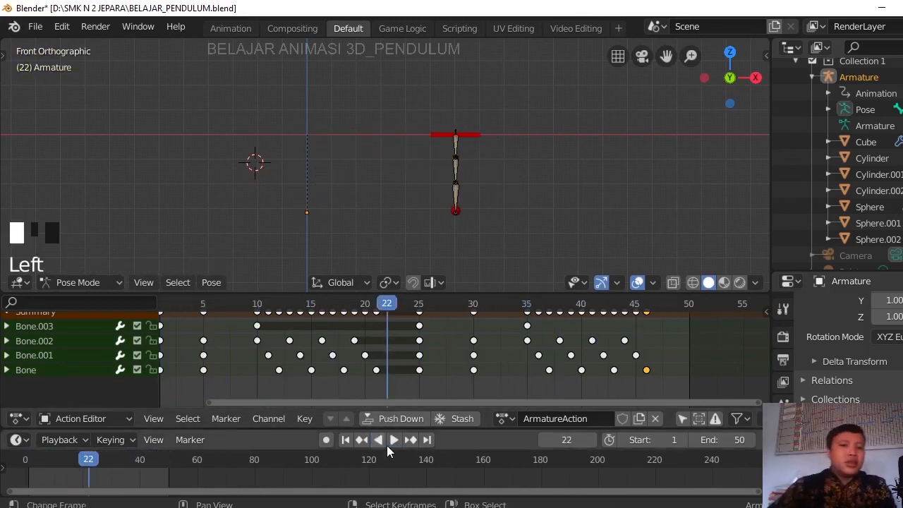